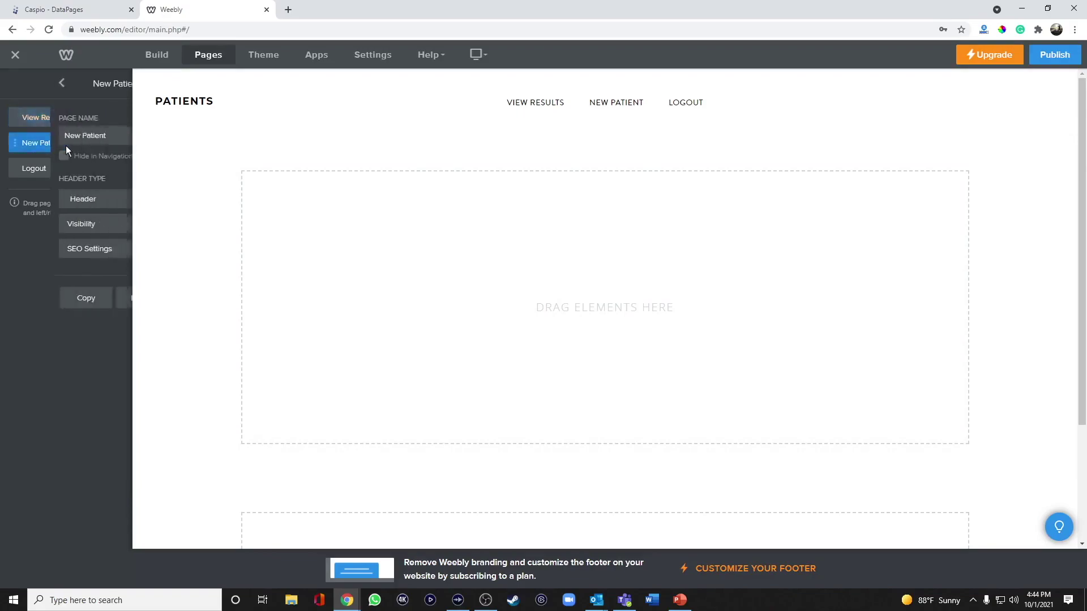
Return to the site's Pages list, leaving the new empty New Patient page in place
left_click(15, 85)
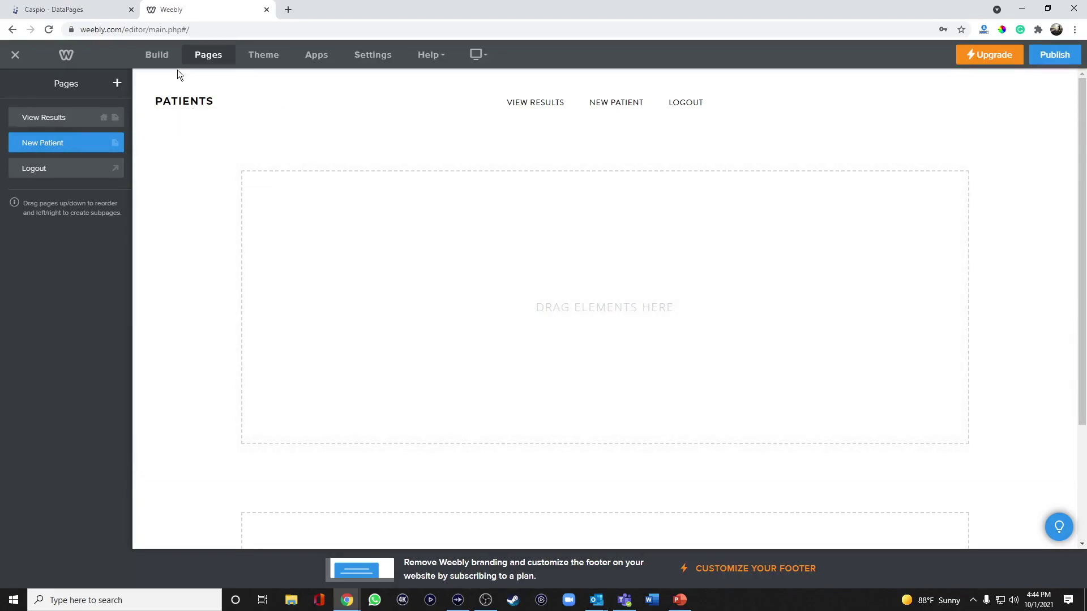
Drop an Embed Code element onto the New Patient page, then go to the Caspio DataPages list
left_click(174, 65)
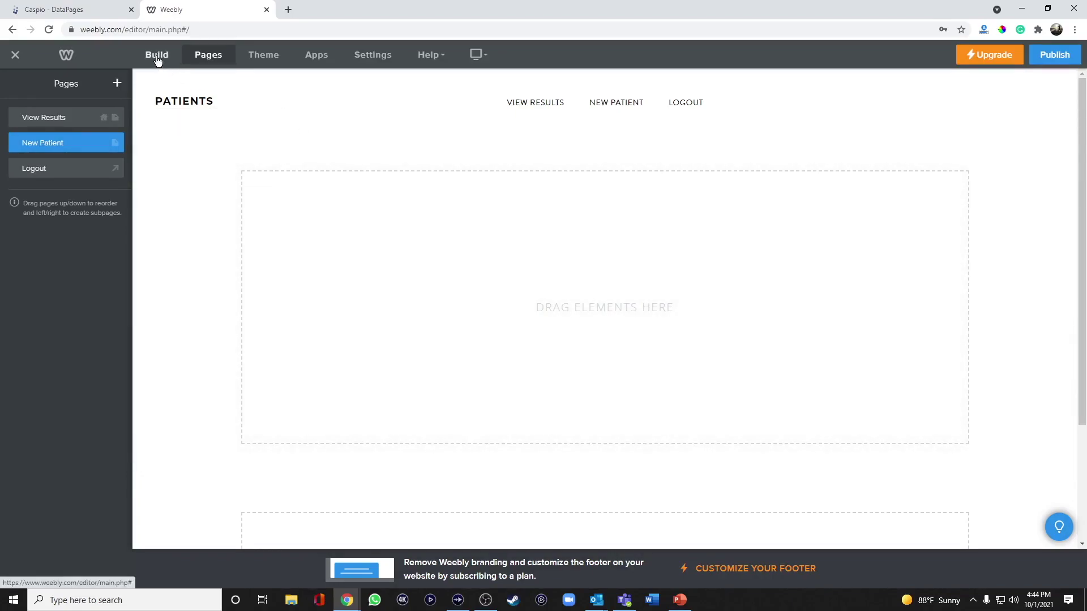
left_click_drag(96, 290, 521, 267)
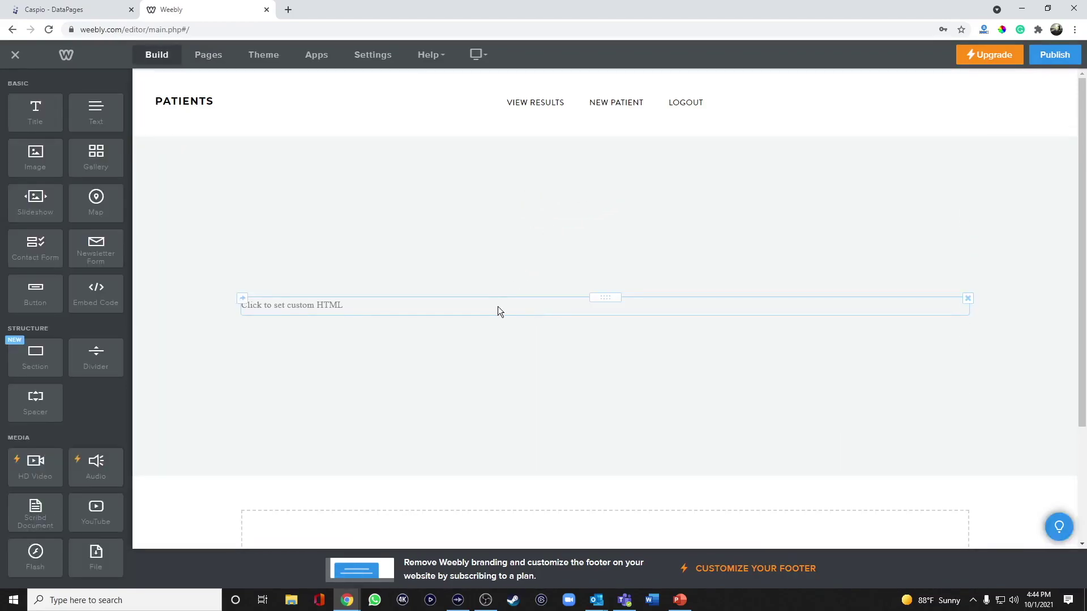
left_click(101, 11)
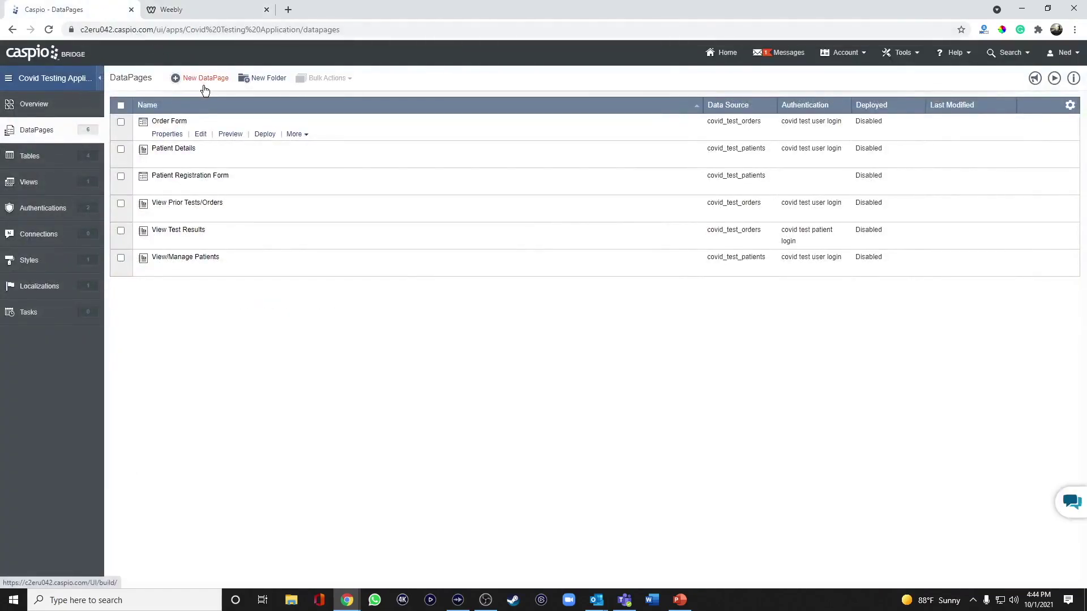
Set the Patient Registration Form deployment to Enabled and copy its embed script
mouse_move(219, 179)
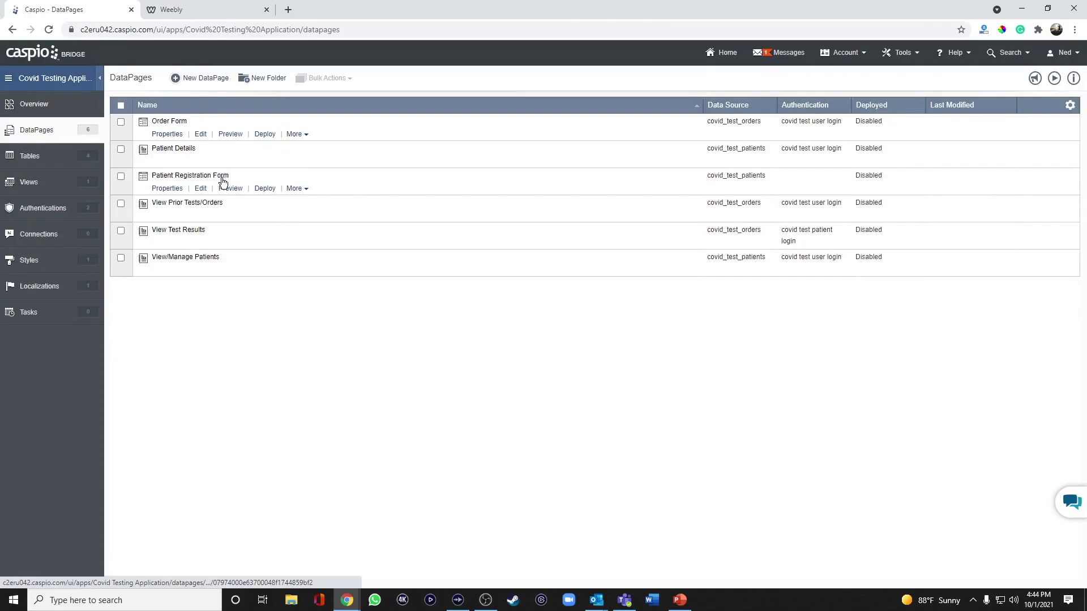
left_click(265, 189)
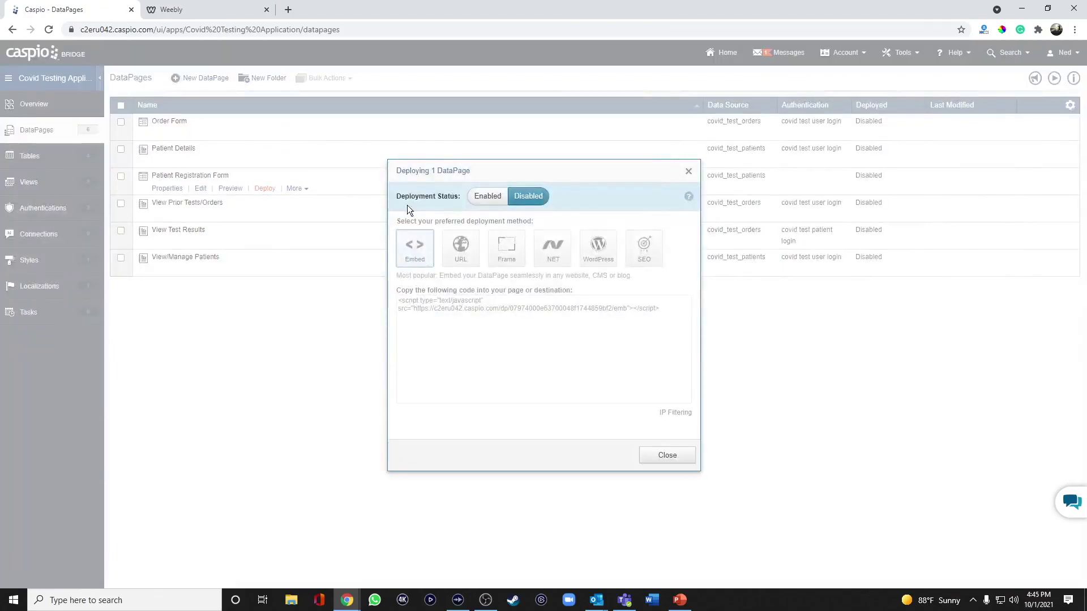
left_click(486, 205)
left_click(447, 311)
right_click(447, 311)
left_click(454, 315)
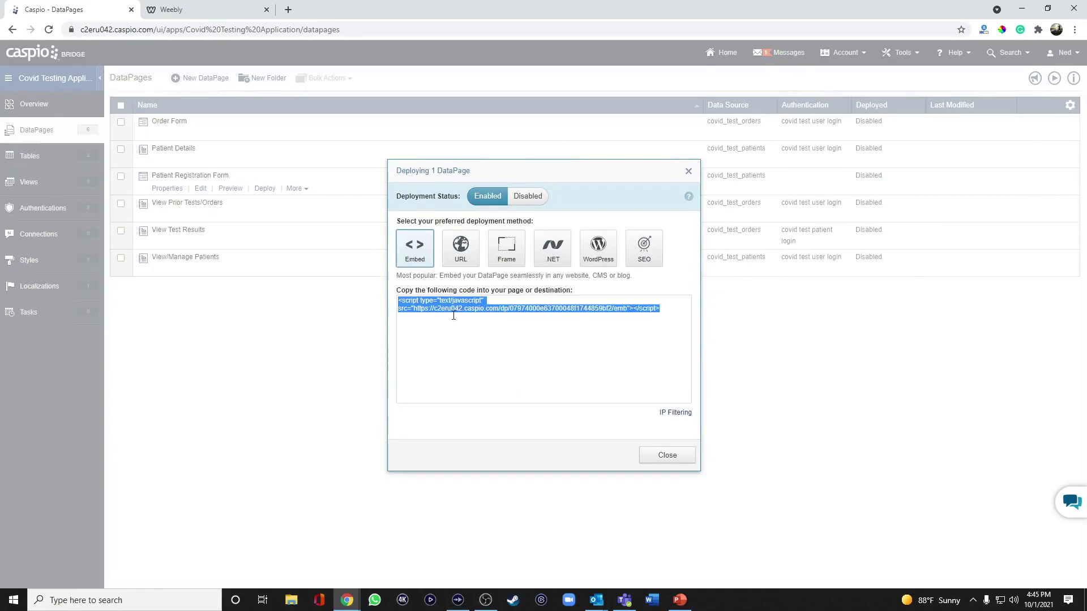
left_click(660, 455)
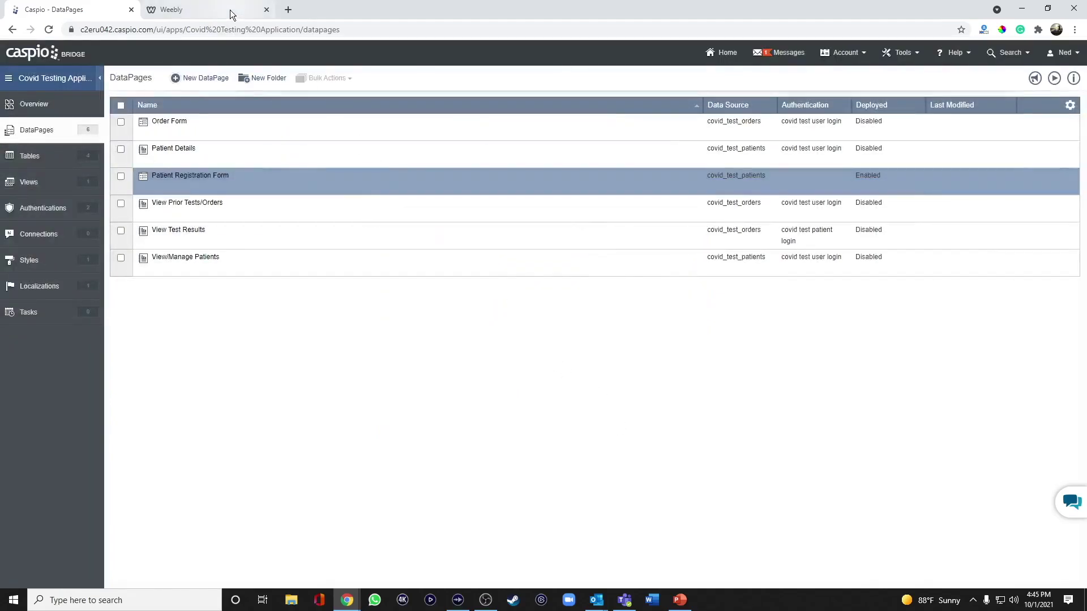
left_click(230, 10)
Paste the registration form script into the Embed Code block's custom HTML and publish the site
left_click(429, 302)
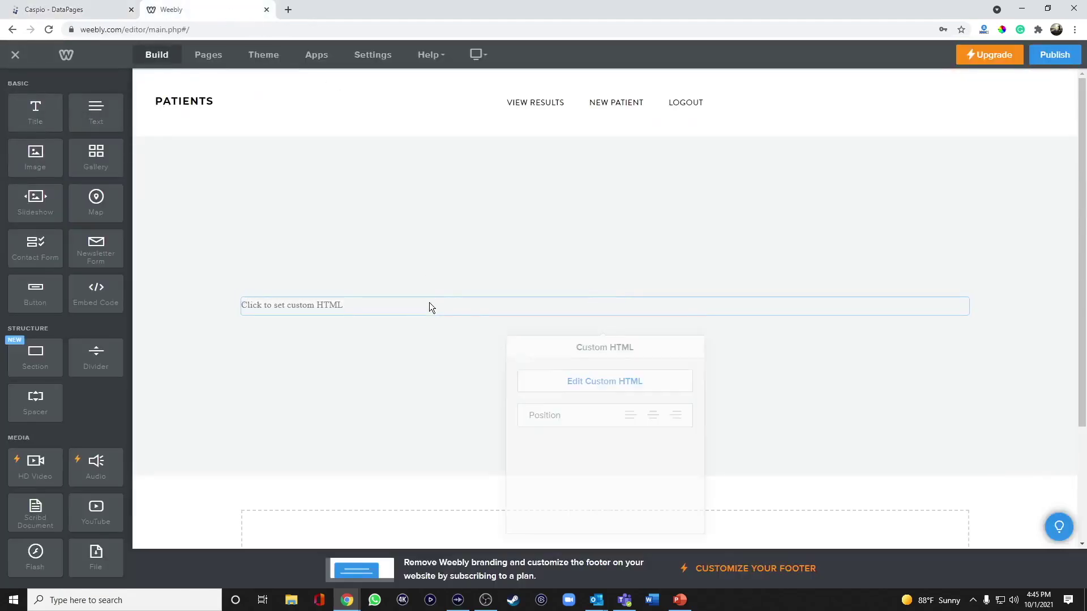
left_click(566, 367)
key("ctrl+v")
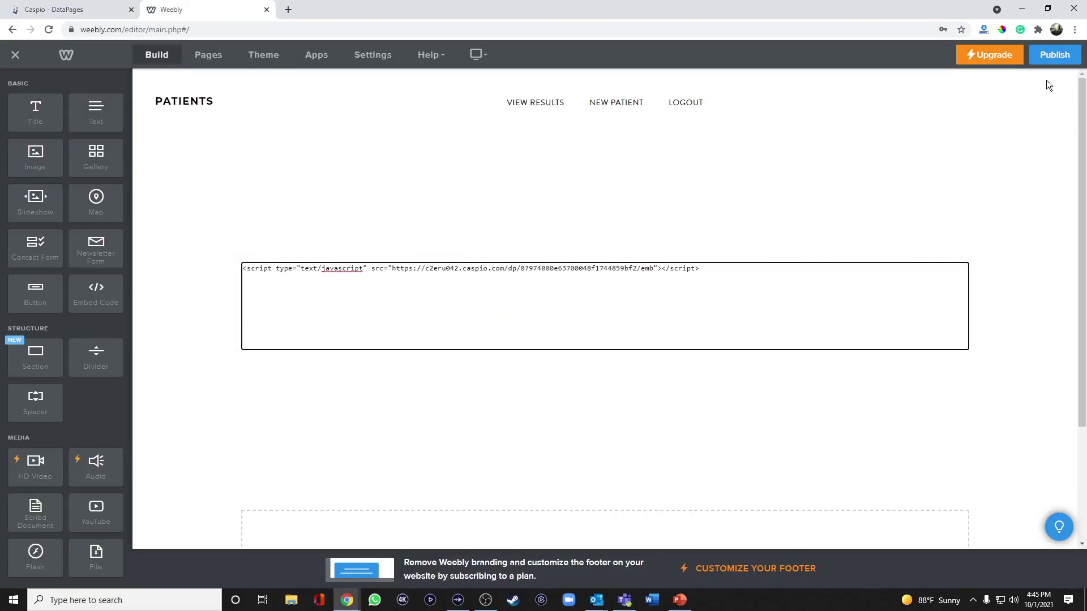
left_click(1058, 57)
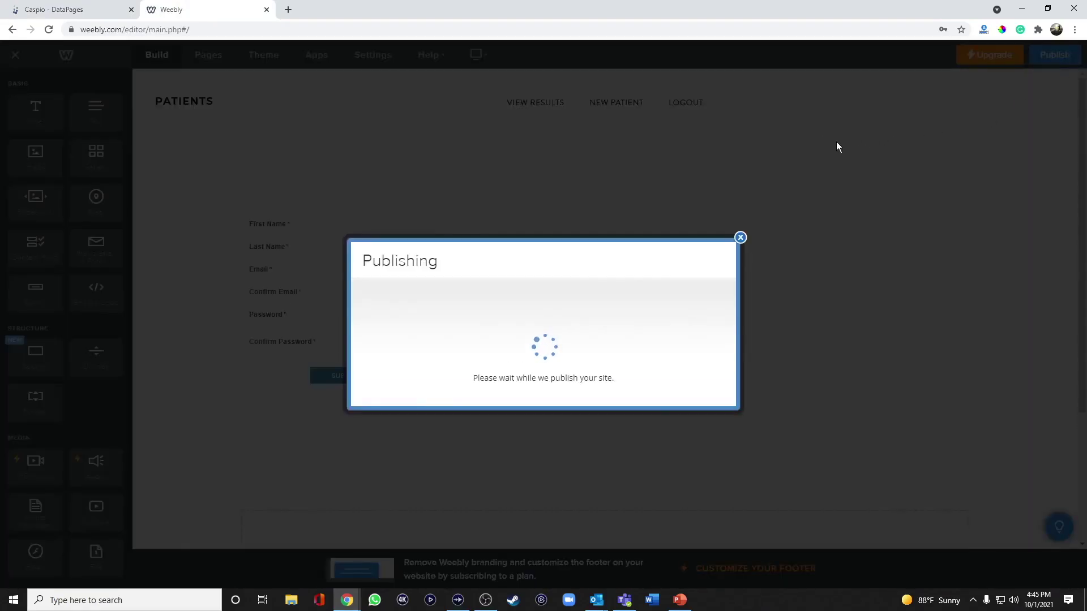
Check the live site's NEW PATIENT and VIEW RESULTS pages
left_click(549, 220)
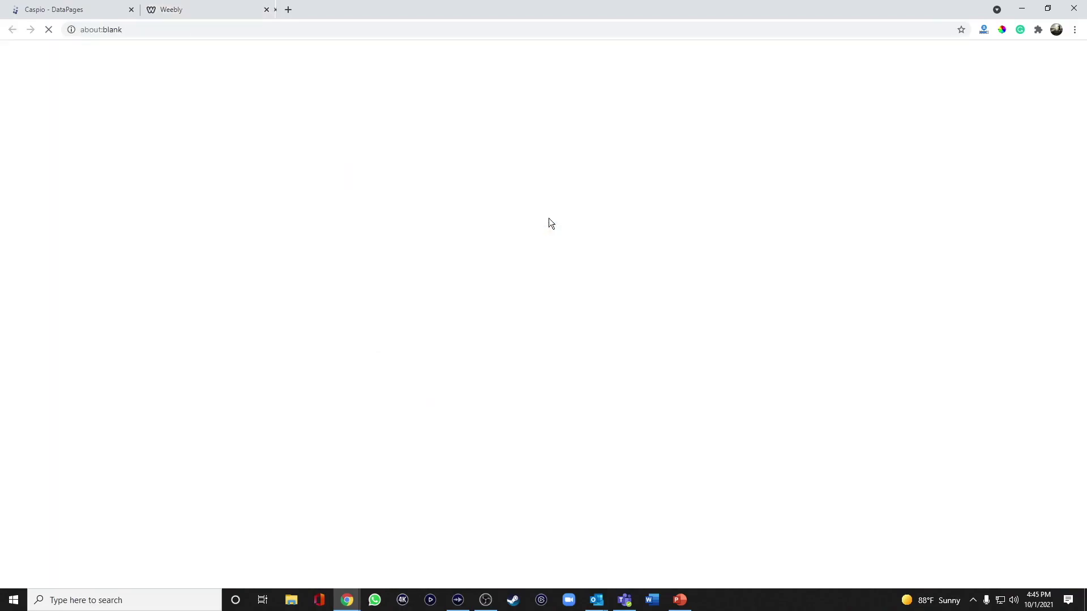
left_click(565, 84)
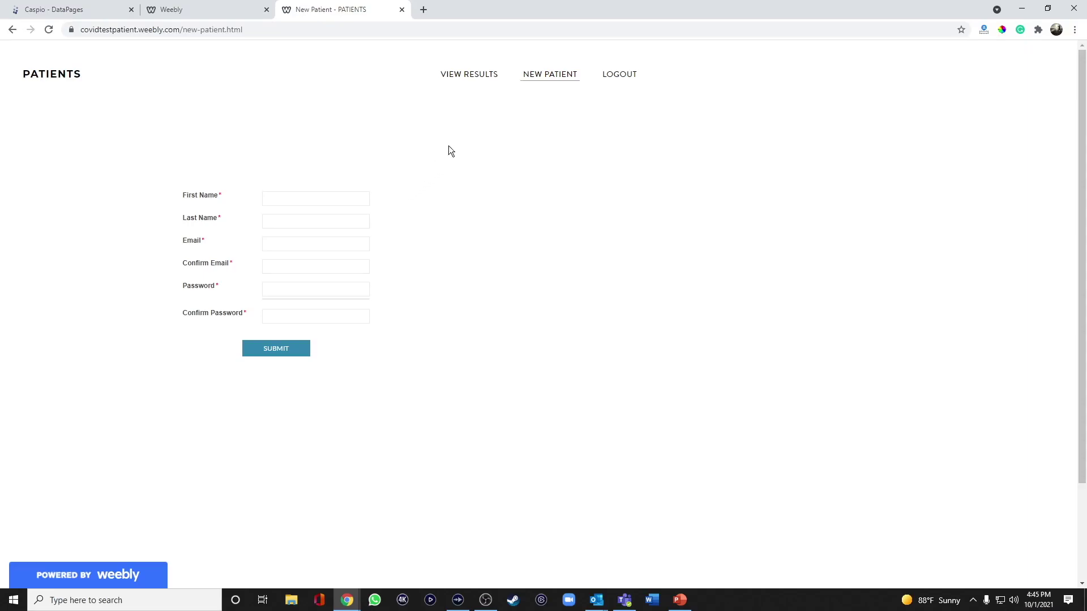
left_click(463, 89)
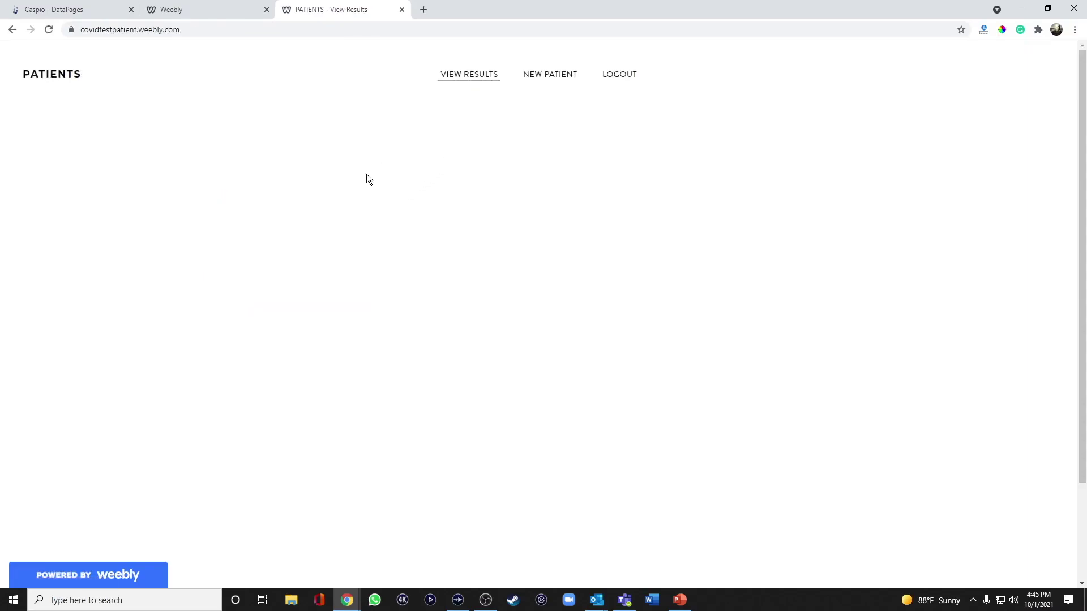
left_click(90, 10)
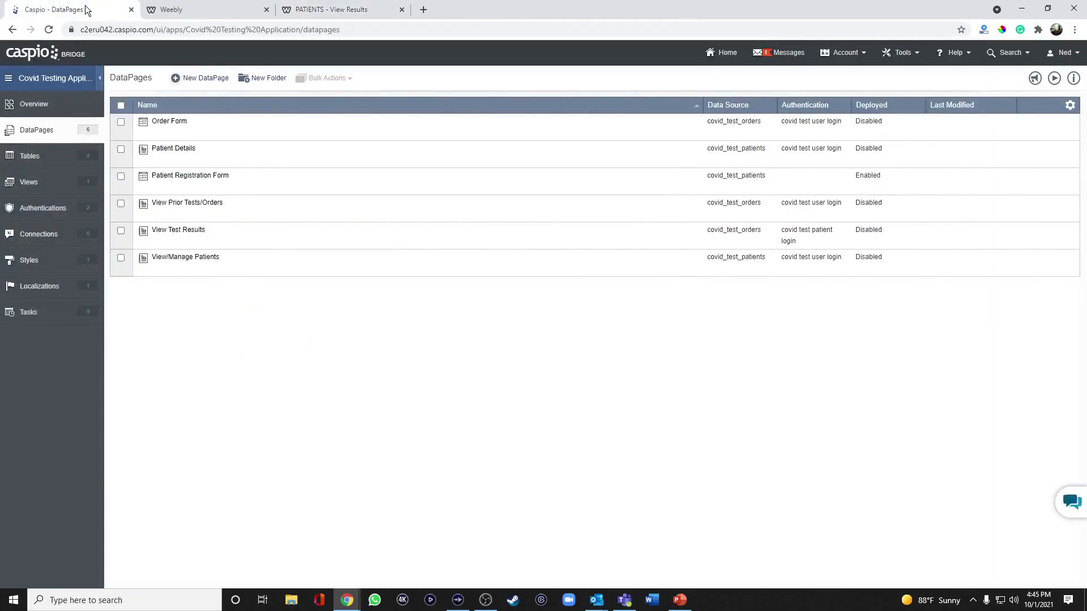
Set the View Test Results deployment to Enabled and copy its embed script
mouse_move(182, 233)
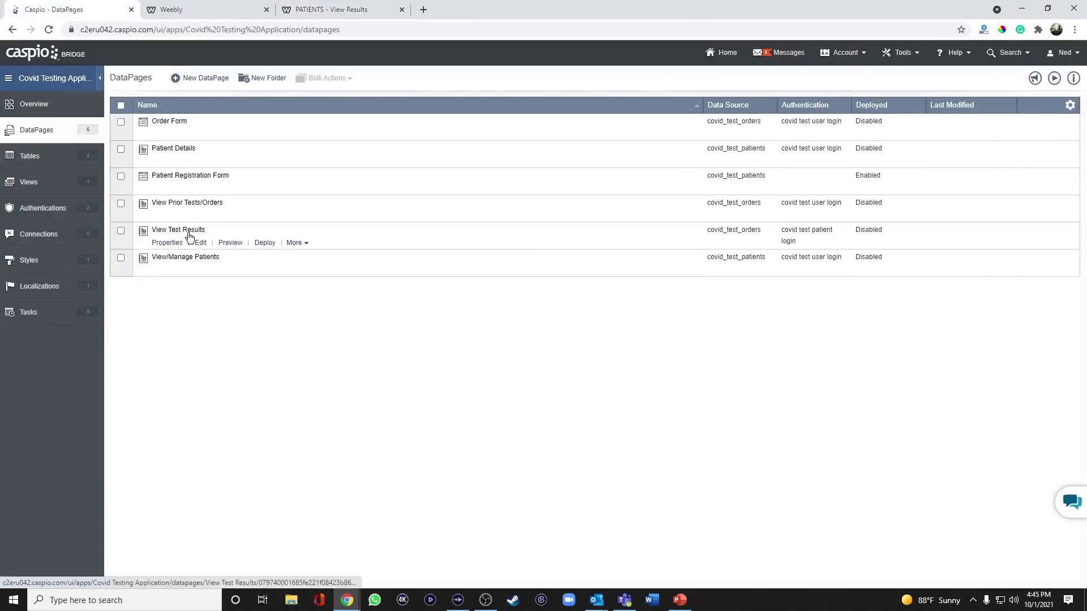
left_click(265, 242)
left_click(488, 197)
left_click(440, 307)
right_click(440, 308)
left_click(460, 317)
left_click(666, 455)
left_click(203, 17)
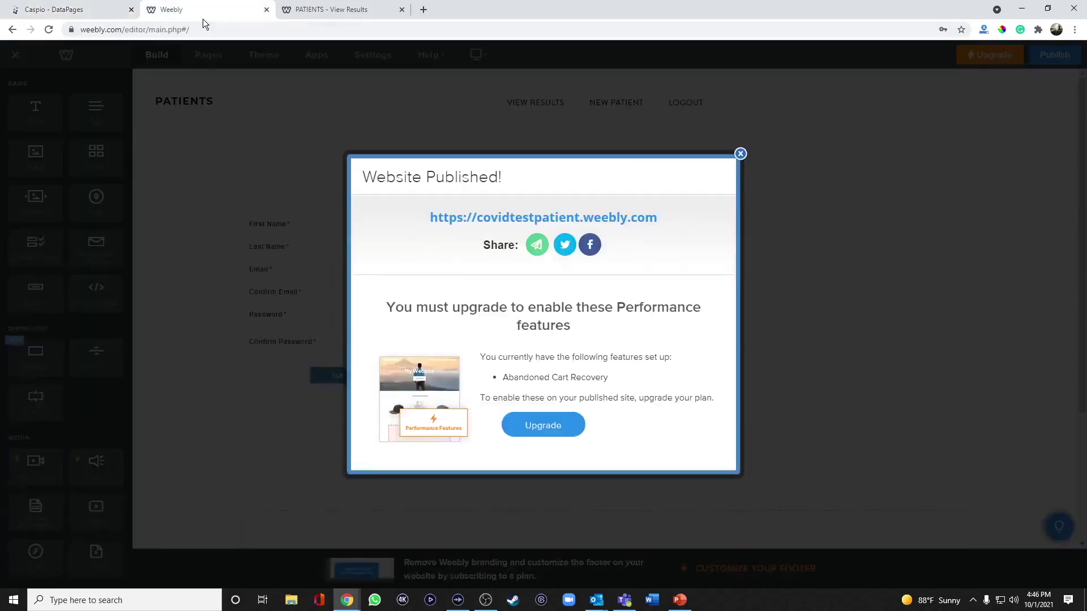
Add an Embed Code block with the test results script to View Results and republish
left_click(740, 154)
left_click(538, 105)
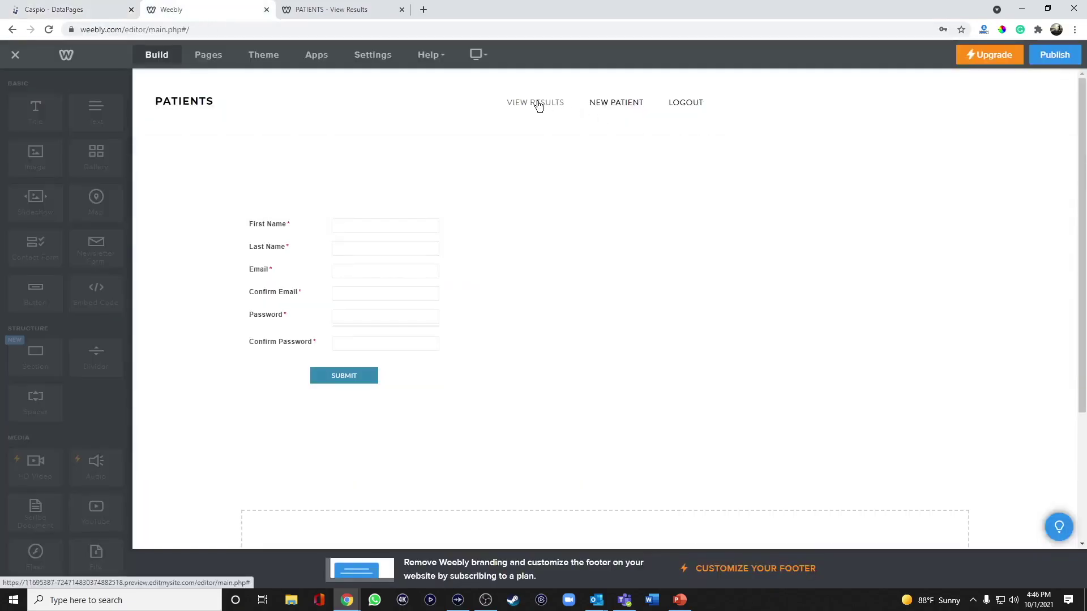
left_click_drag(95, 291, 462, 287)
left_click(478, 308)
left_click(593, 372)
key("ctrl+v")
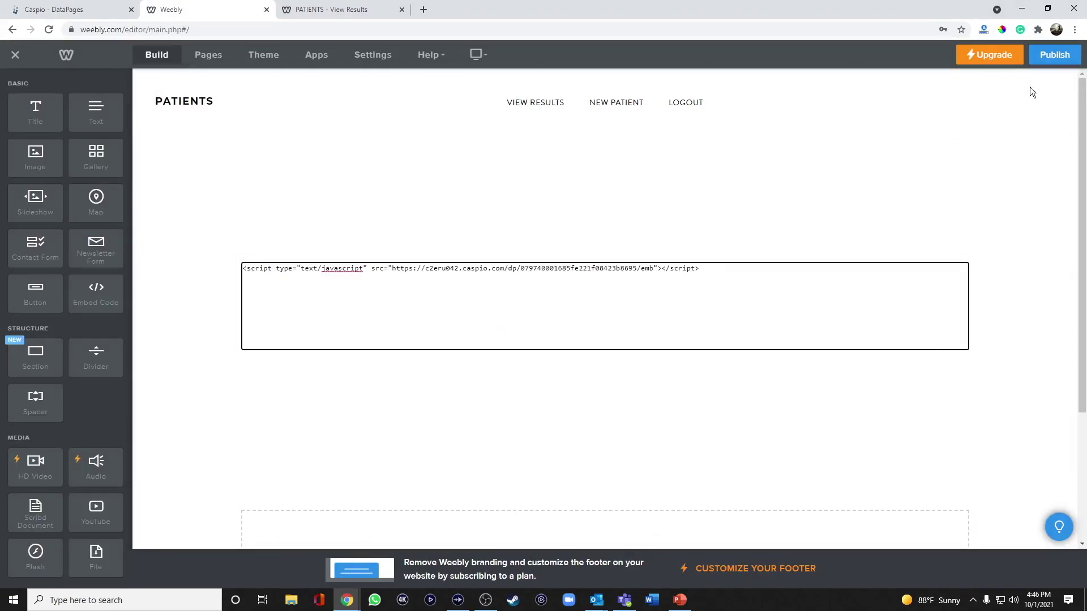
left_click(1054, 54)
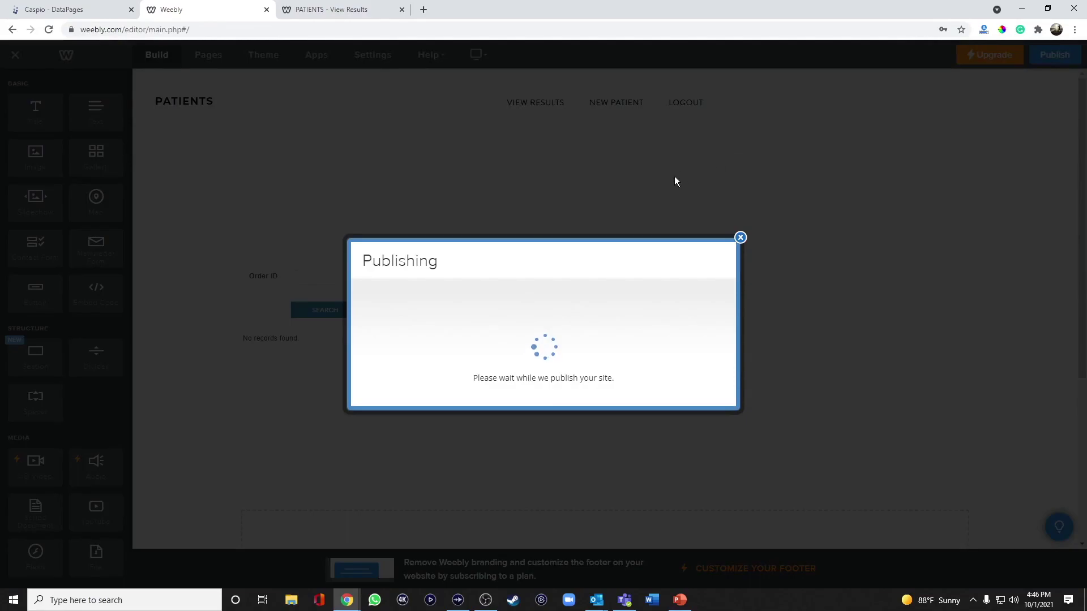
Check the live New Patient page and the View Results page's Order ID search
left_click(560, 217)
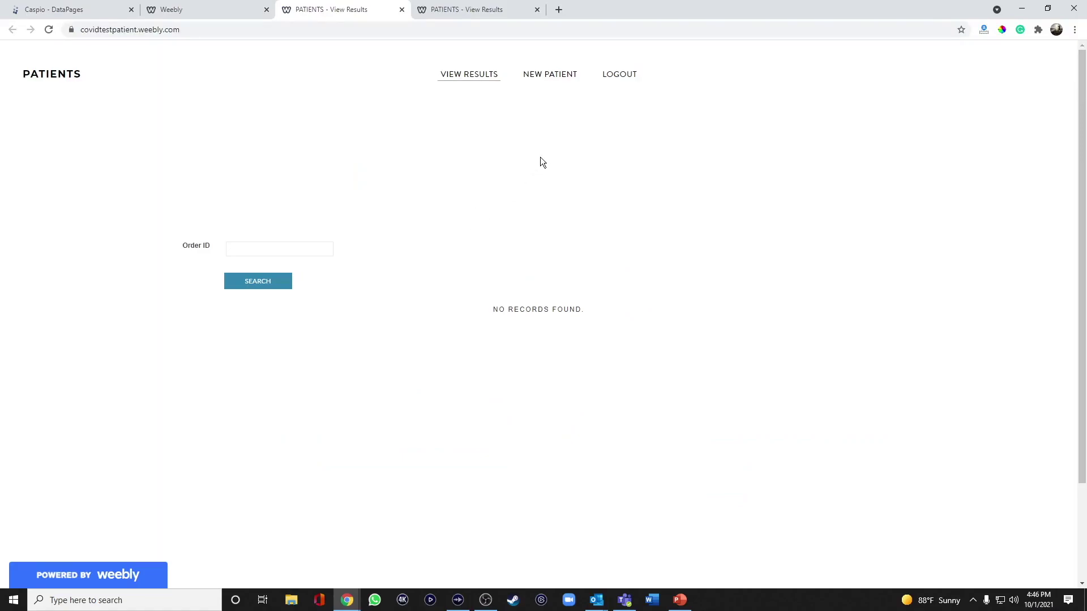
left_click(552, 78)
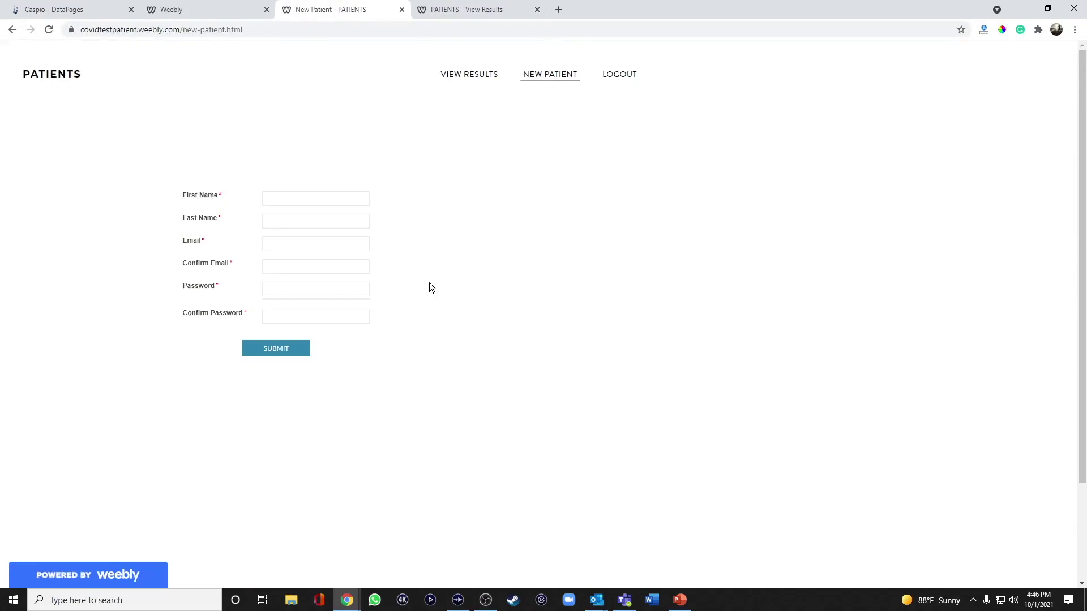
left_click(475, 78)
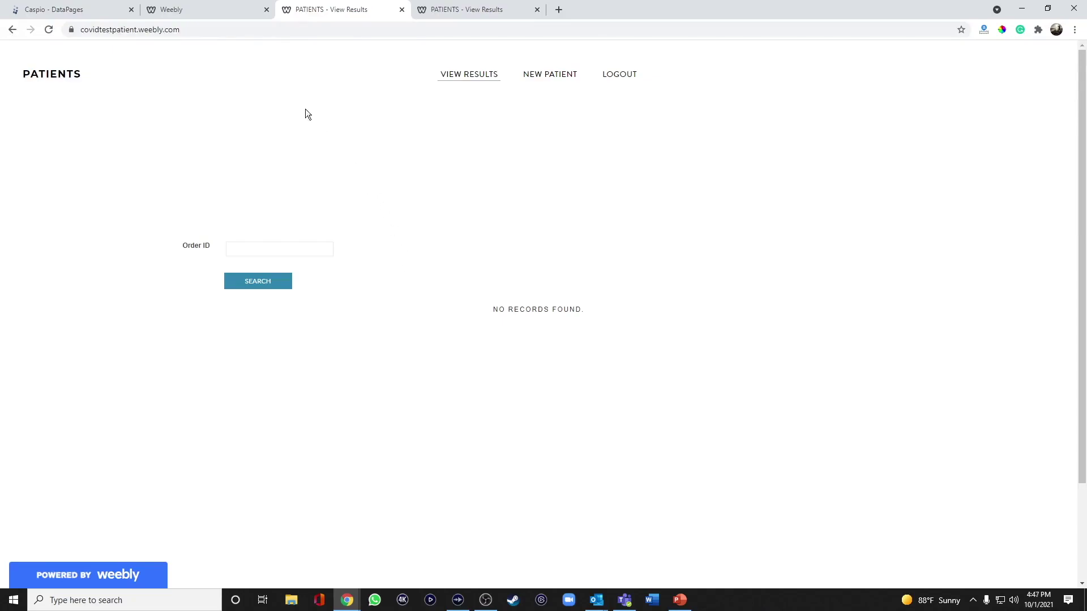
left_click(217, 10)
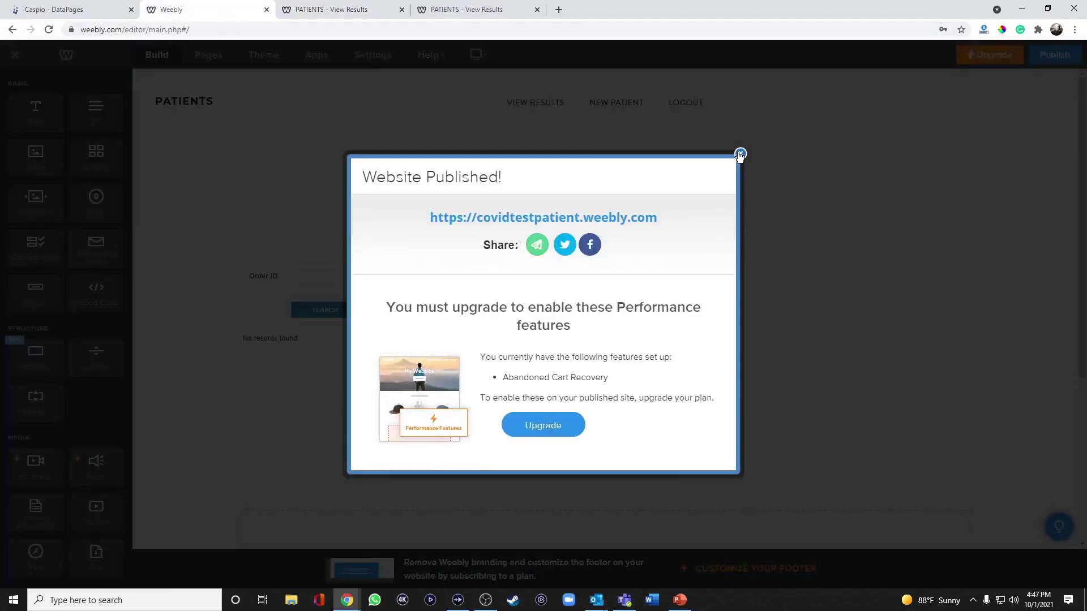
Leave the PATIENTS site editor and open the ADMIN USERS site for editing
left_click(738, 154)
left_click(16, 61)
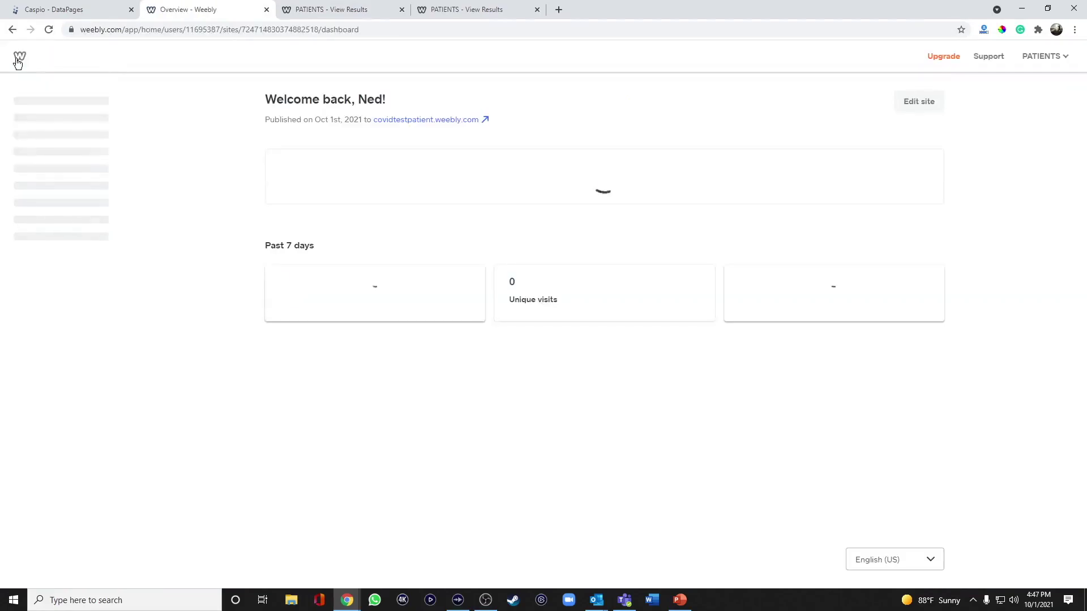
left_click(56, 107)
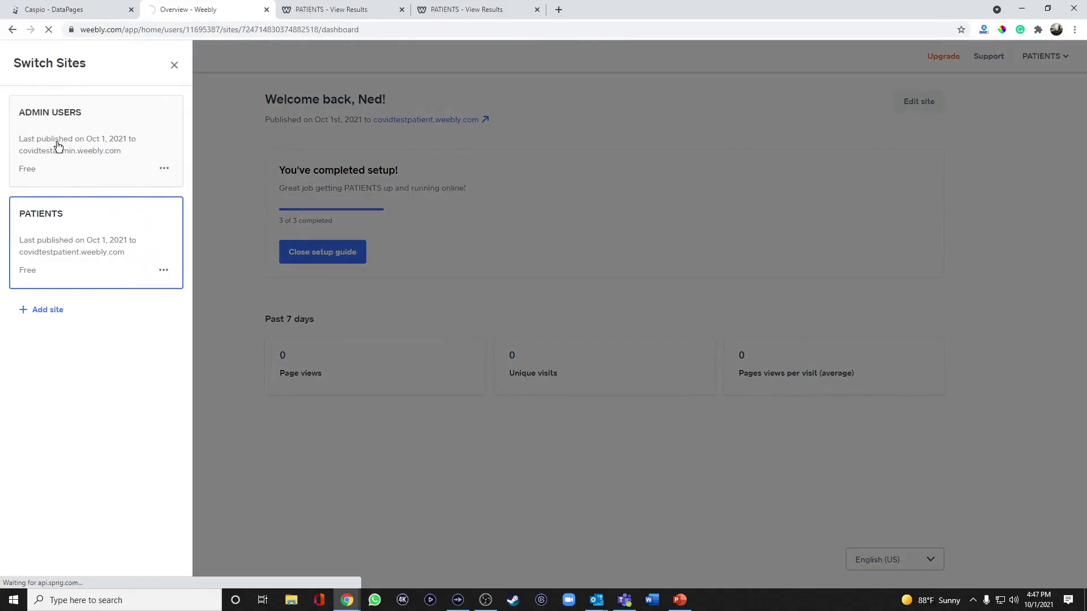
left_click(59, 146)
left_click(924, 101)
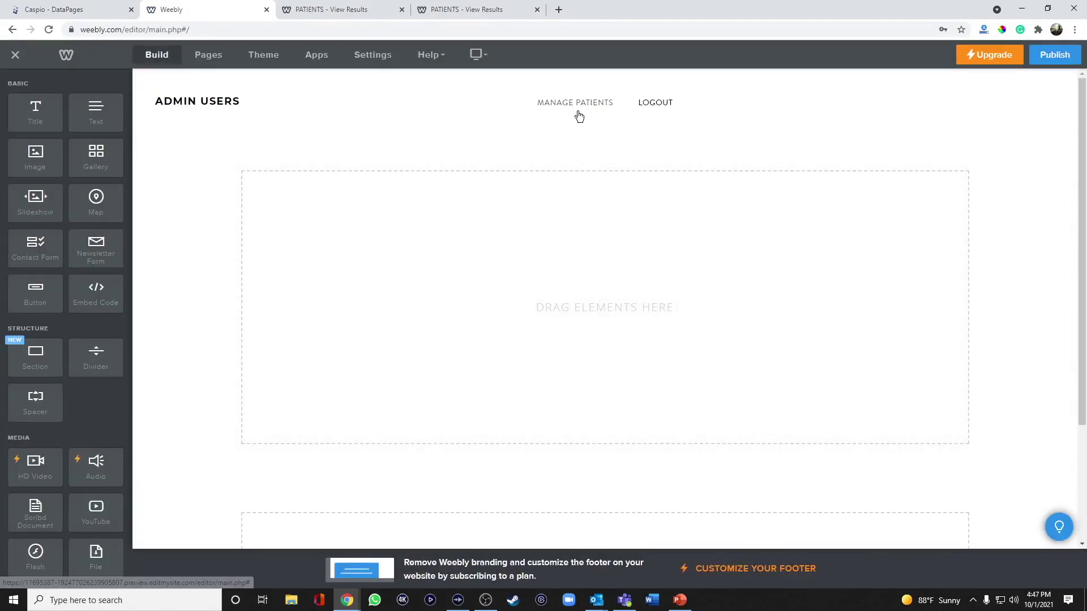
left_click(82, 9)
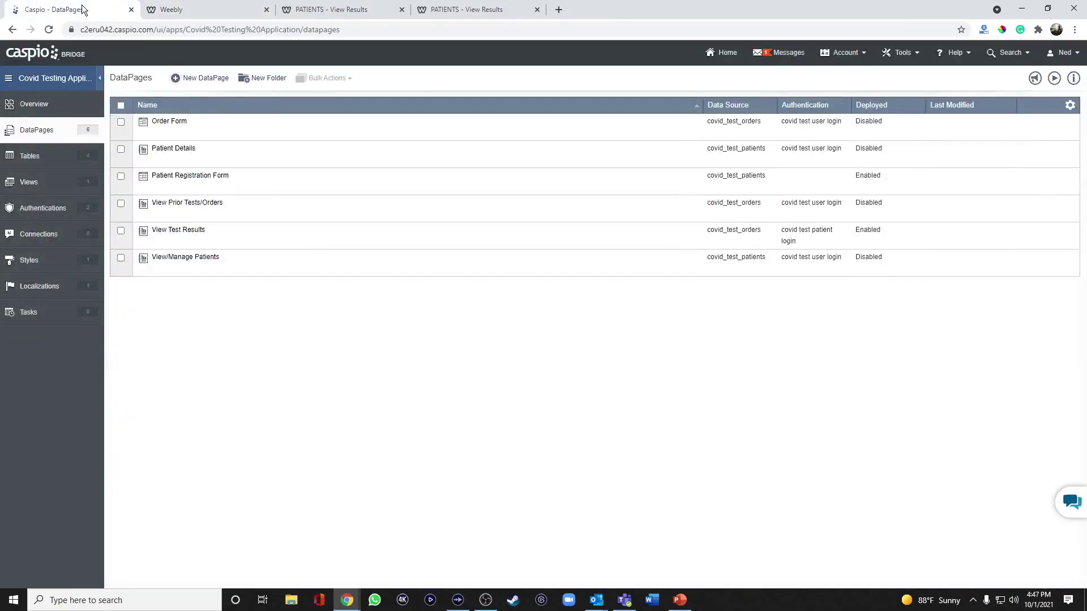
Set the View/Manage Patients deployment to Enabled and copy its embed script
mouse_move(189, 262)
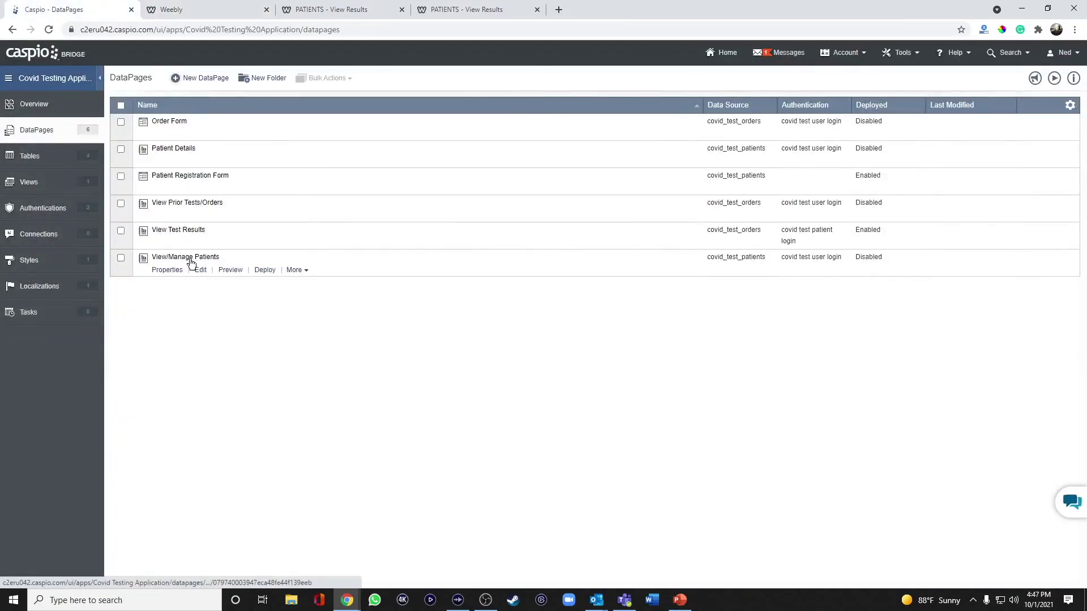
left_click(265, 270)
left_click(498, 199)
left_click(474, 309)
right_click(474, 309)
left_click(508, 319)
left_click(664, 458)
Embed the View/Manage Patients script on the ADMIN USERS page, publish, and view the live User Login form
left_click(215, 16)
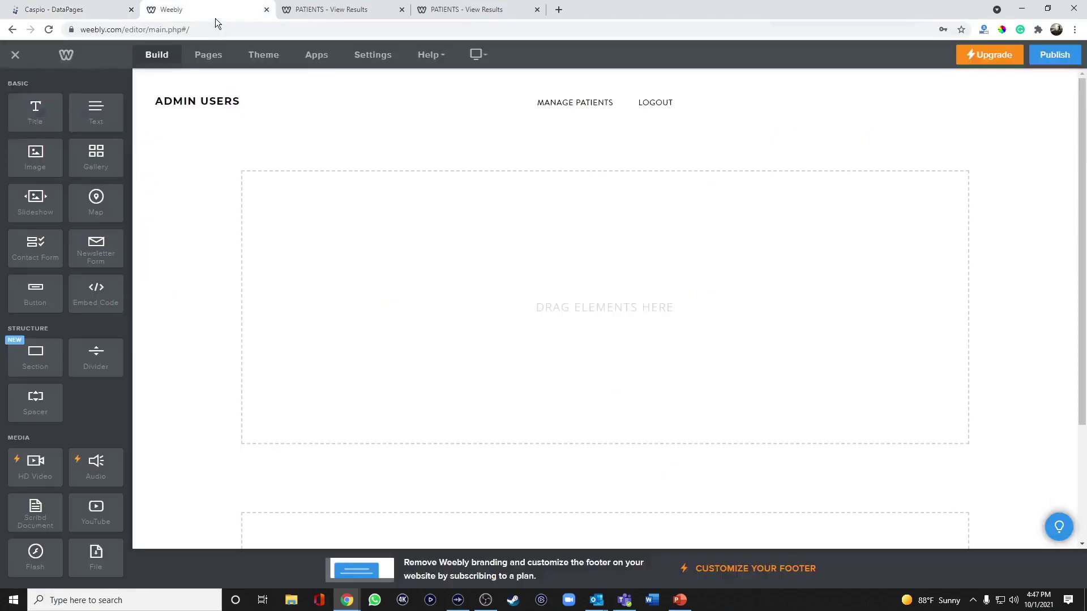
left_click_drag(96, 292, 541, 225)
left_click(478, 308)
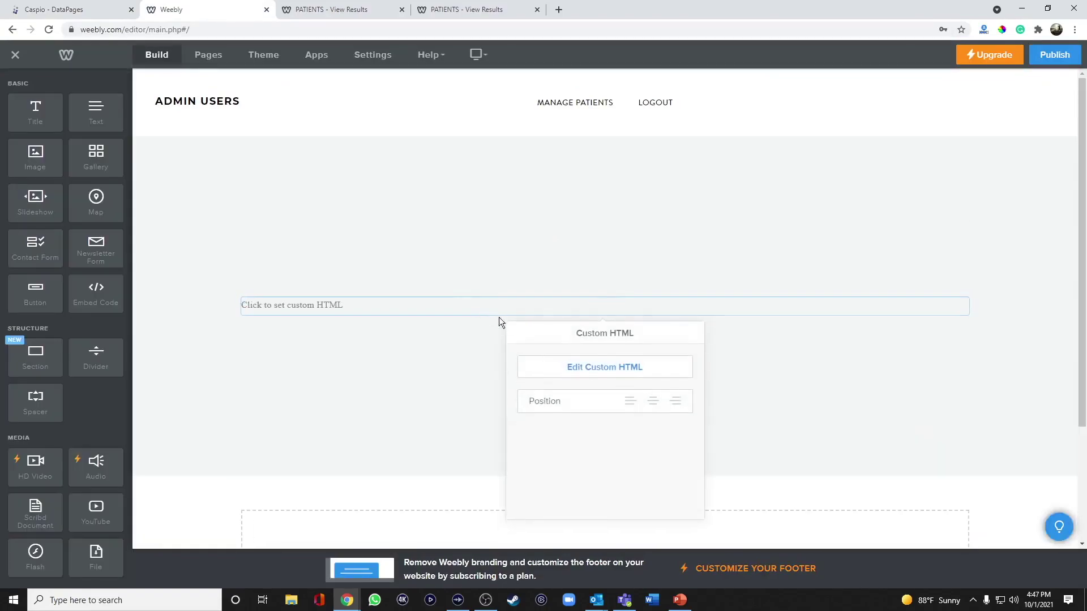
left_click(573, 367)
key("ctrl+v")
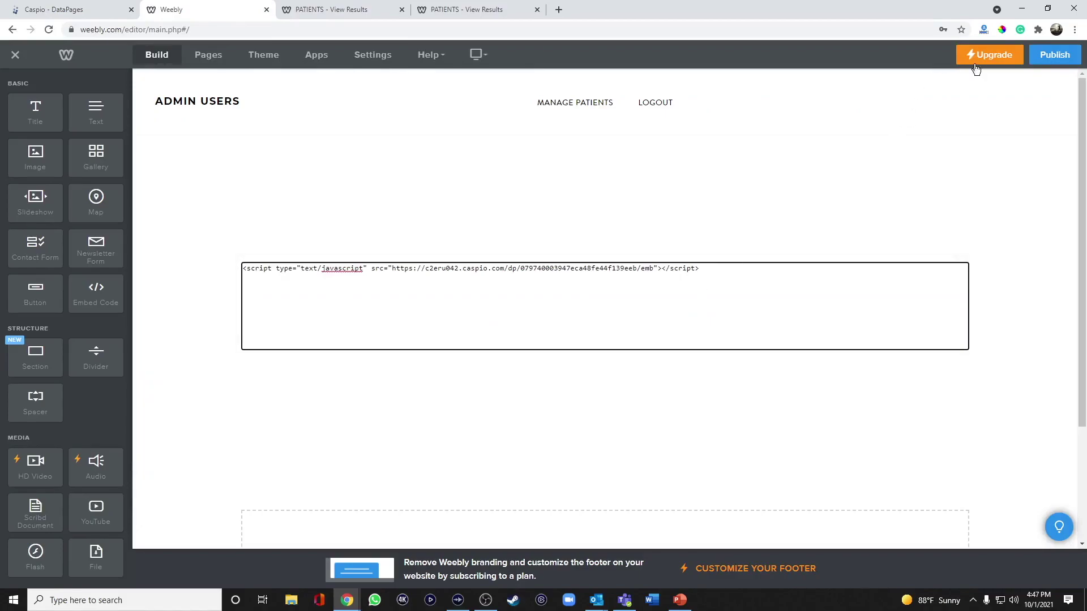
left_click(1044, 56)
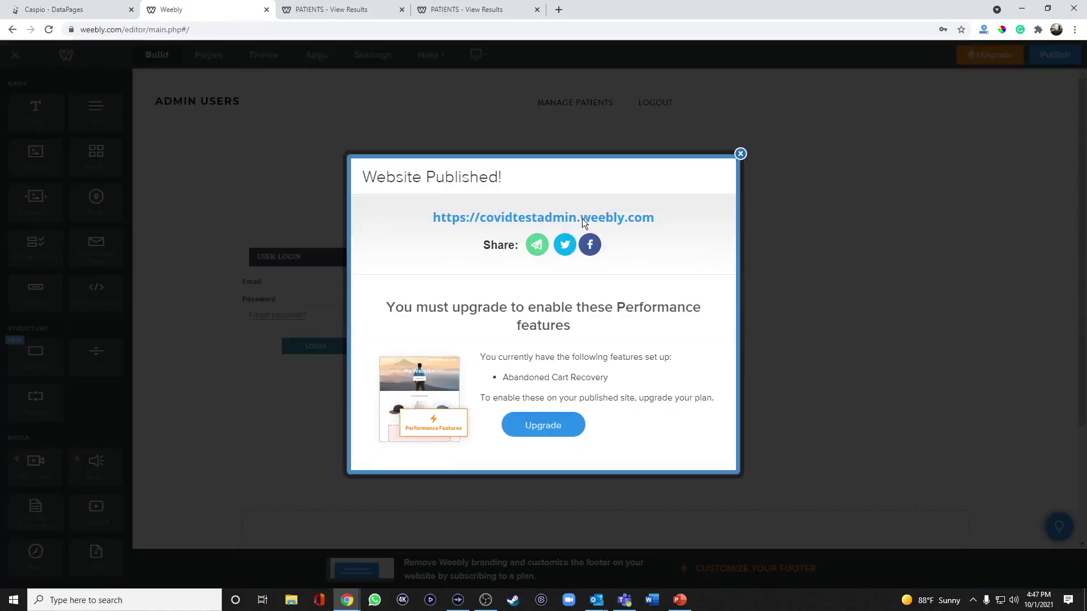
left_click(631, 215)
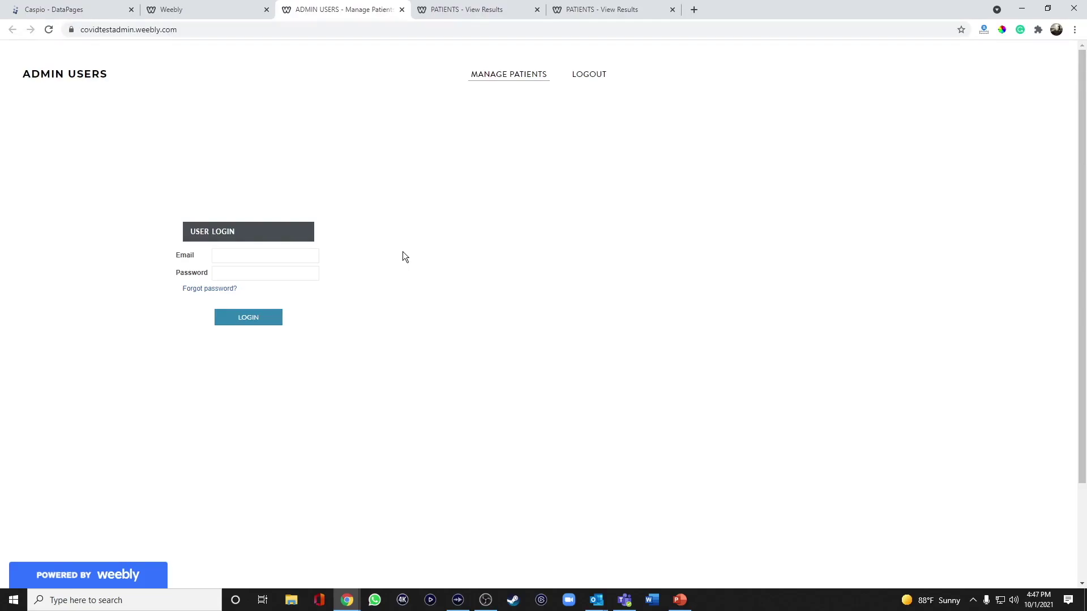
left_click(89, 17)
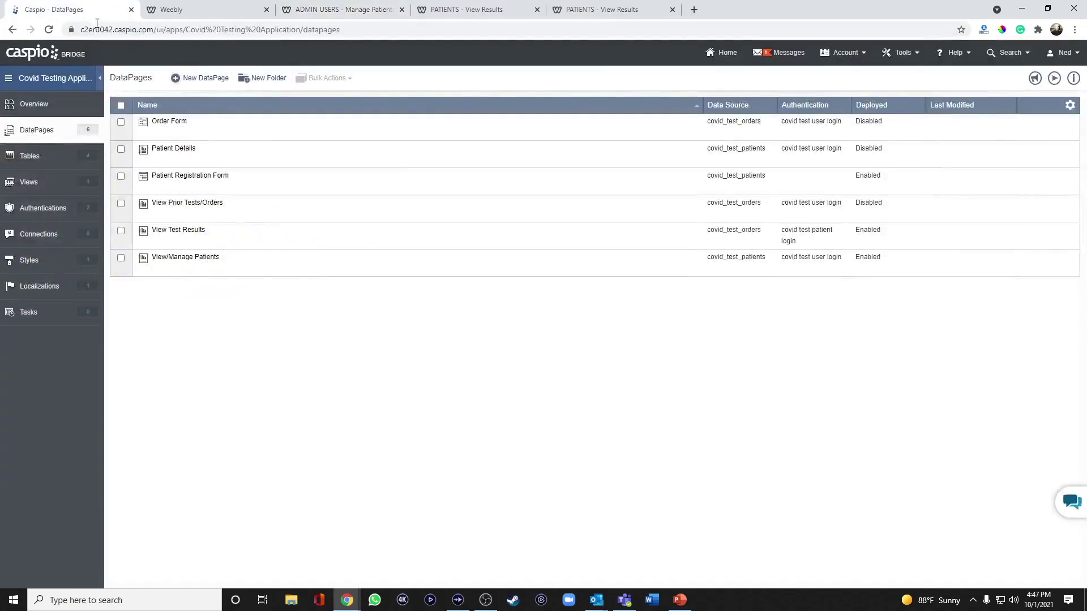
In covid_test_users, enter the new admin's first name, last name and e-mail, save, and go to the login form
left_click(42, 158)
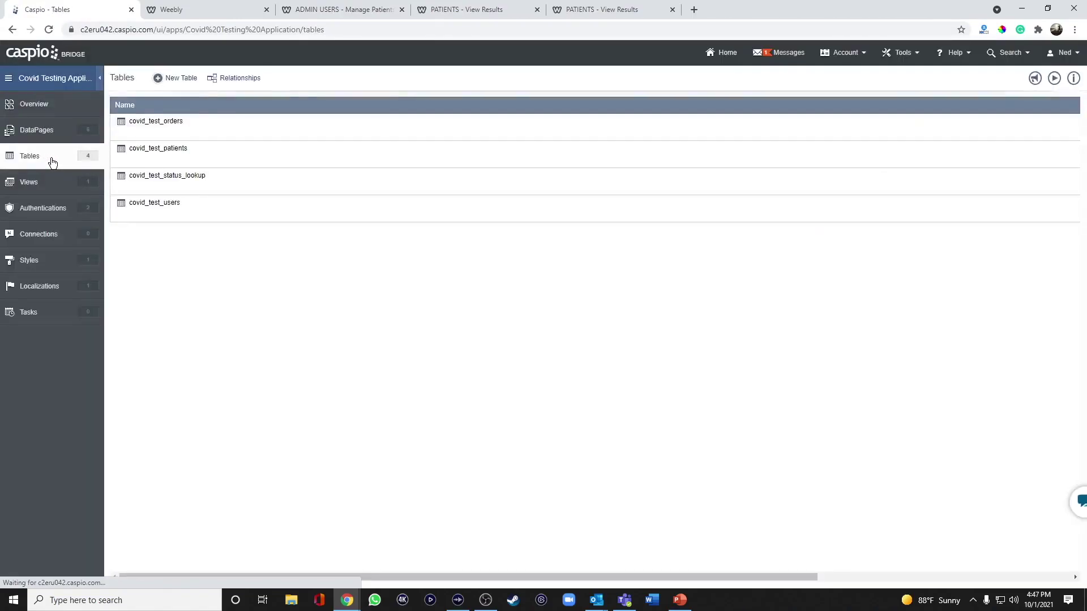
left_click(175, 217)
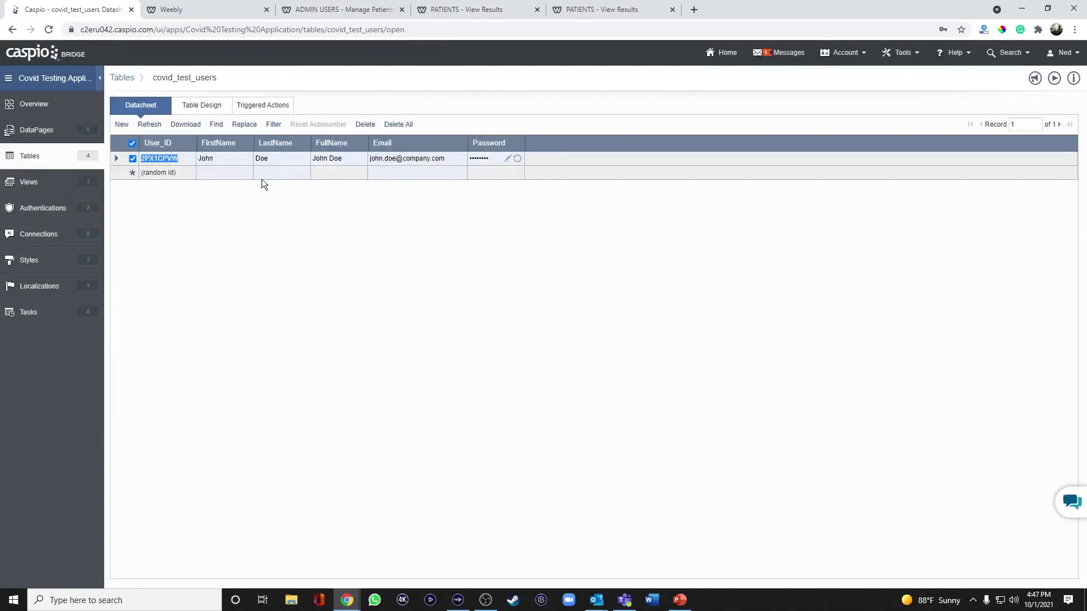
key("Tab")
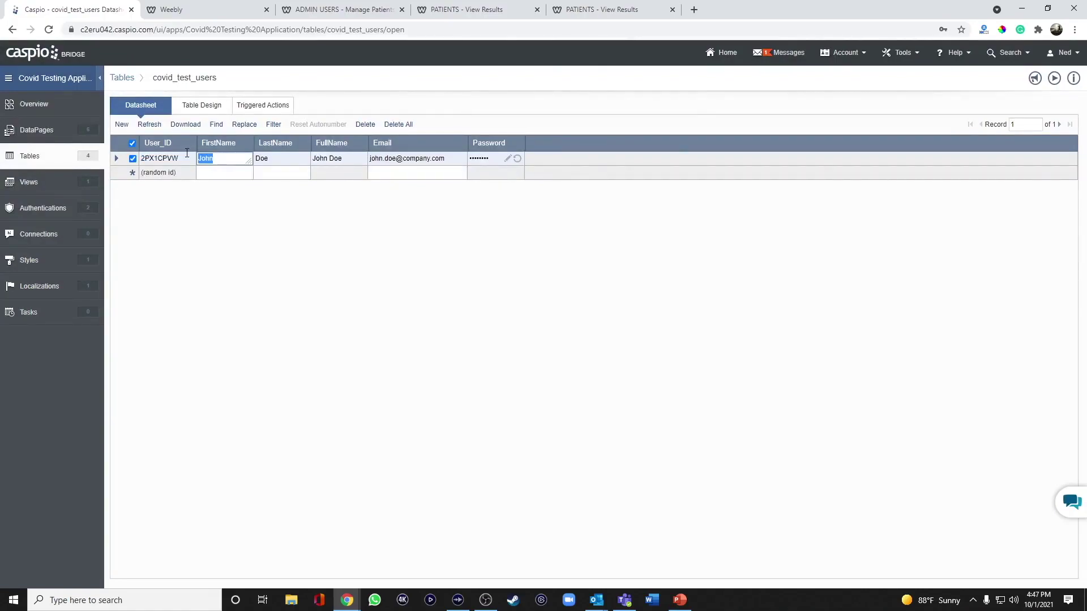
key("Tab")
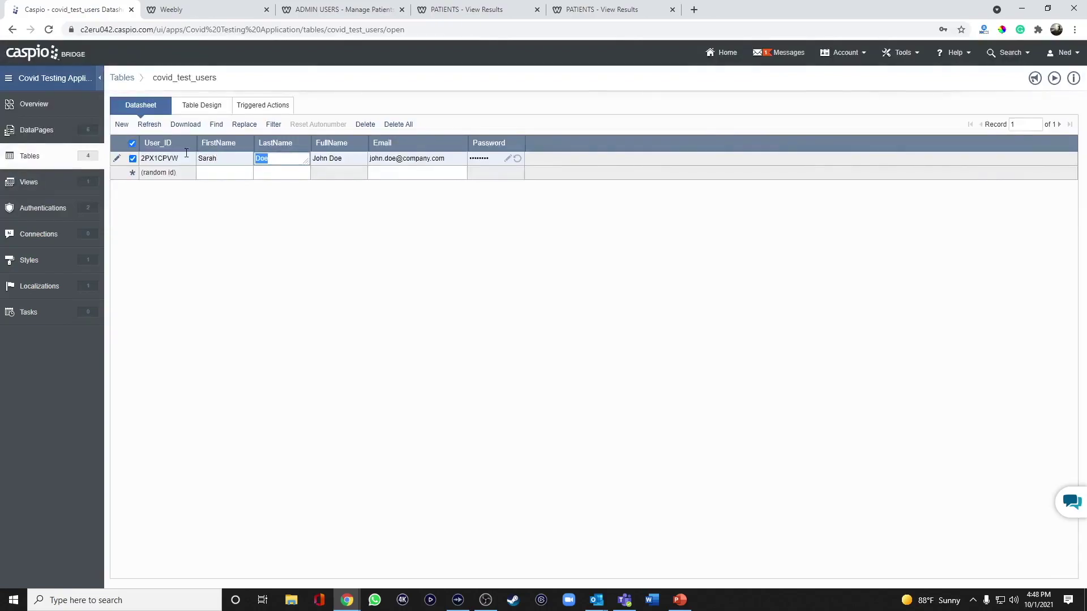
key("Tab")
key("Tab")
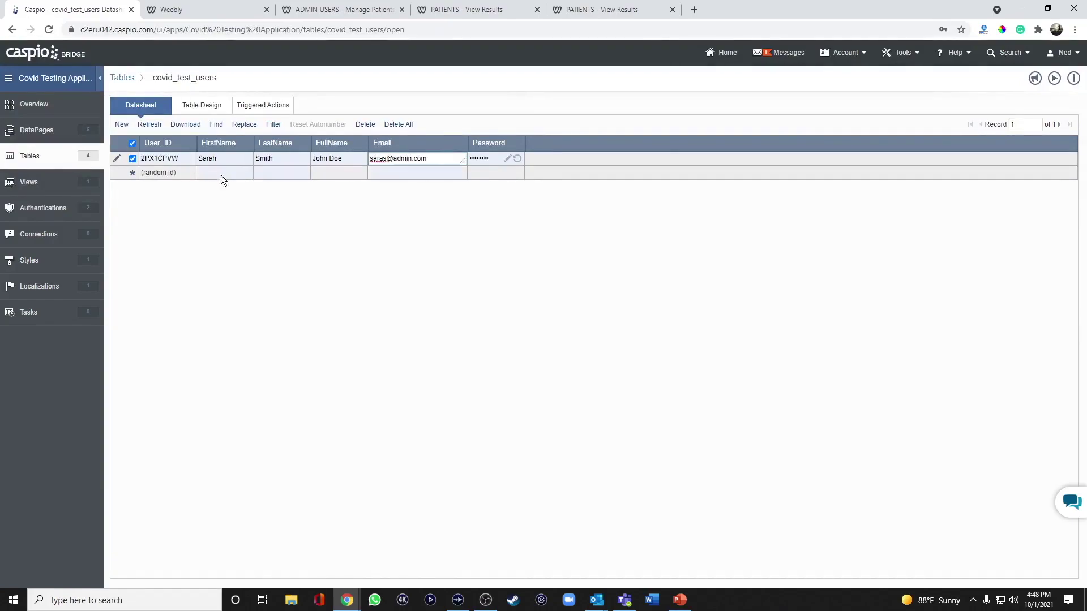
left_click(381, 173)
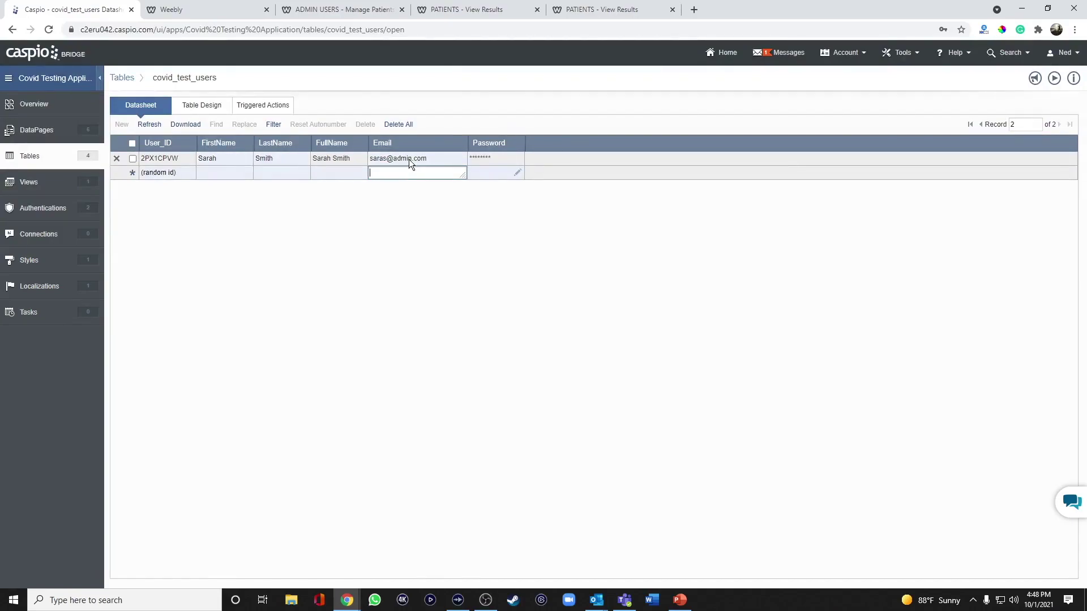
left_click(350, 9)
left_click(286, 255)
Log in to the Admin Users site with the admin e-mail and password, and let Chrome save it
key("Tab")
type("••••")
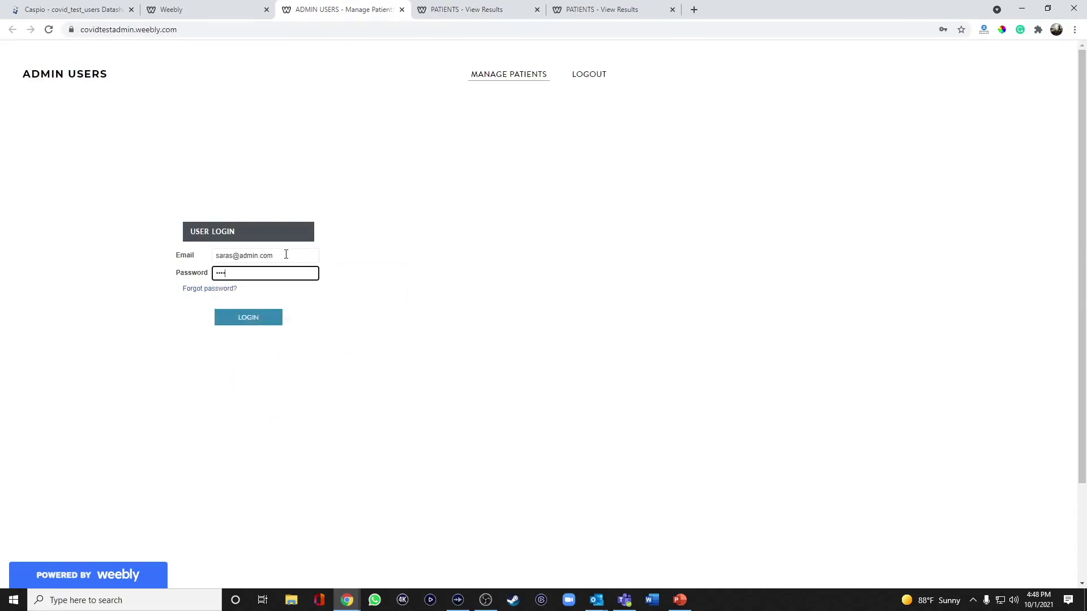
left_click(249, 317)
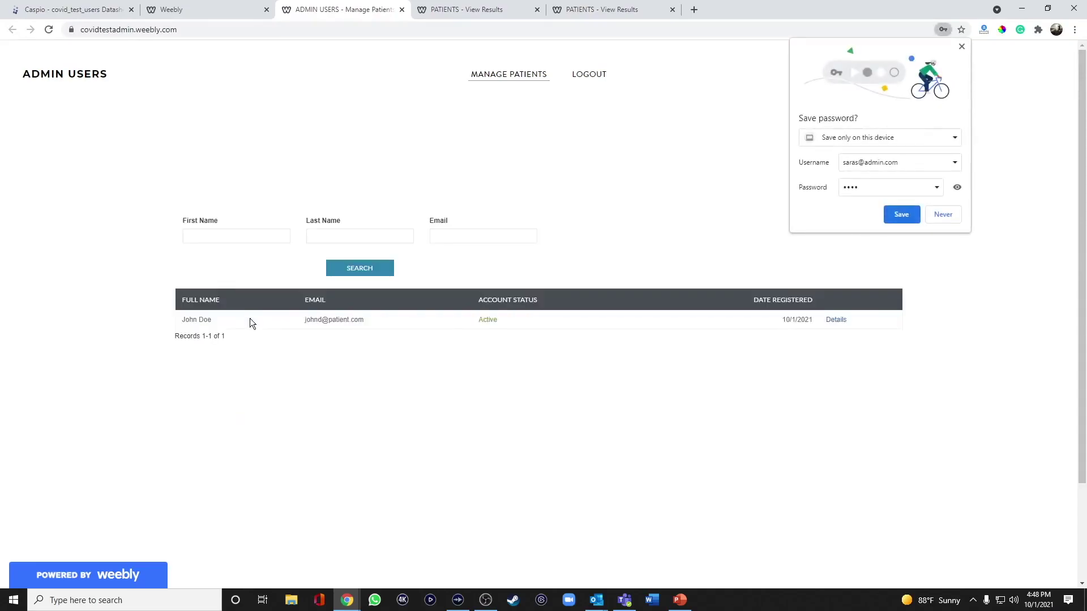
left_click(901, 214)
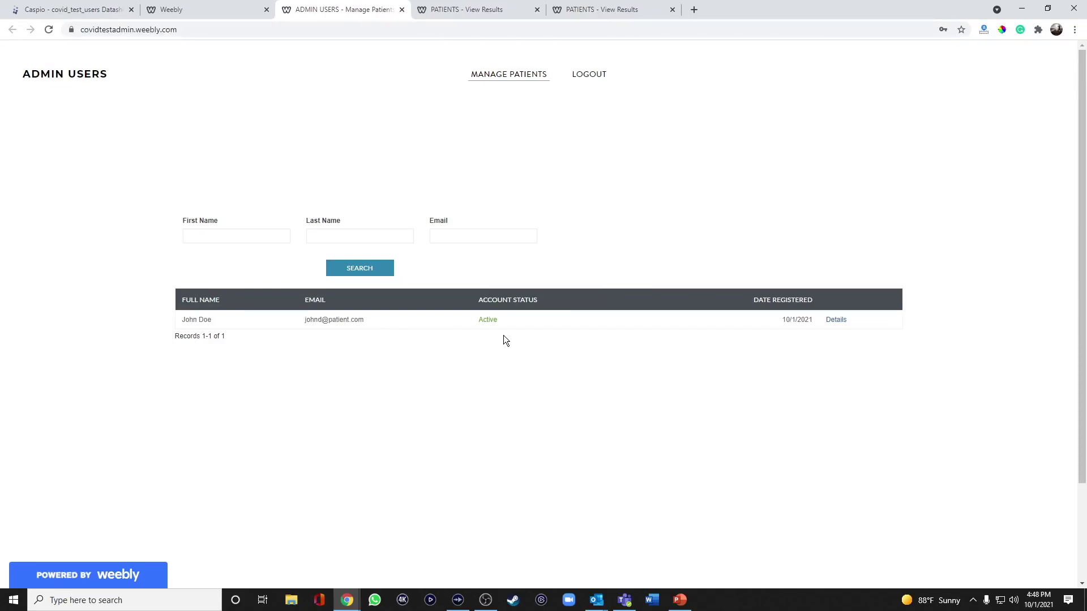
On the Patients site's New Patient form, enter the patient's first name, last name and e-mail twice
left_click(602, 10)
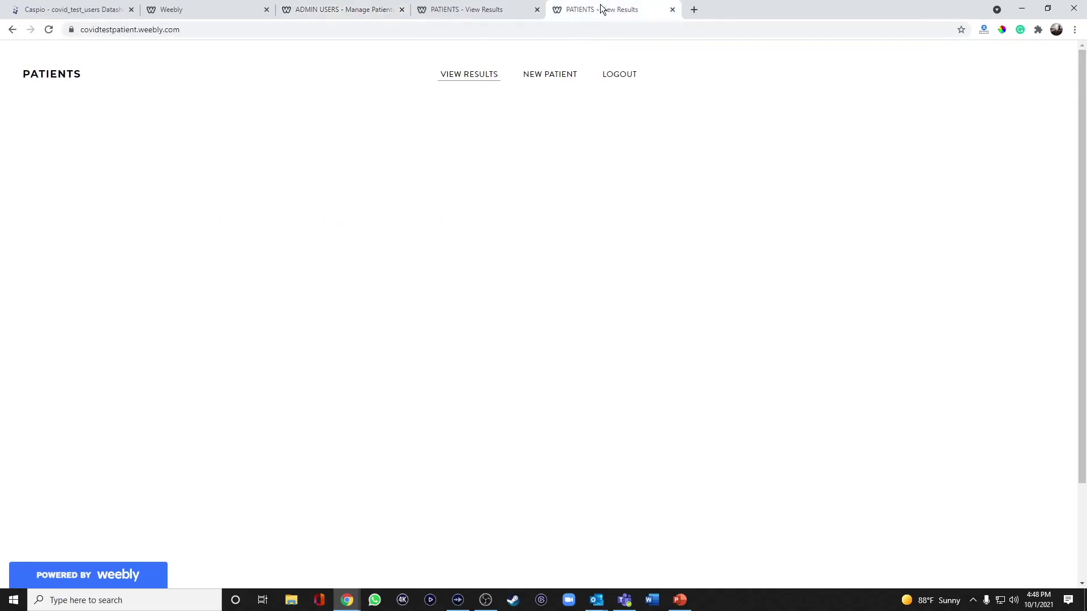
left_click(556, 76)
left_click(292, 197)
key("Tab")
key("Tab")
key("Tab")
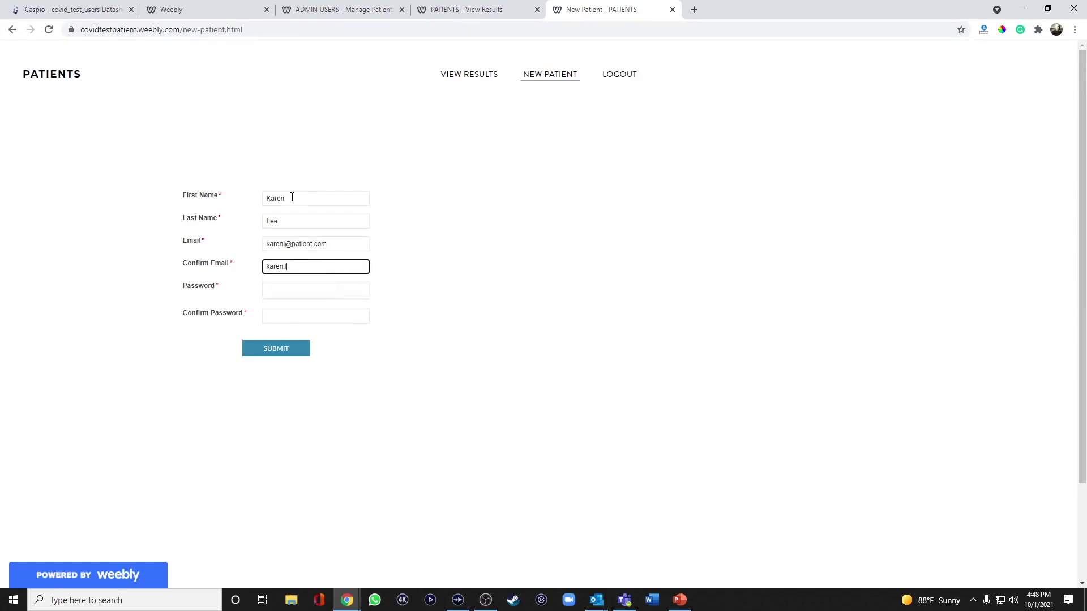
Enter and confirm the password, submit the registration, and go back to Admin Users
key("Tab")
type("••••••••••")
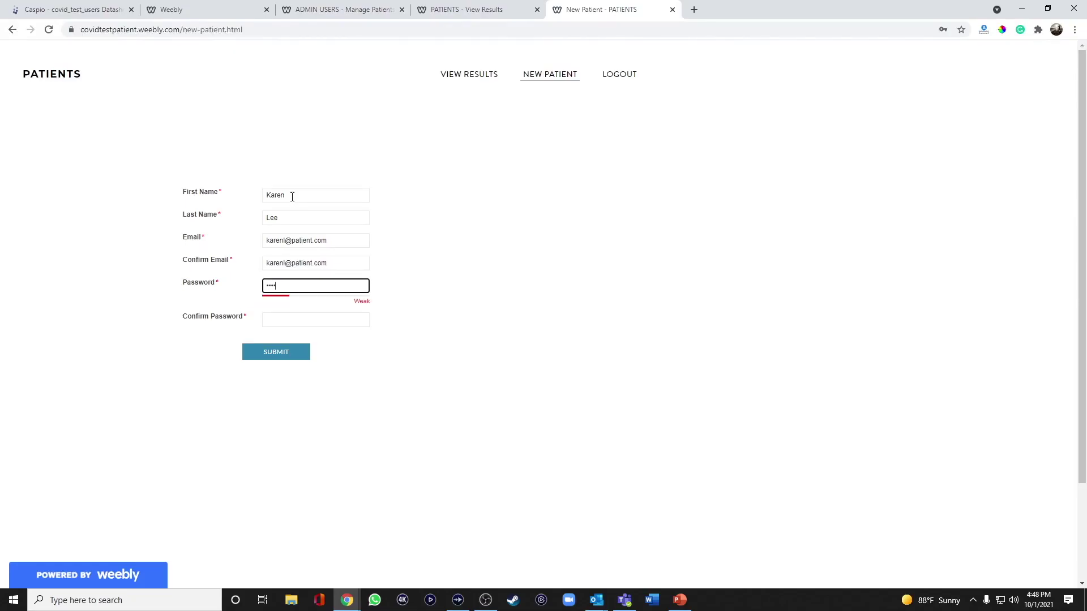
key("Tab")
type("•••••••••")
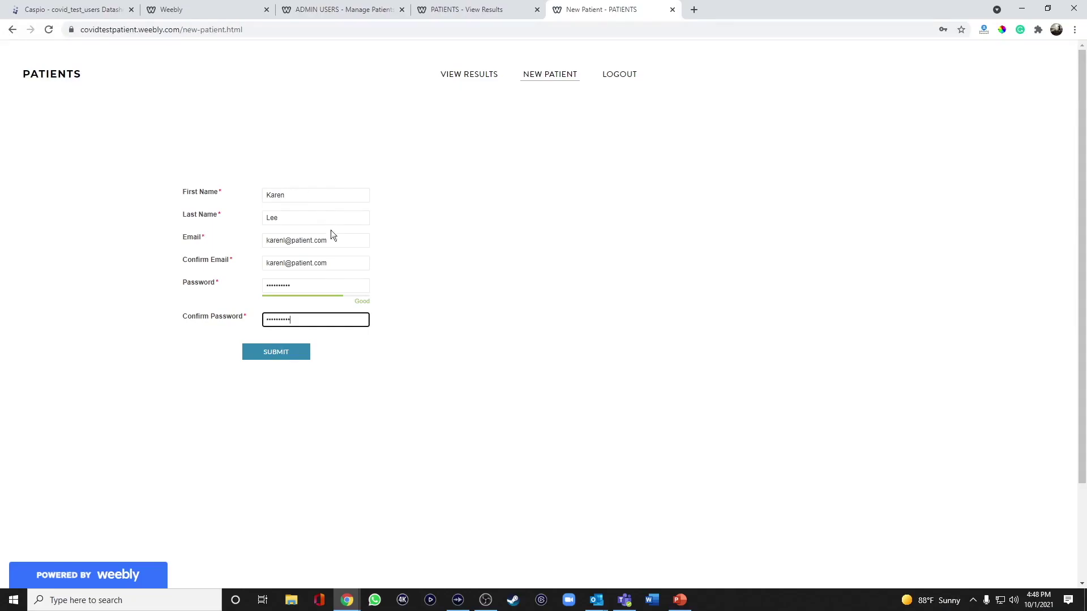
left_click(293, 354)
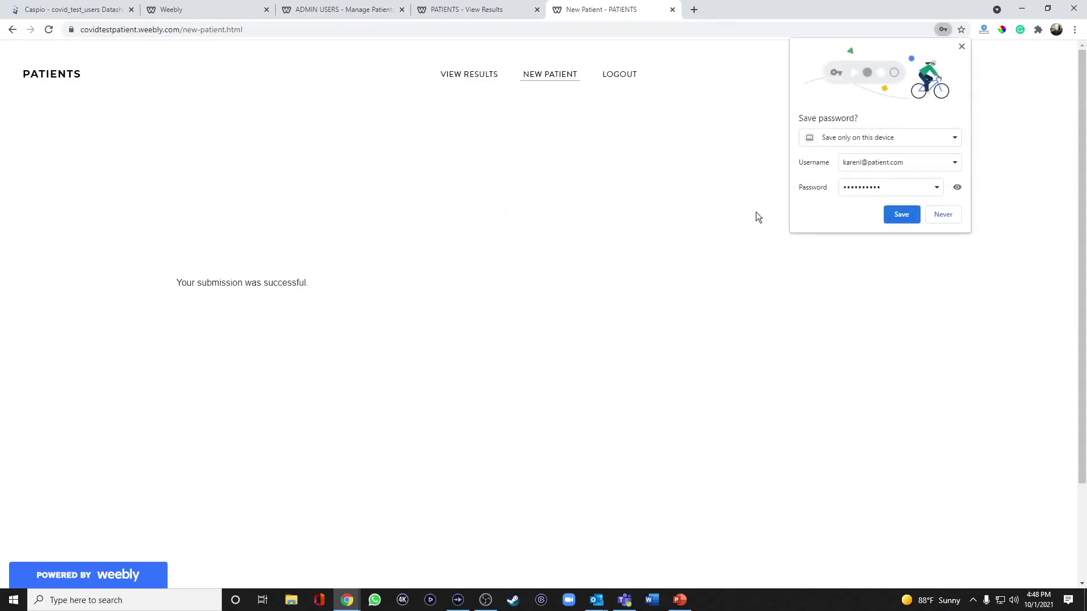
left_click(921, 216)
left_click(346, 12)
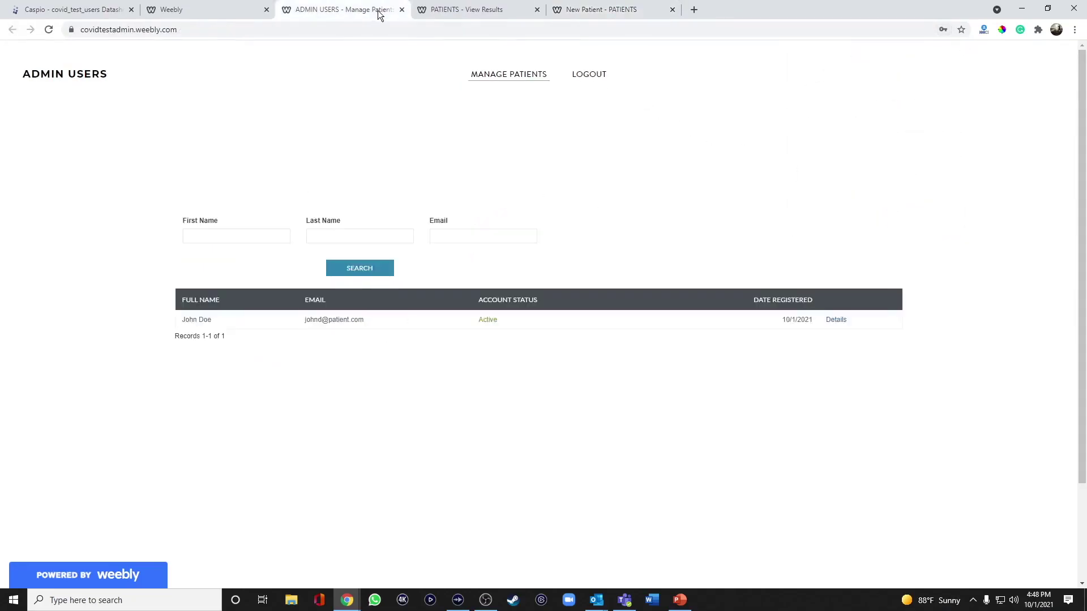
Rerun the patient search to list both patients, then check the editor's Pages list and the live address
left_click(382, 269)
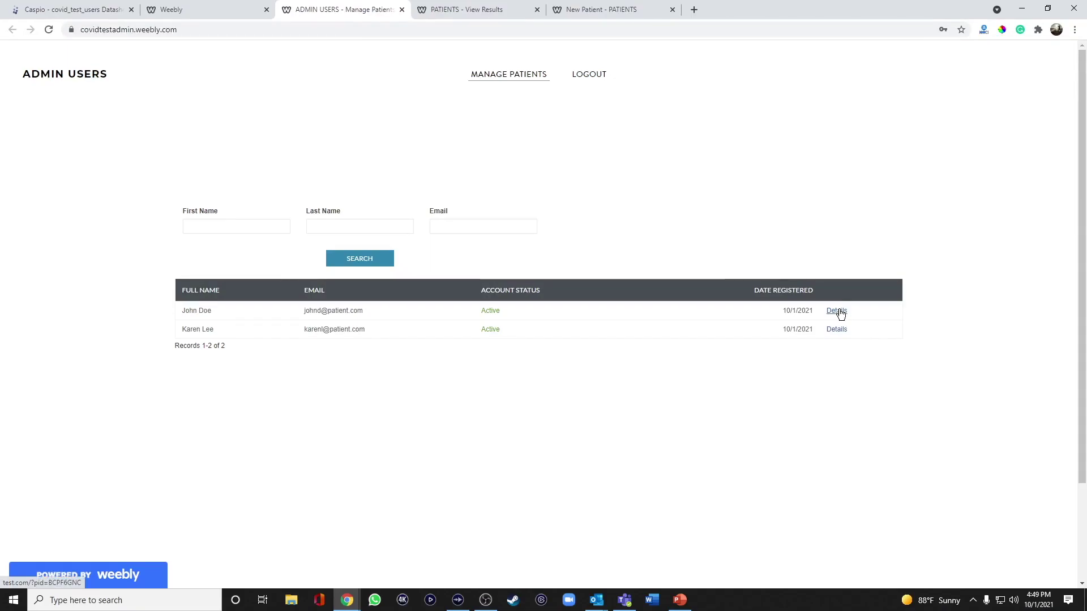
left_click(190, 12)
left_click(739, 154)
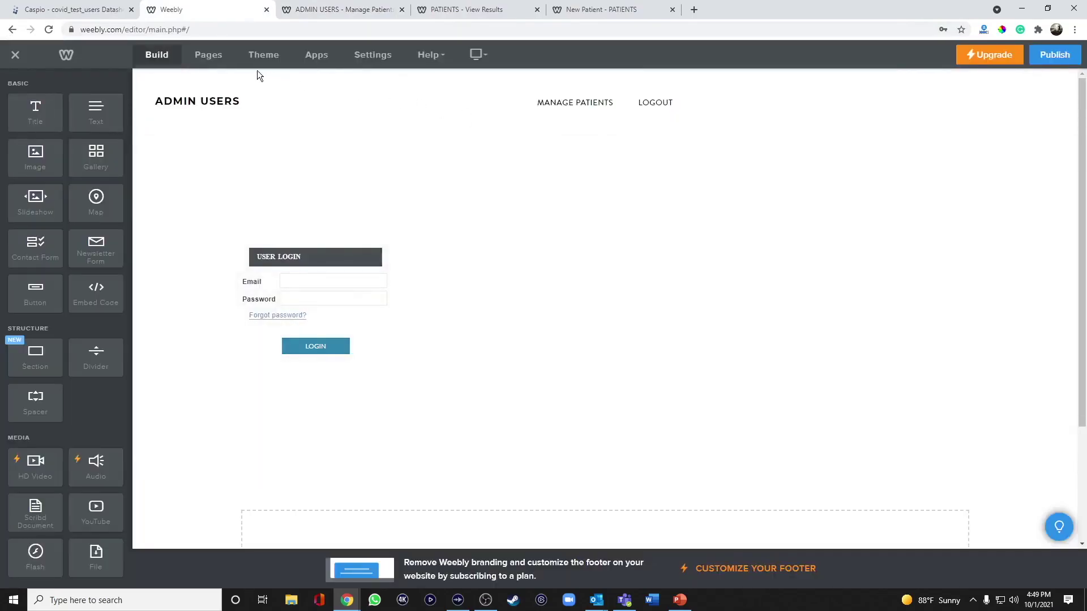
left_click(213, 61)
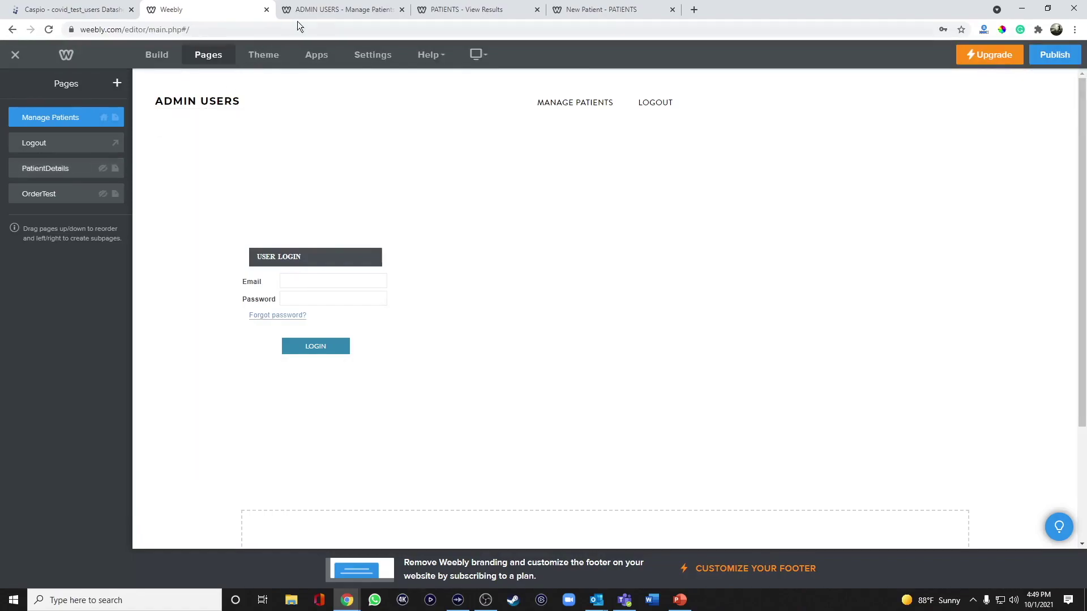
left_click(340, 9)
left_click(237, 32)
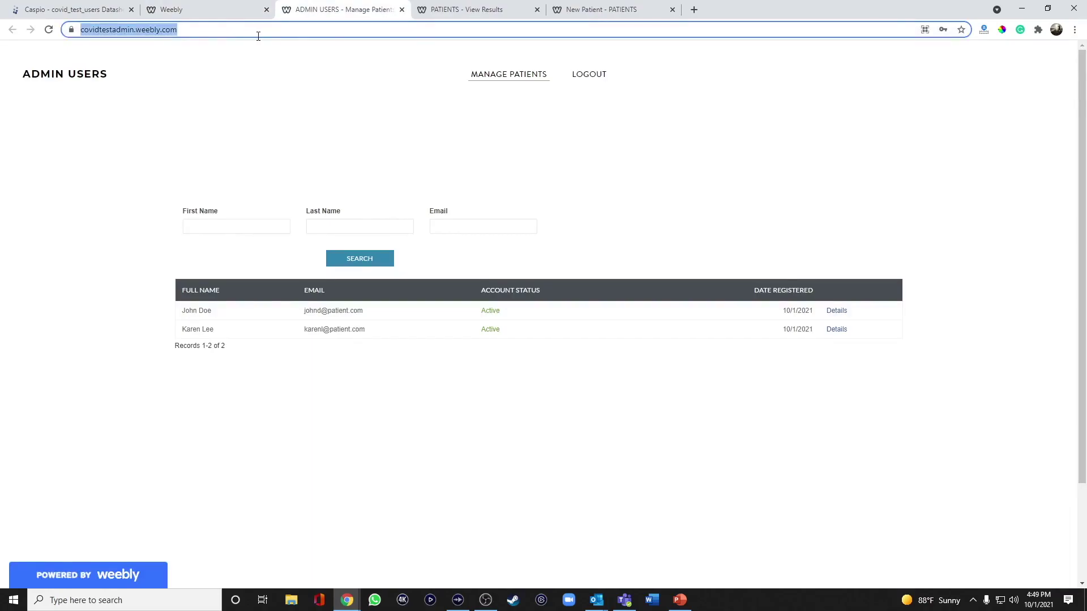
Open the View/Manage Patients DataPage and advance its wizard to the results page fields
left_click(80, 10)
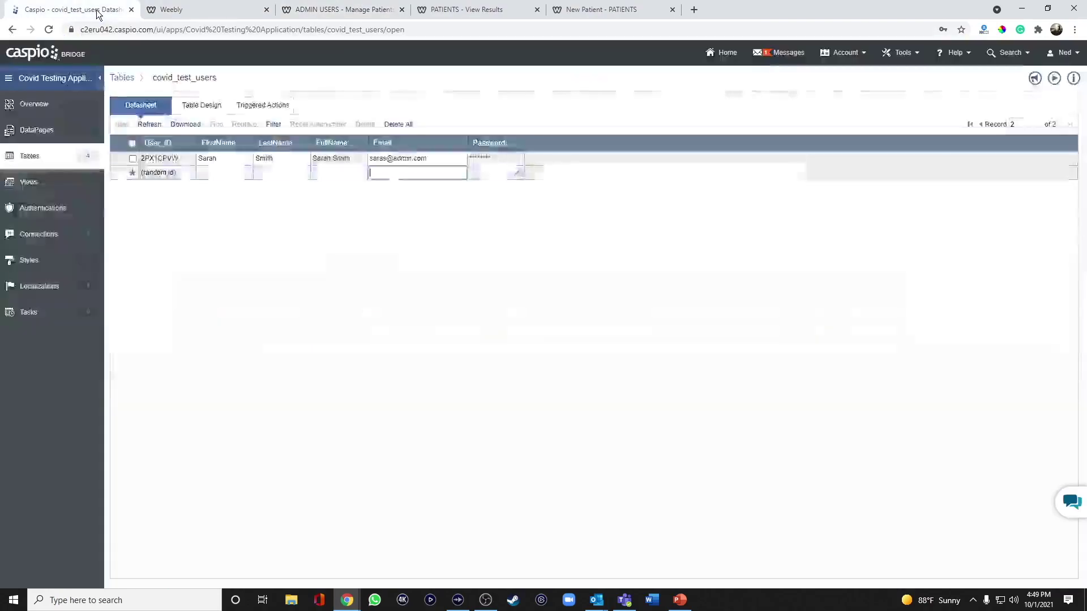
left_click(65, 131)
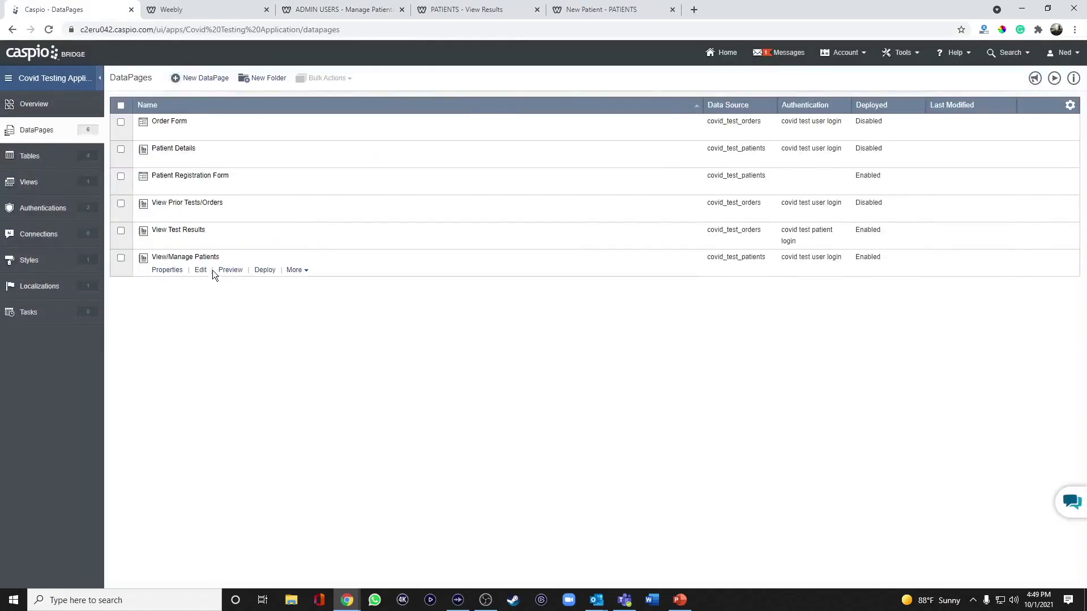
left_click(201, 270)
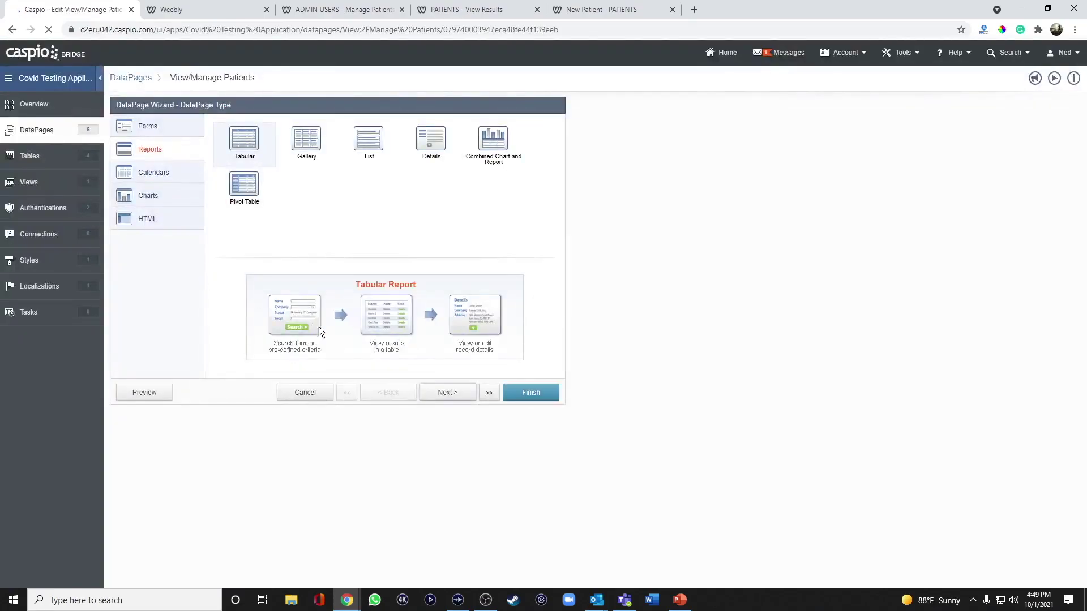
left_click(446, 393)
left_click(446, 394)
left_click(447, 394)
left_click(446, 396)
left_click(446, 396)
left_click(445, 397)
left_click(445, 396)
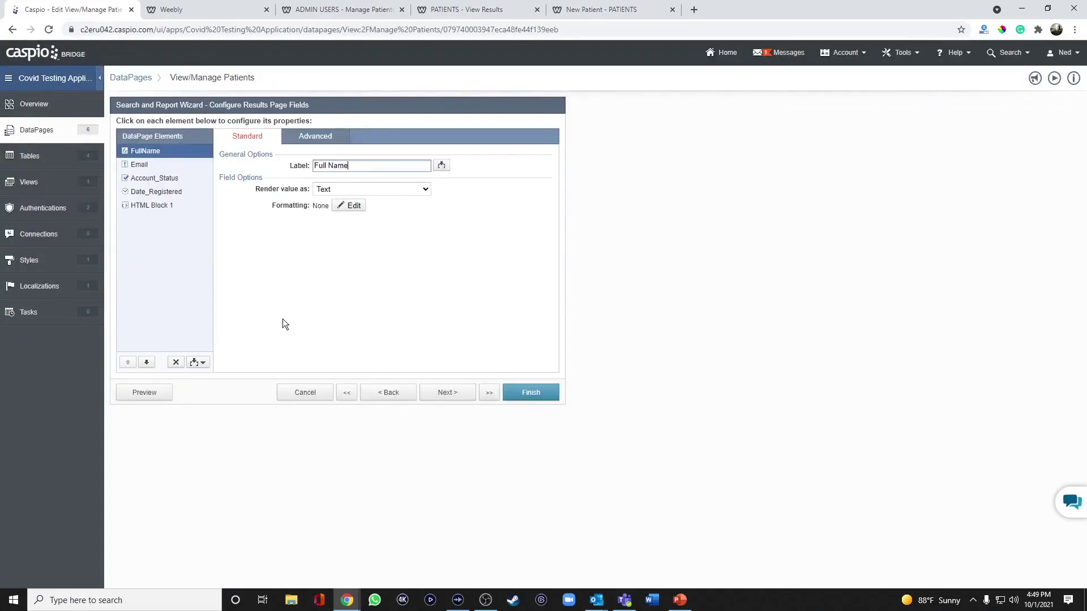
left_click(164, 210)
left_click_drag(268, 234, 230, 234)
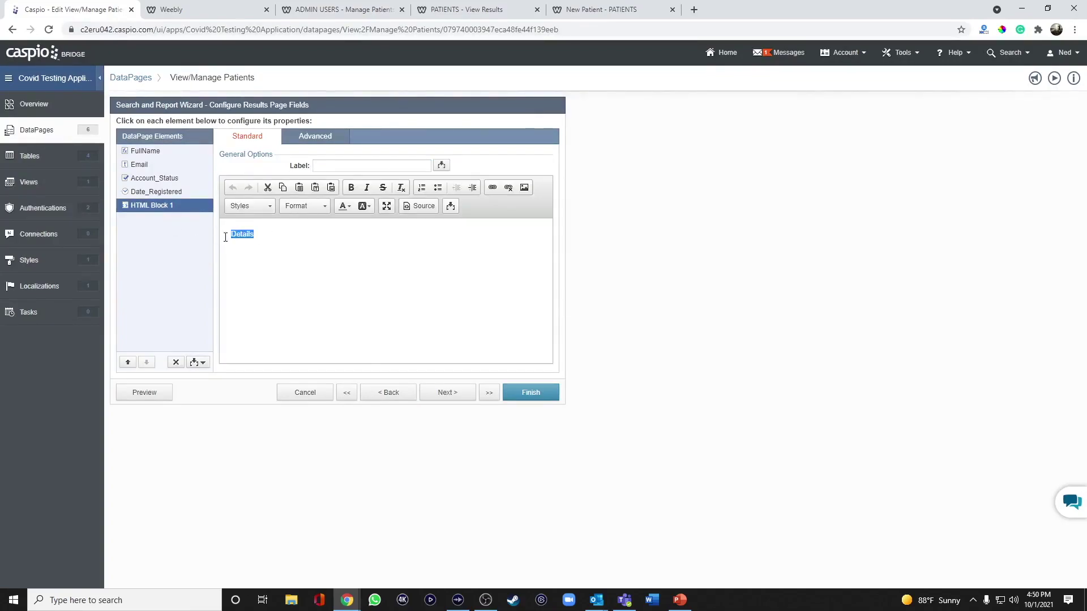
left_click(492, 187)
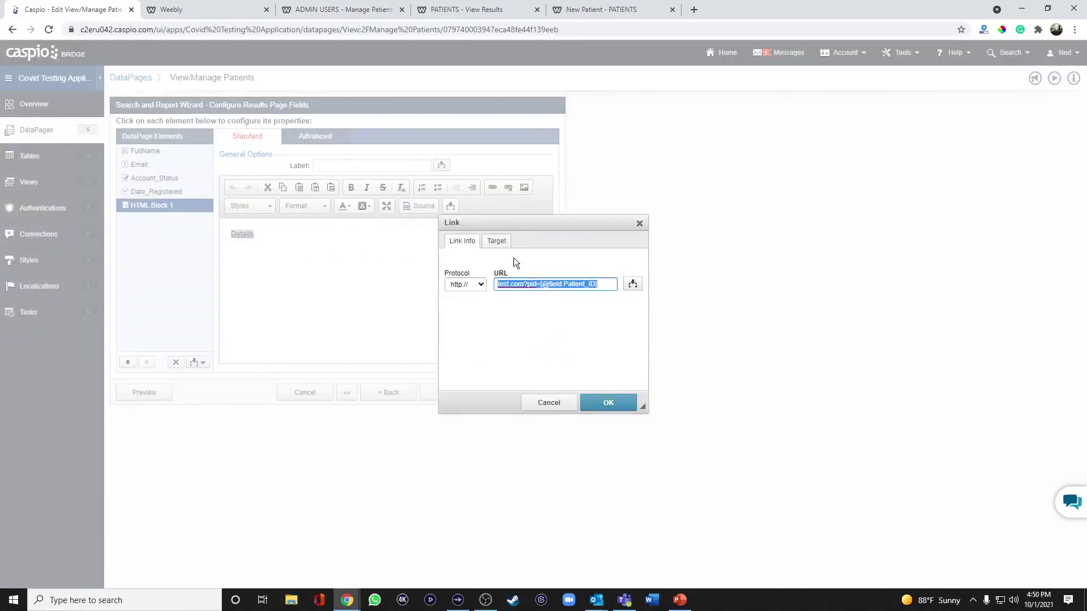
left_click(517, 284)
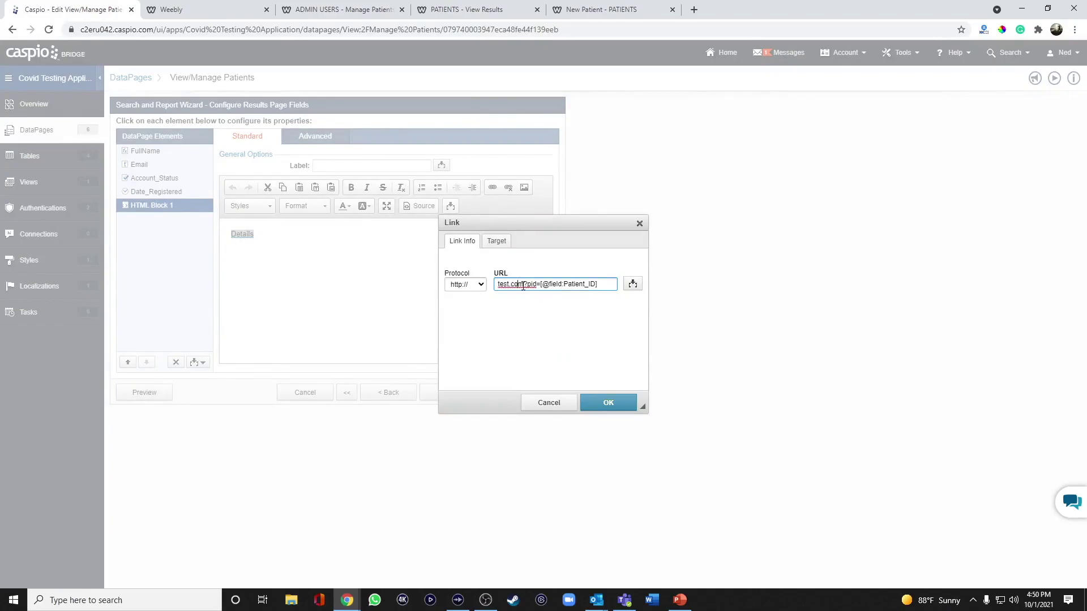
left_click_drag(523, 286, 465, 273)
type("covidtestadmin.weebly.com/")
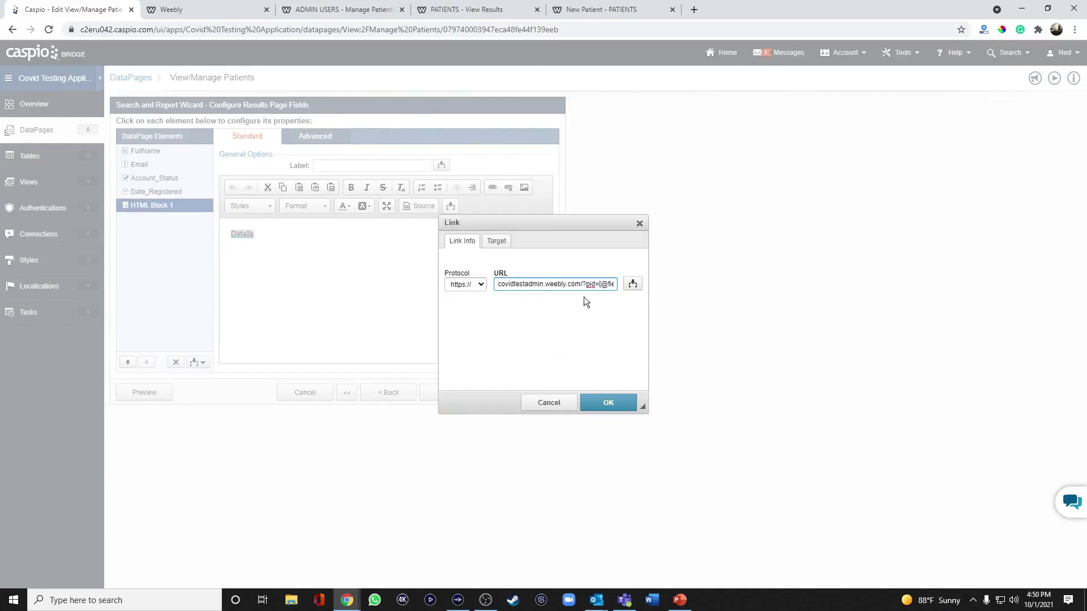
left_click(582, 284)
type("PatientDetails.html")
key("Right")
key("Right")
key("Right")
key("Right")
key("Right")
key("Right")
key("Right")
key("Right")
left_click(608, 402)
left_click(530, 393)
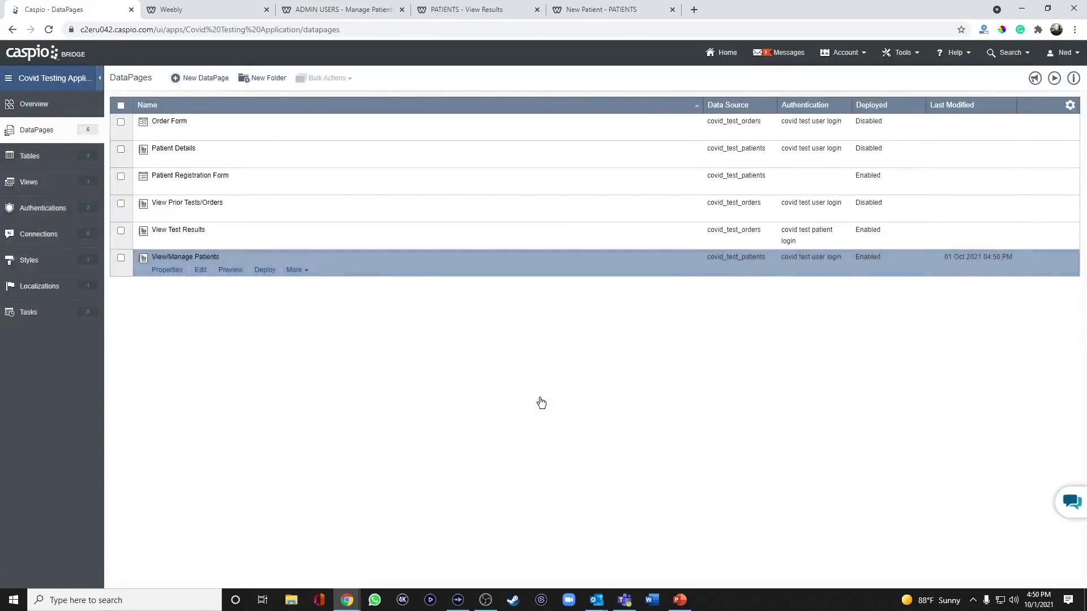
Reload the admin site and open the first patient's Details page, which is still empty
left_click(345, 10)
left_click(49, 29)
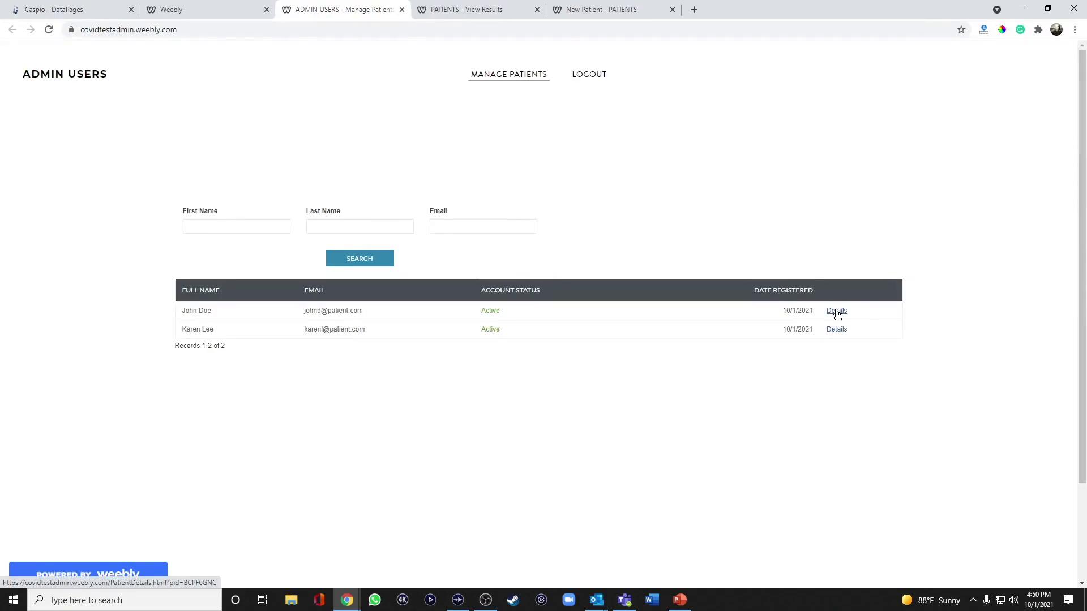
left_click(838, 315)
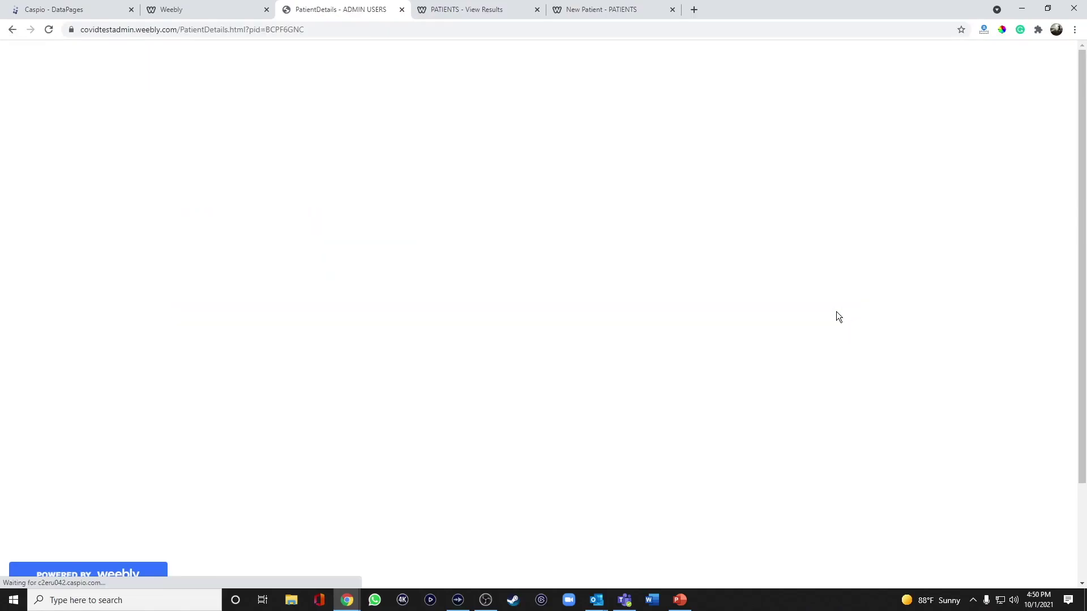
double_click(266, 31)
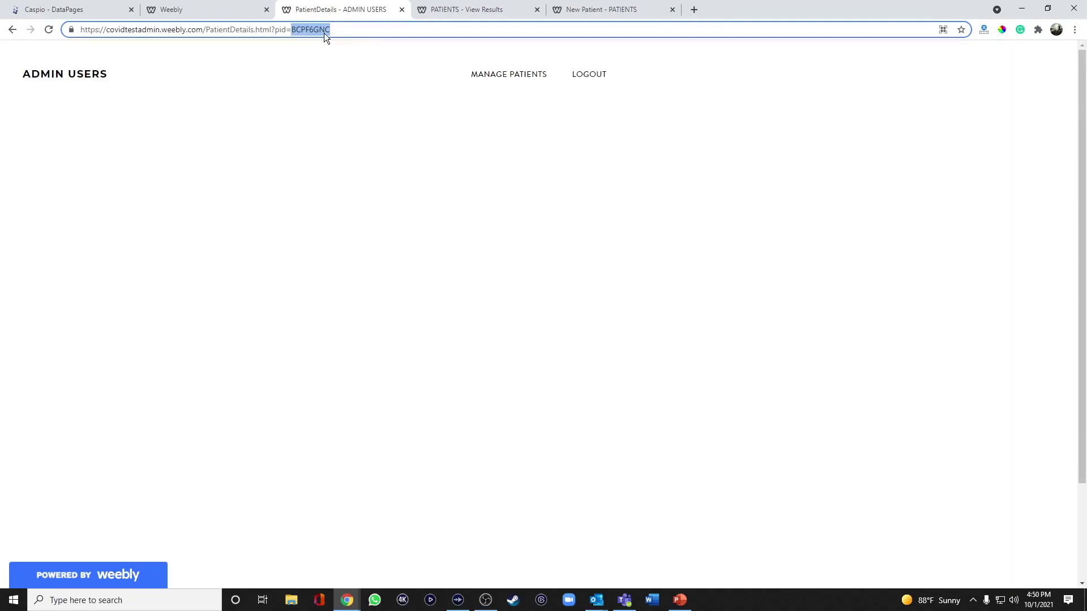
Enable deployment of the Patient Details DataPage, copy its embed code, and go back to Weebly
left_click(81, 13)
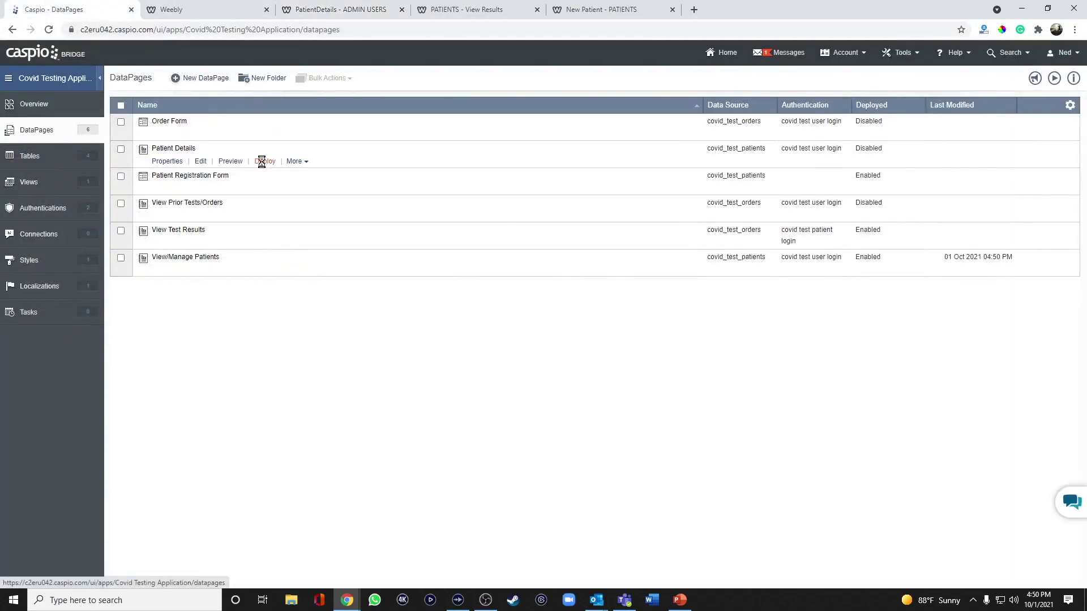
left_click(262, 161)
left_click(488, 196)
left_click(458, 309)
key("ctrl+c")
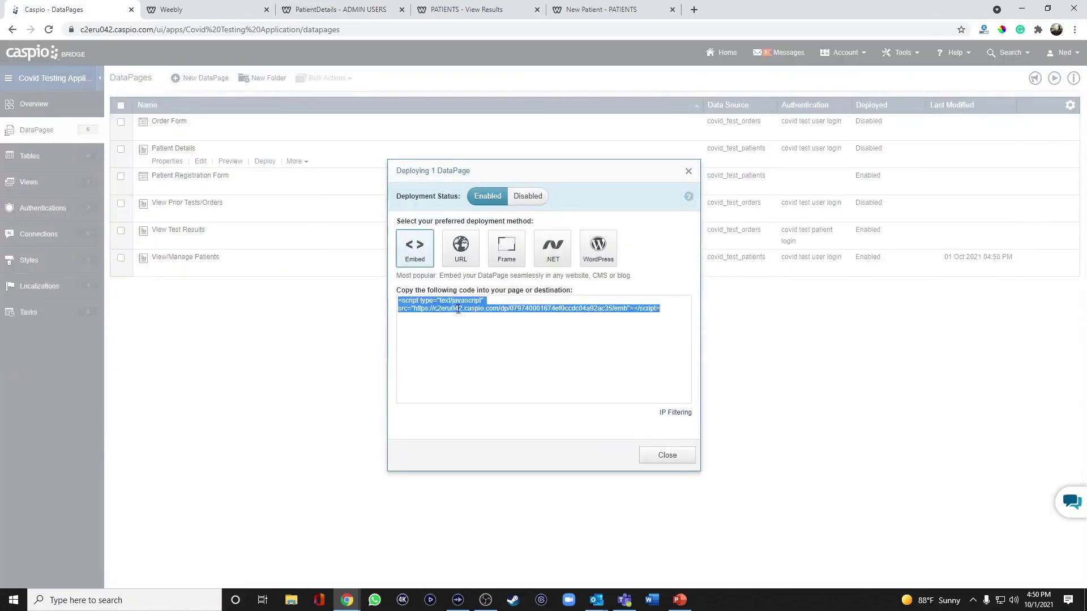
left_click(651, 455)
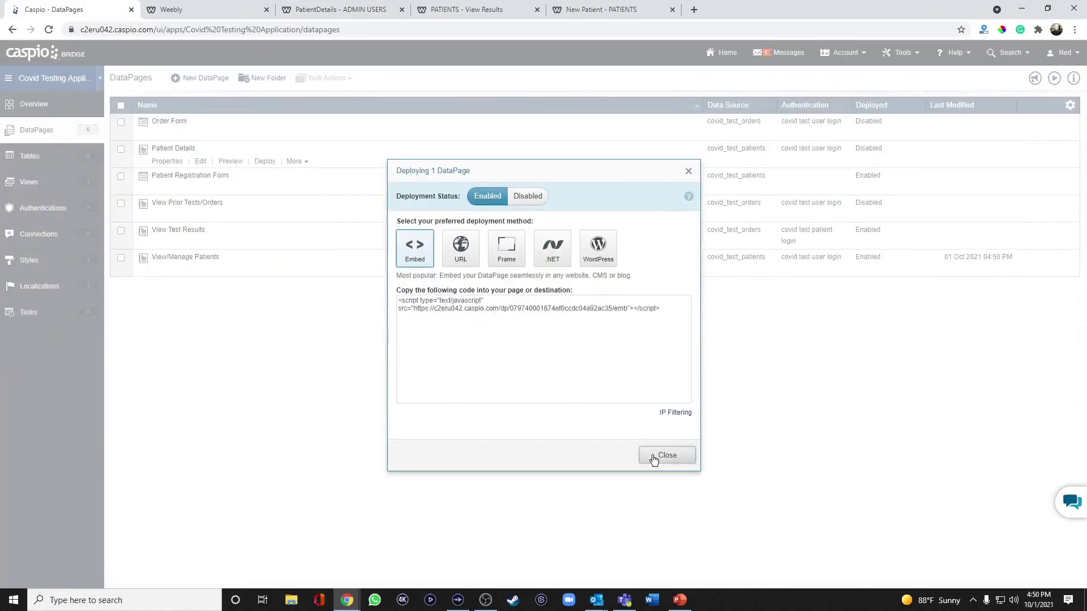
left_click(230, 15)
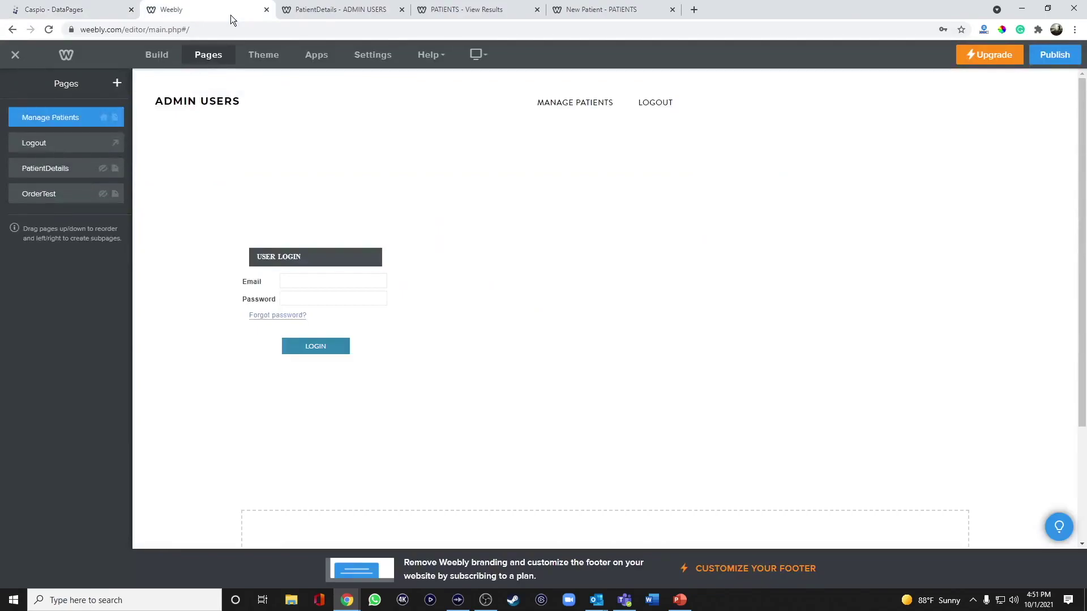
Drop an Embed Code element onto the PatientDetails page and delete the extra one
left_click(59, 170)
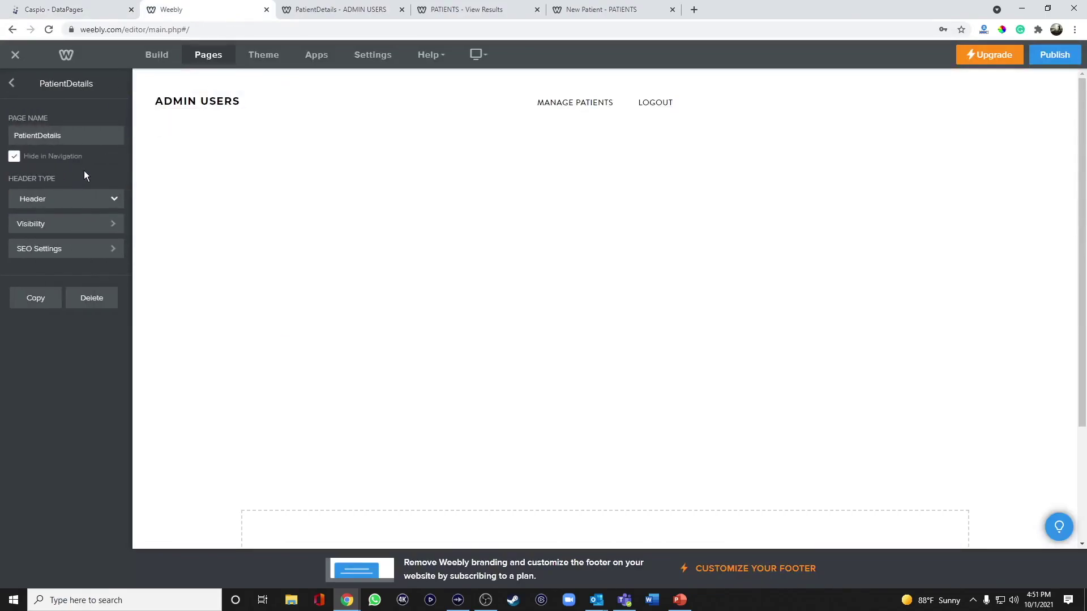
left_click(154, 59)
left_click_drag(96, 291, 566, 311)
left_click(968, 270)
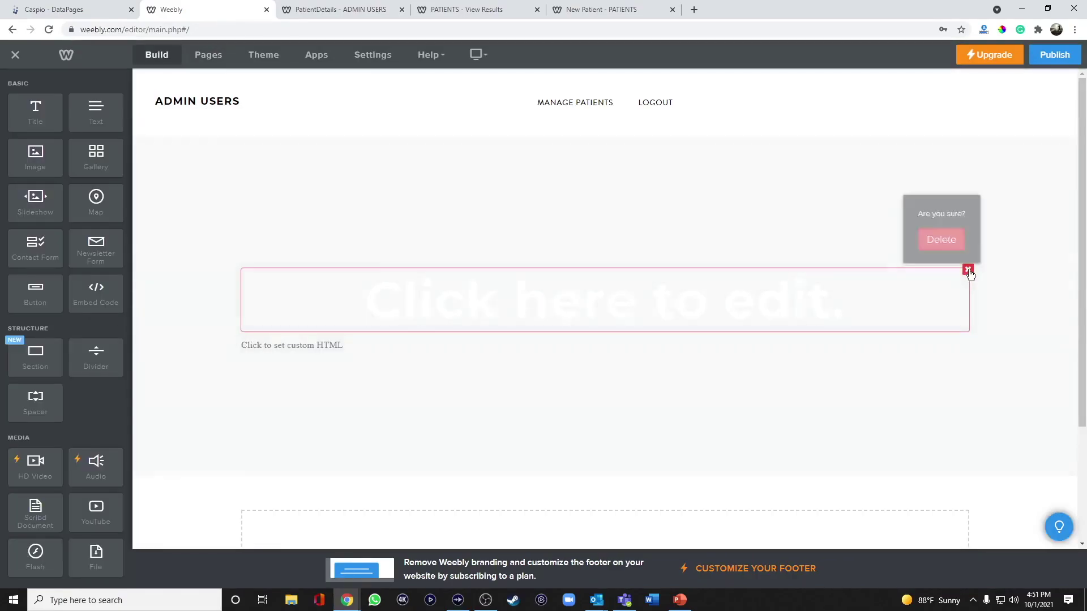
left_click(941, 241)
Paste the Patient Details embed script into the element's custom HTML and publish
left_click(503, 306)
left_click(575, 366)
key("ctrl+v")
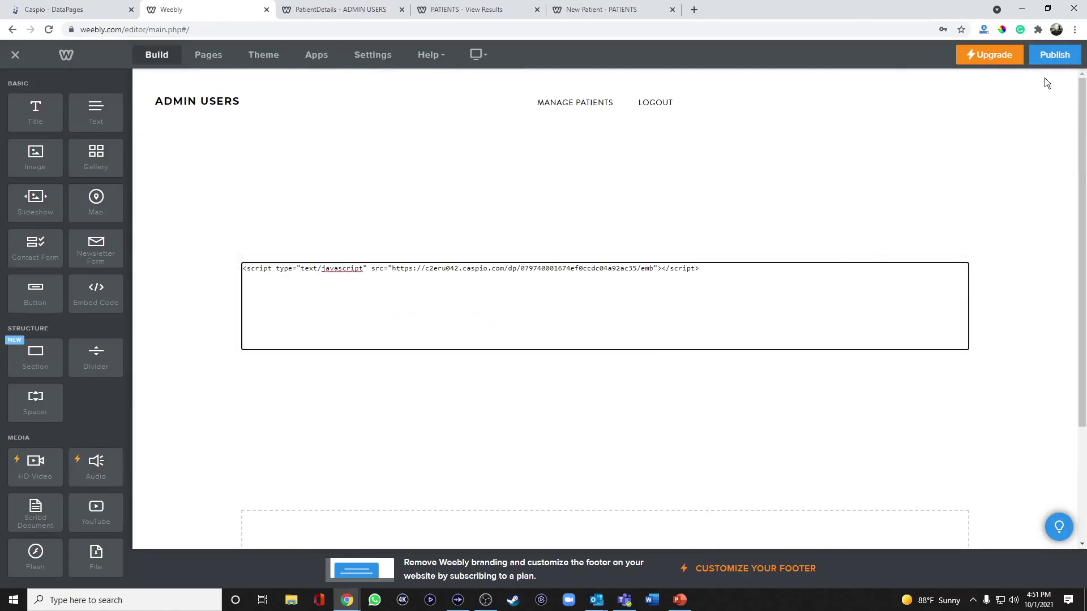
left_click(1053, 55)
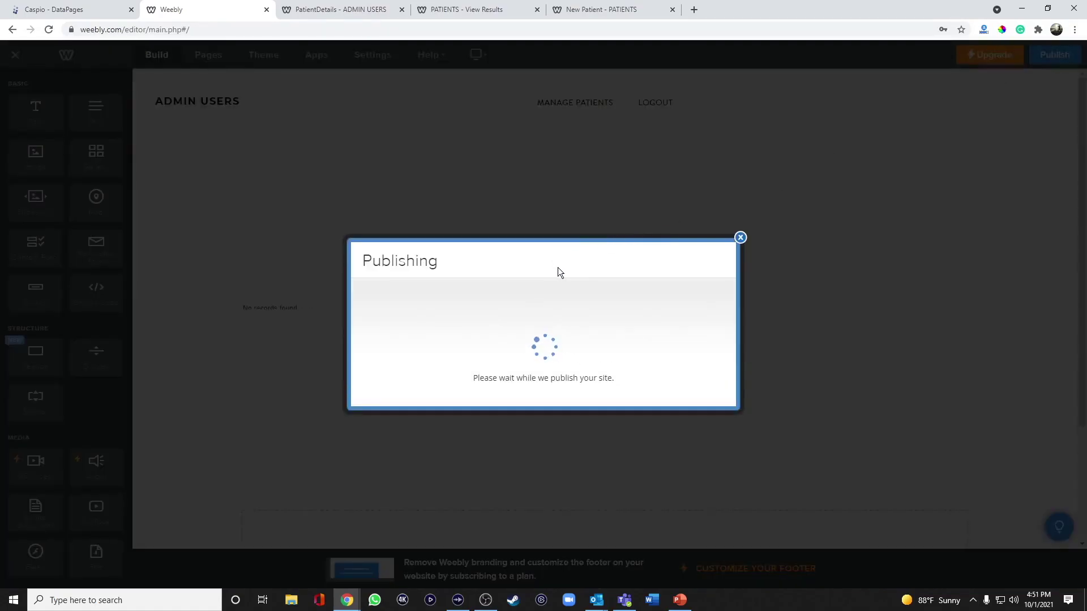
On the live site, open the first patient's Details page, confirm the editable record appears, and return to Caspio
left_click(566, 216)
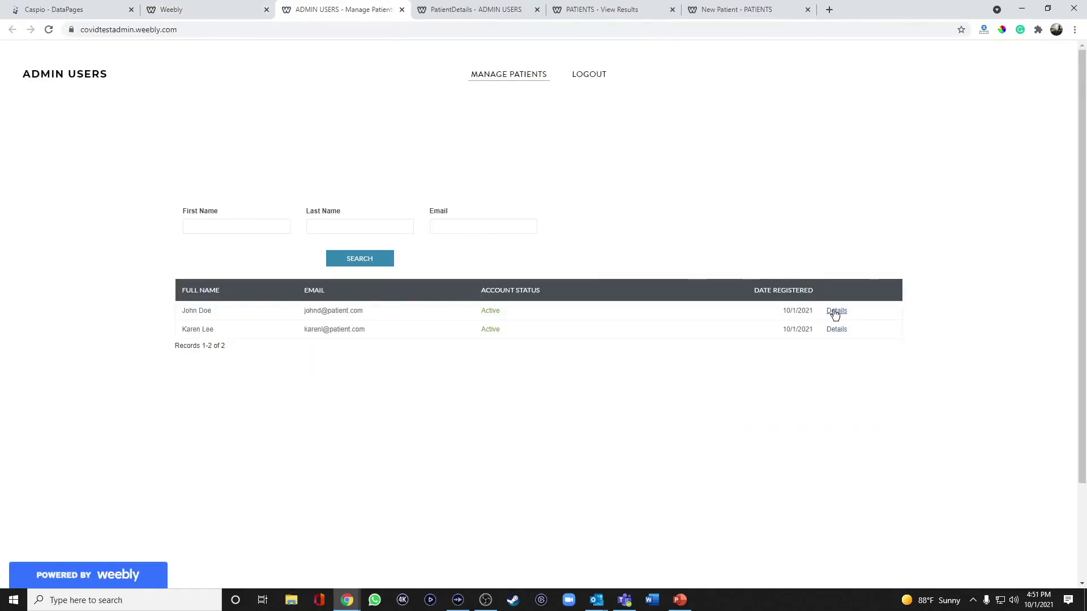
left_click(836, 312)
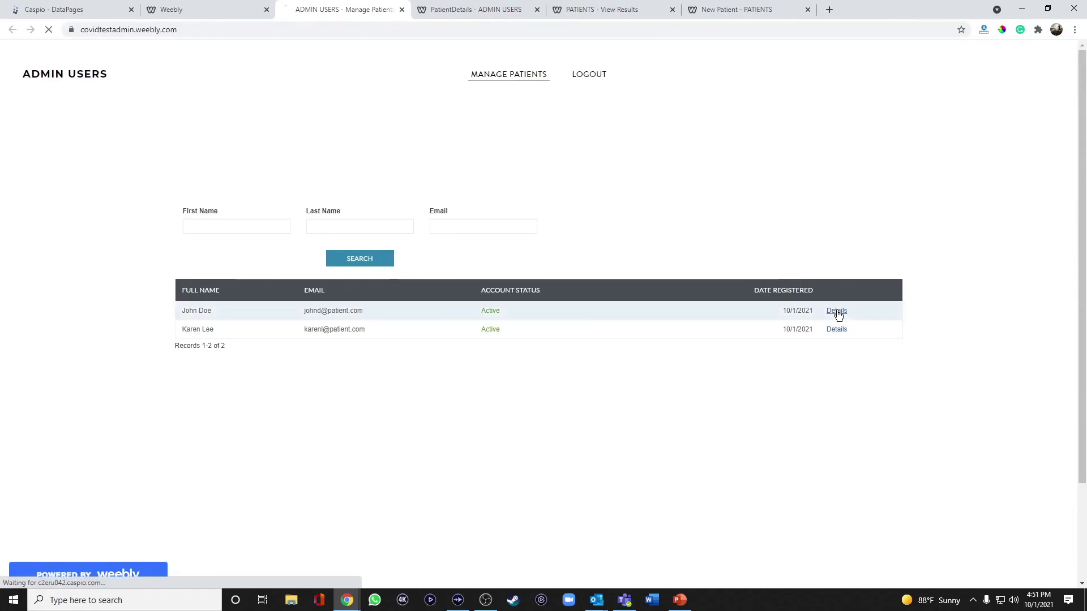
left_click_drag(262, 32, 334, 32)
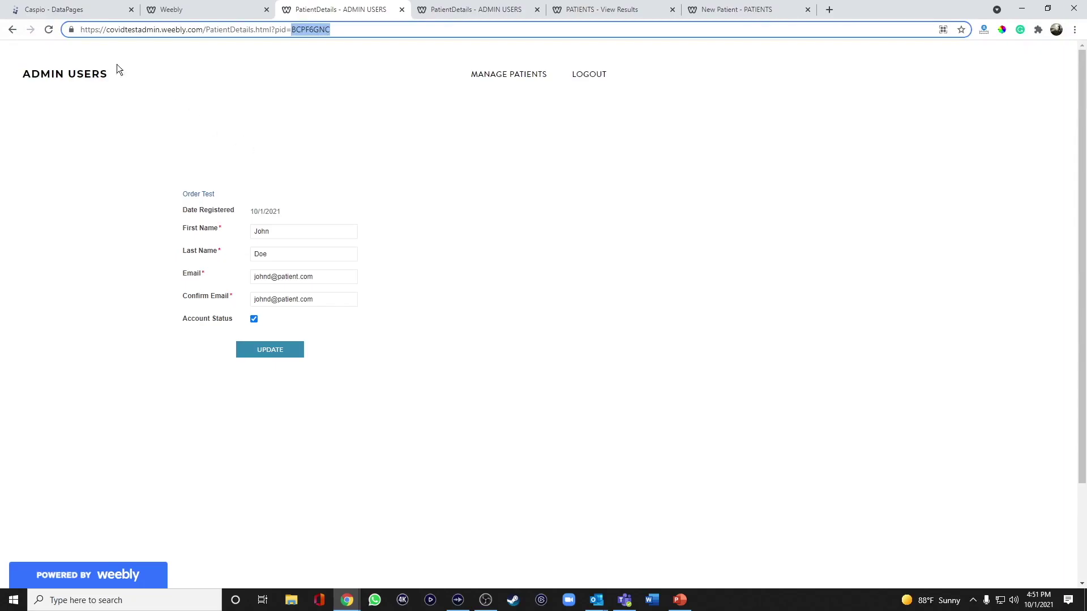
left_click(66, 10)
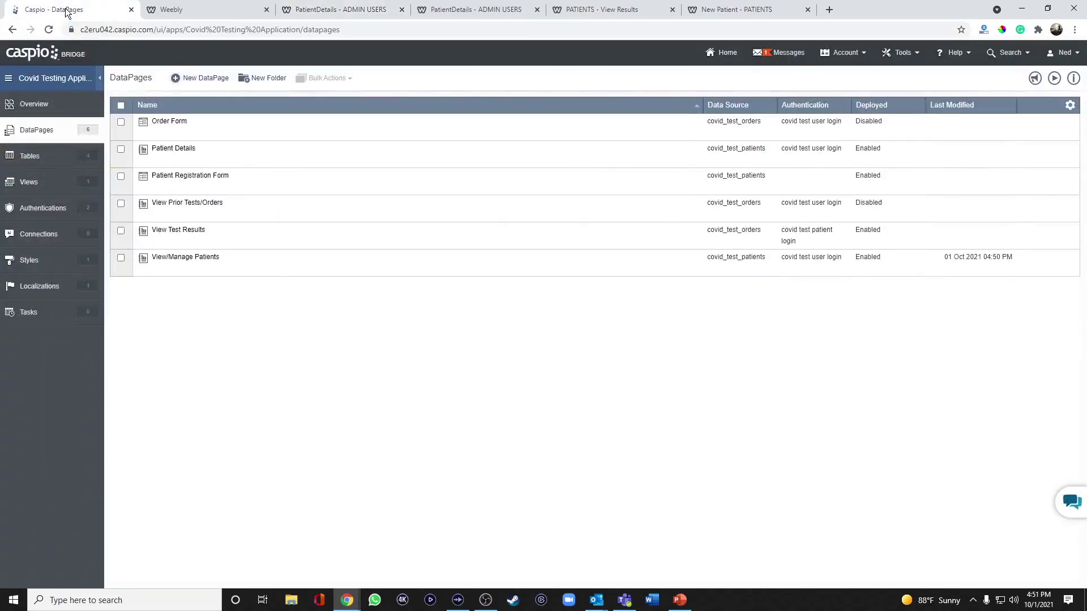
Set View Prior Tests/Orders deployment to Enabled, copy its embed code, and return to the Weebly editor
mouse_move(199, 212)
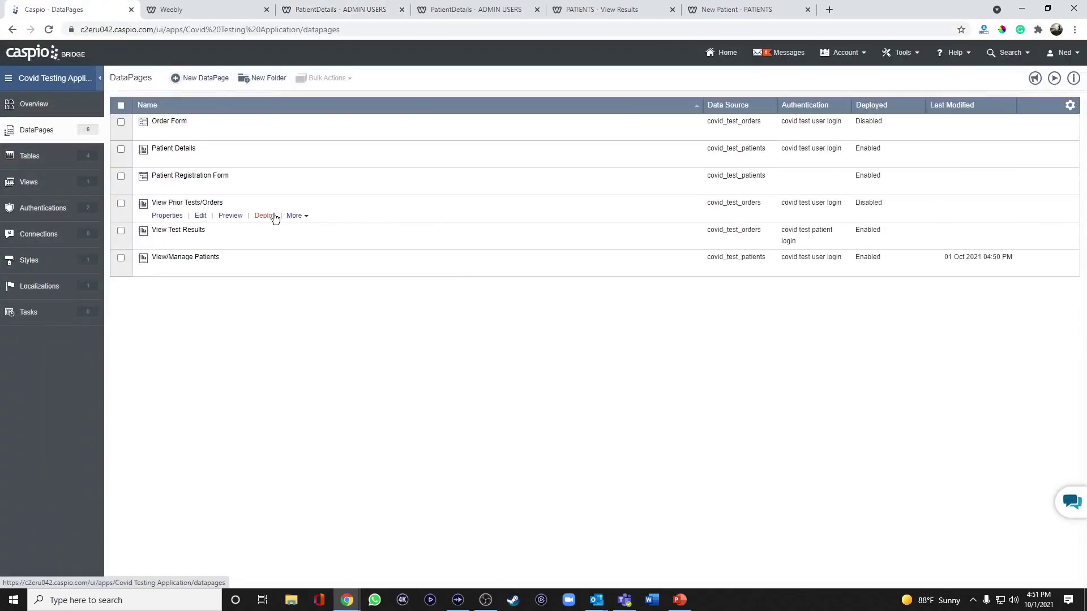
left_click(273, 216)
left_click(488, 195)
left_click(459, 316)
key("ctrl+c")
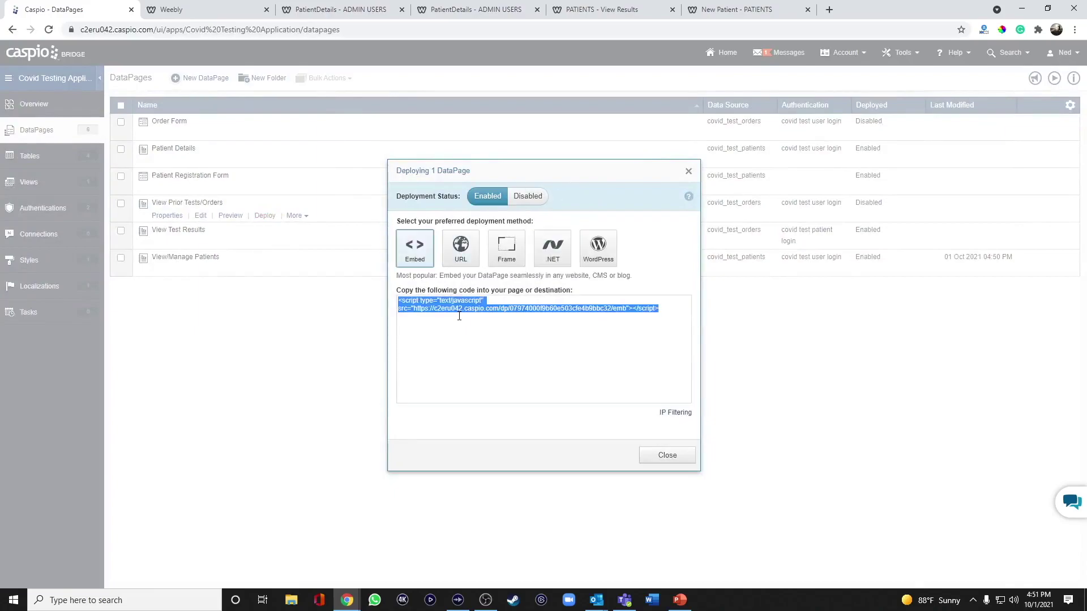
left_click(665, 455)
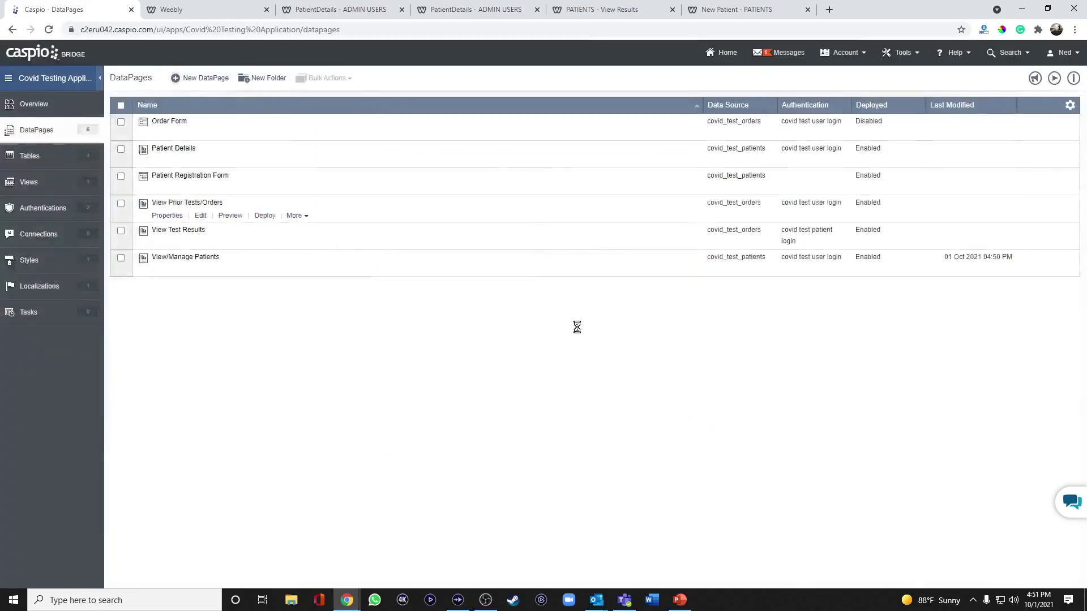
left_click(218, 16)
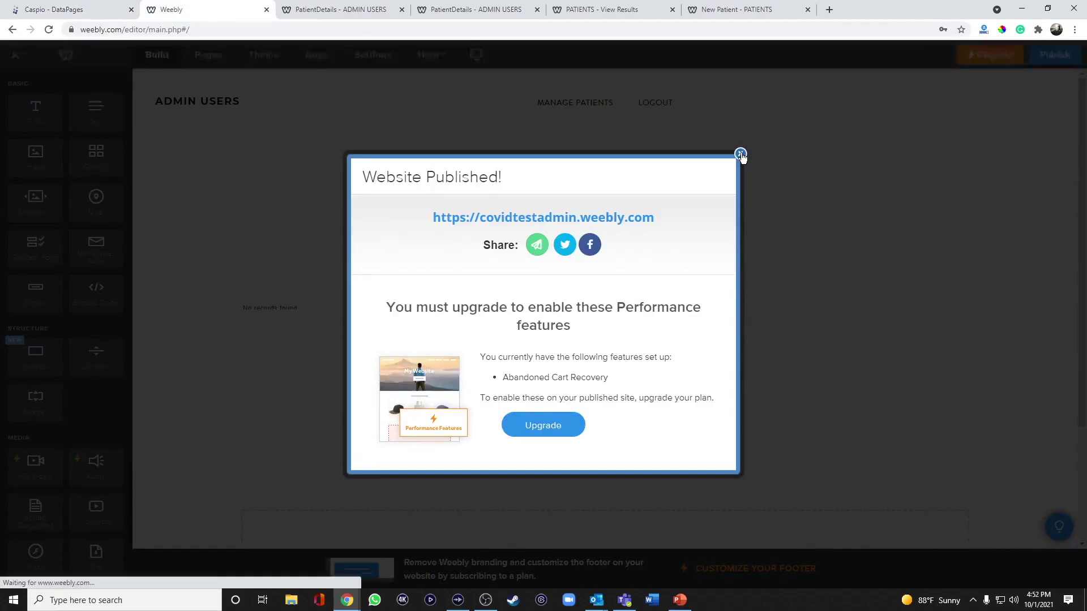
Paste the View Prior Tests/Orders script on a new line below the Patient Details script and republish
left_click(740, 153)
left_click(540, 311)
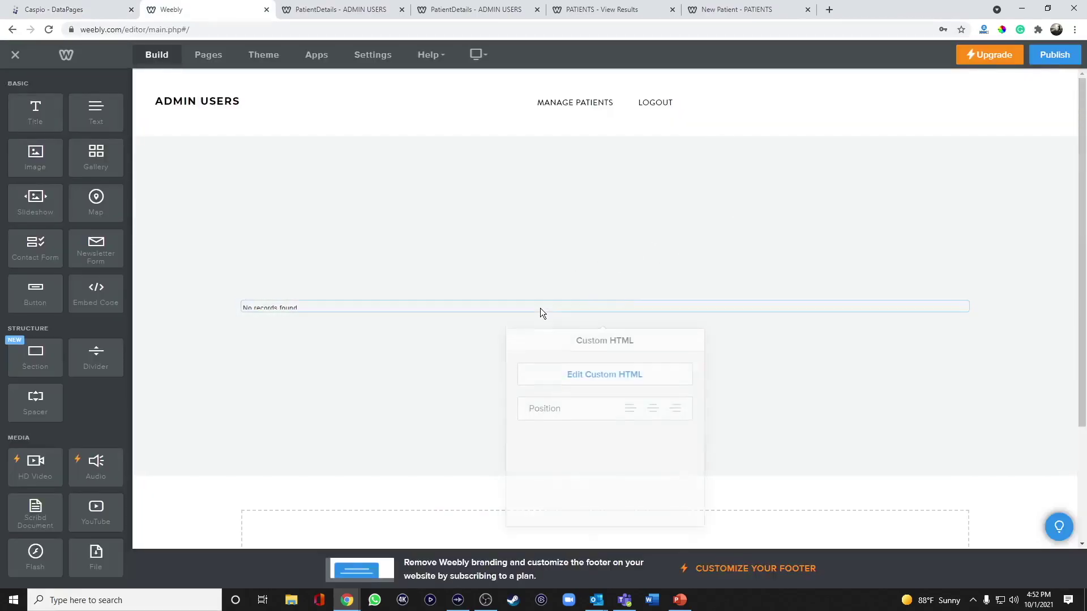
left_click(606, 365)
left_click(716, 269)
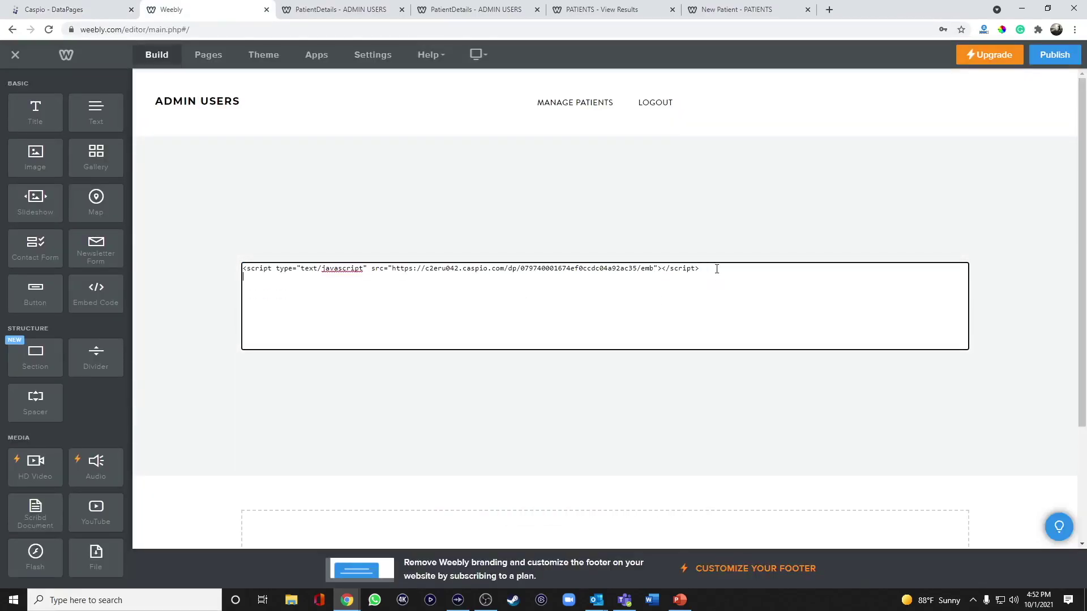
key("Return")
key("ctrl+v")
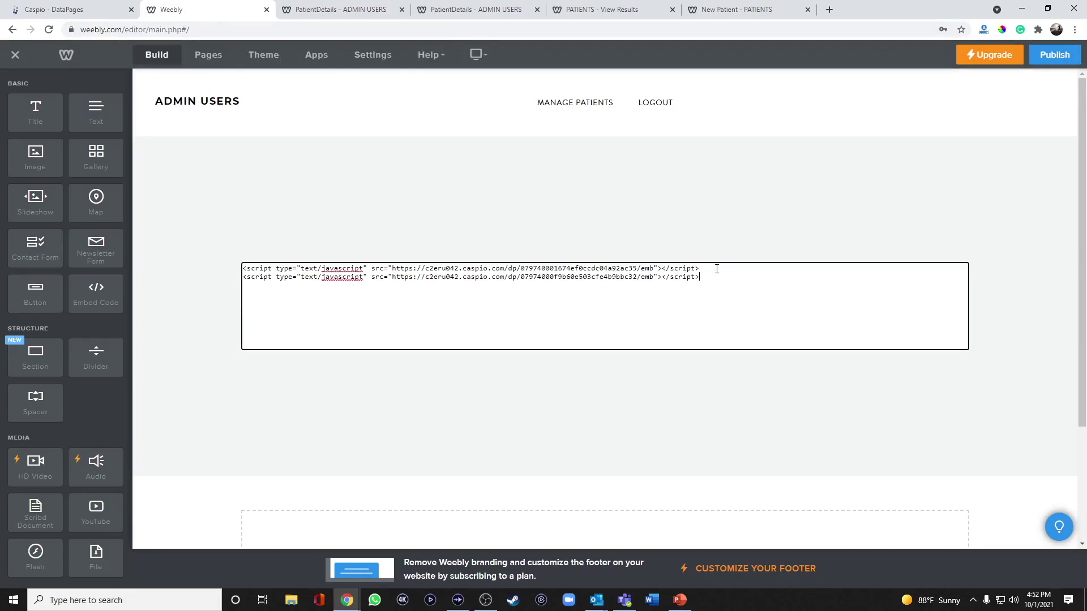
left_click(750, 253)
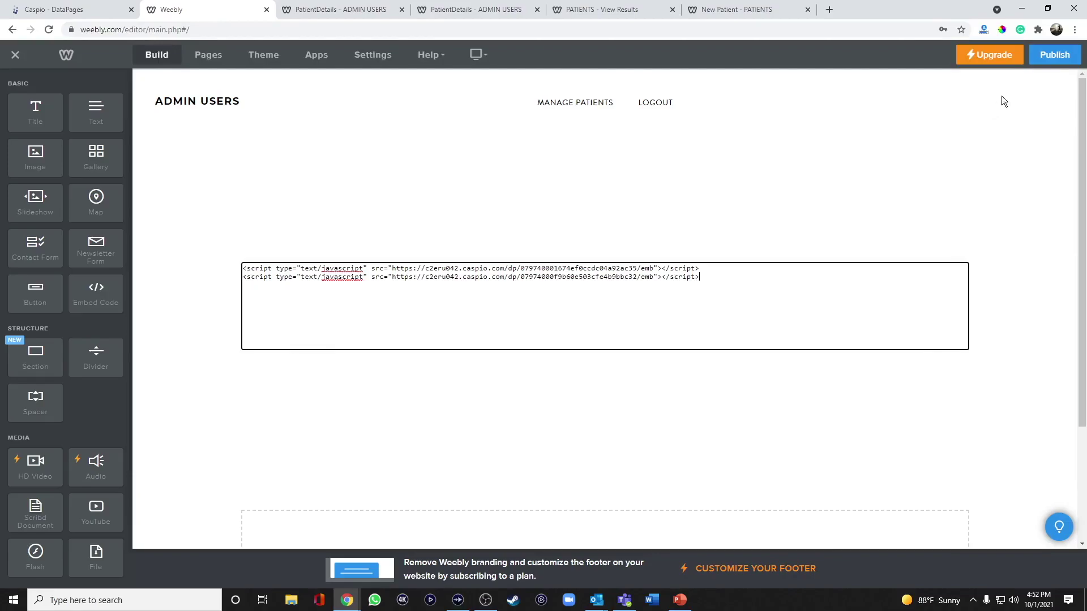
left_click(1040, 66)
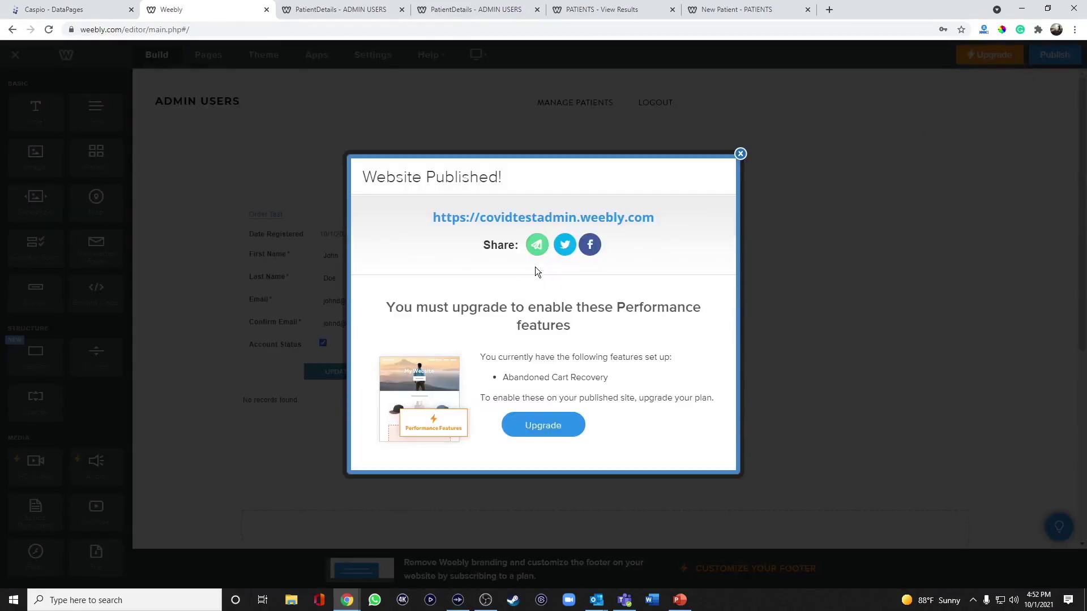
Open the first patient's live Details page, confirm 'No records found.' under the form, and return to the editor
left_click(552, 220)
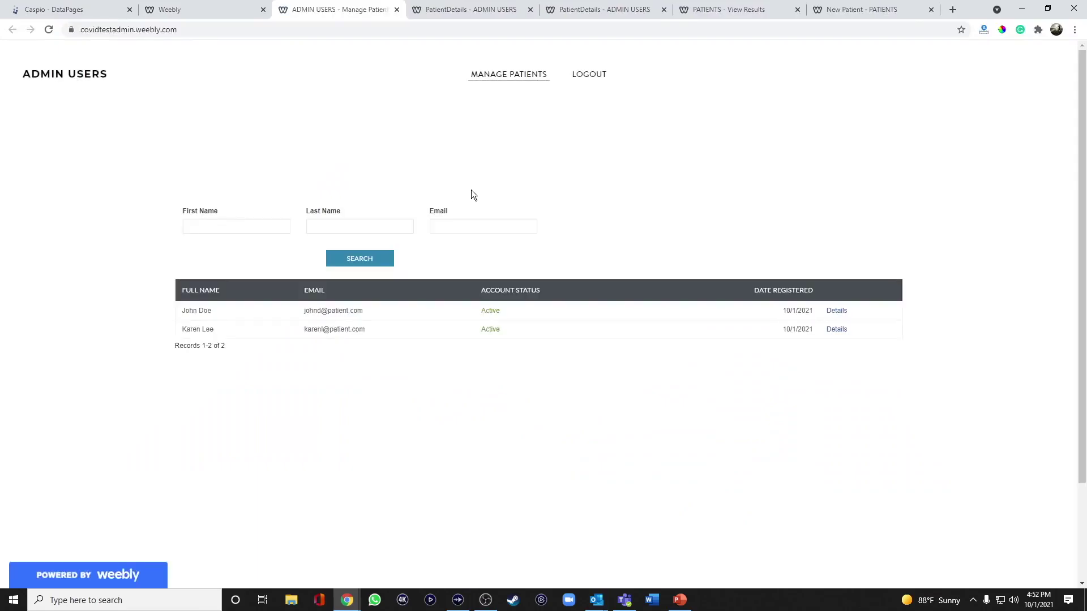
left_click(837, 310)
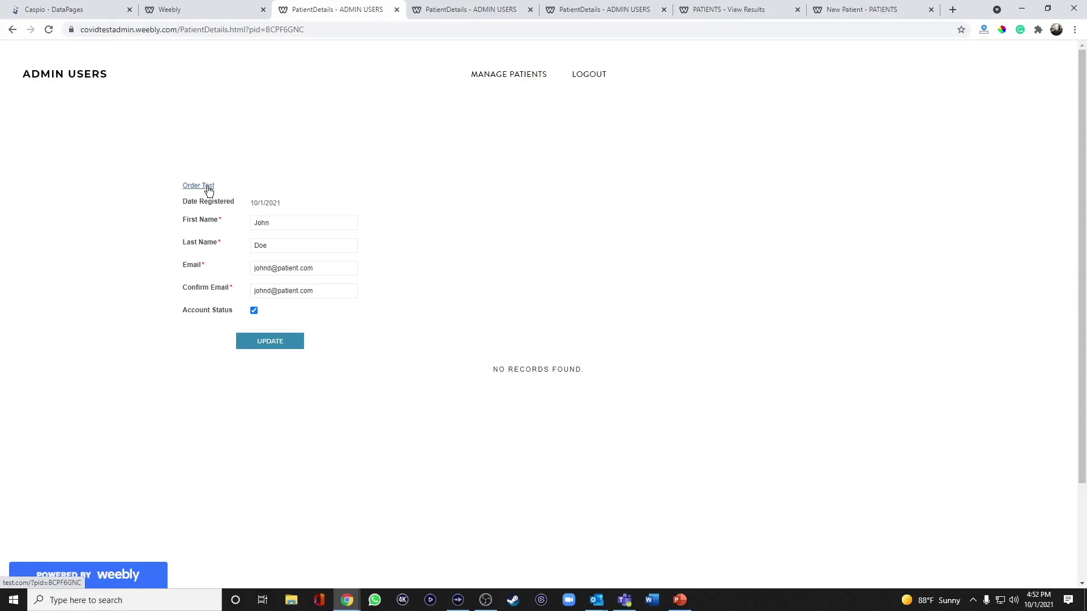
left_click(220, 10)
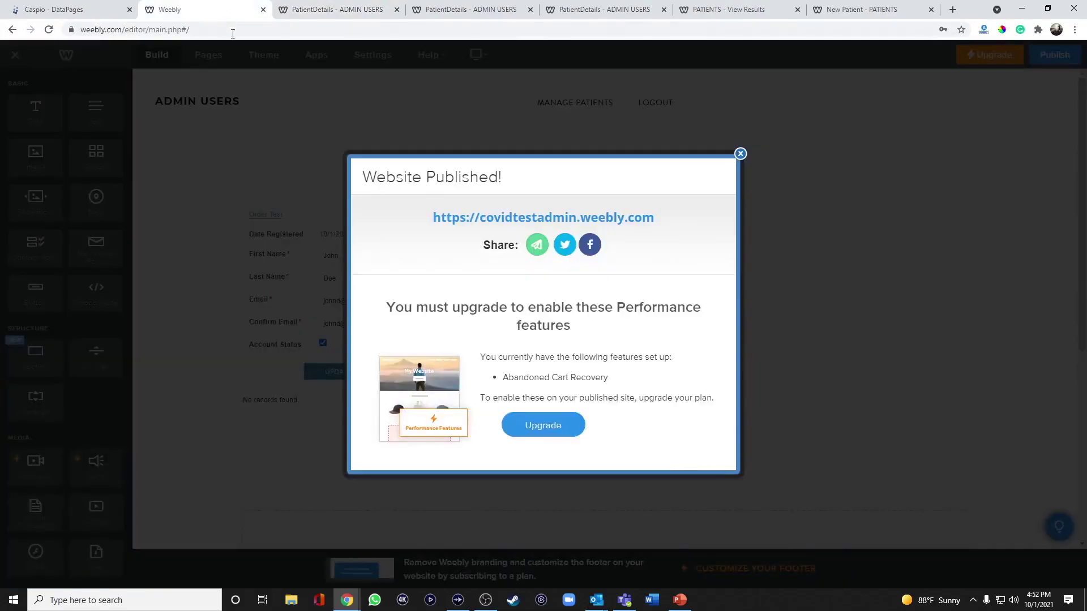
left_click(740, 153)
left_click(208, 55)
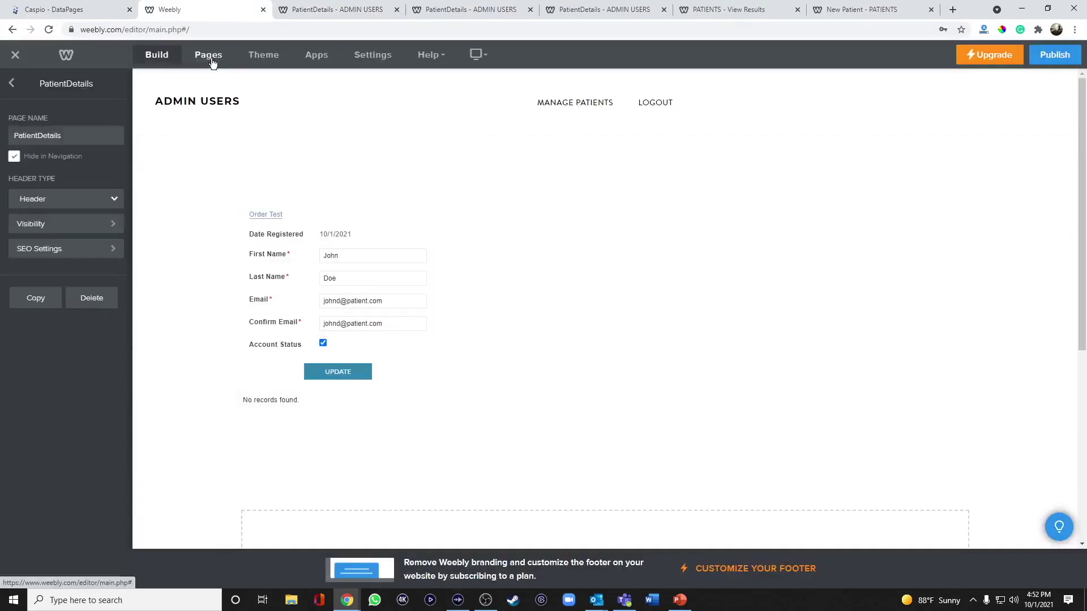
left_click(11, 83)
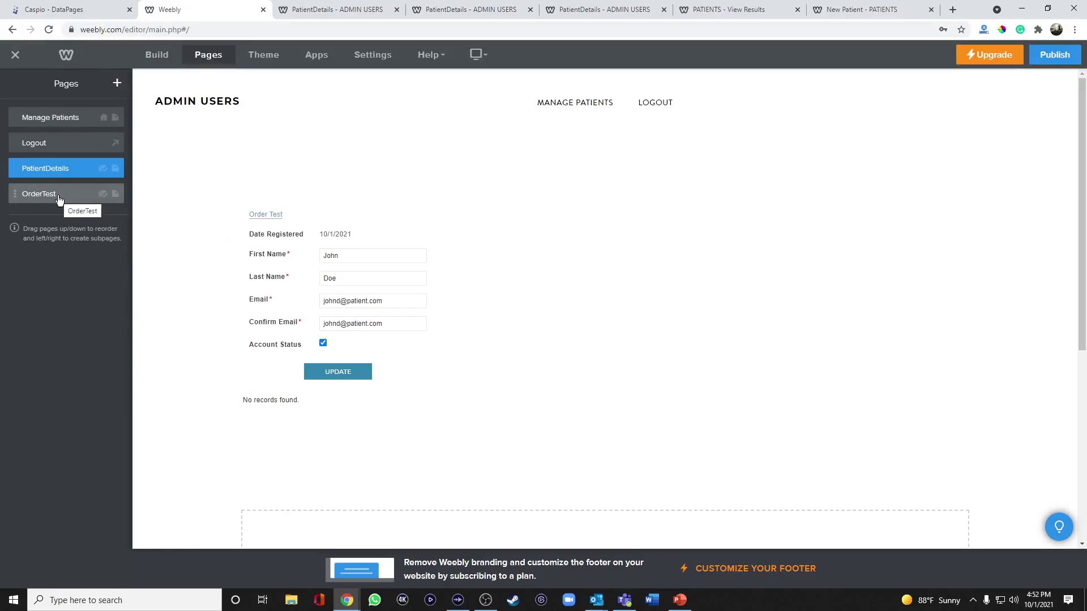
left_click(348, 9)
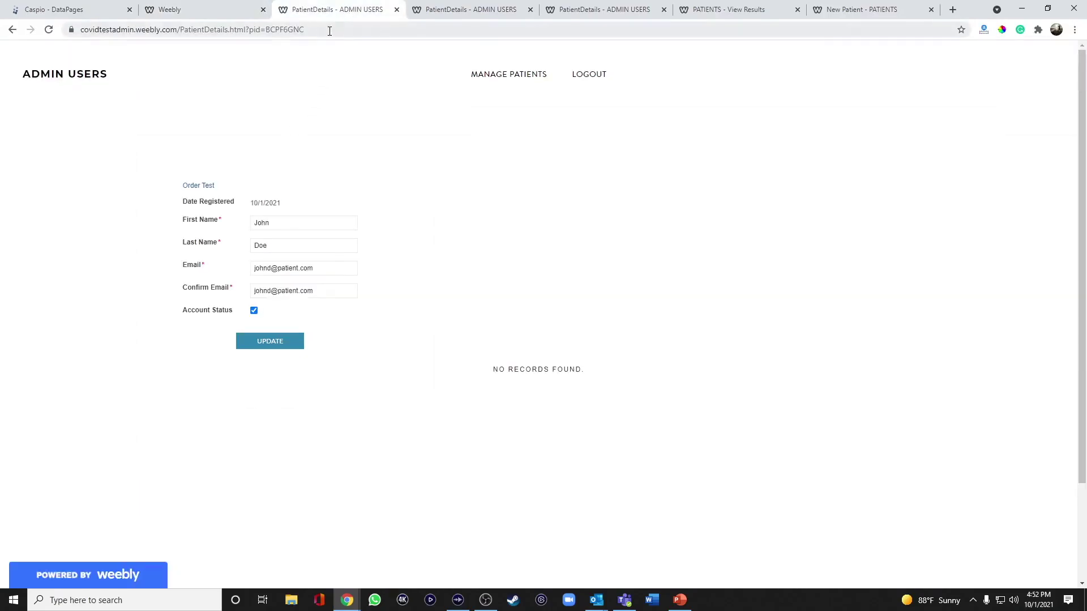
left_click_drag(177, 33, 80, 32)
key("ctrl+c")
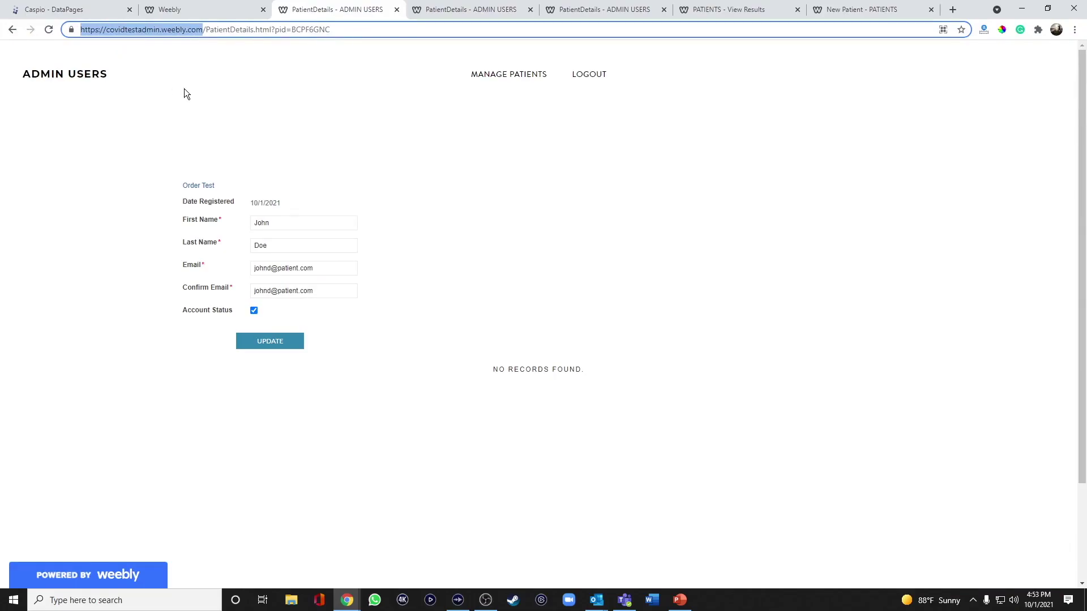
left_click(91, 11)
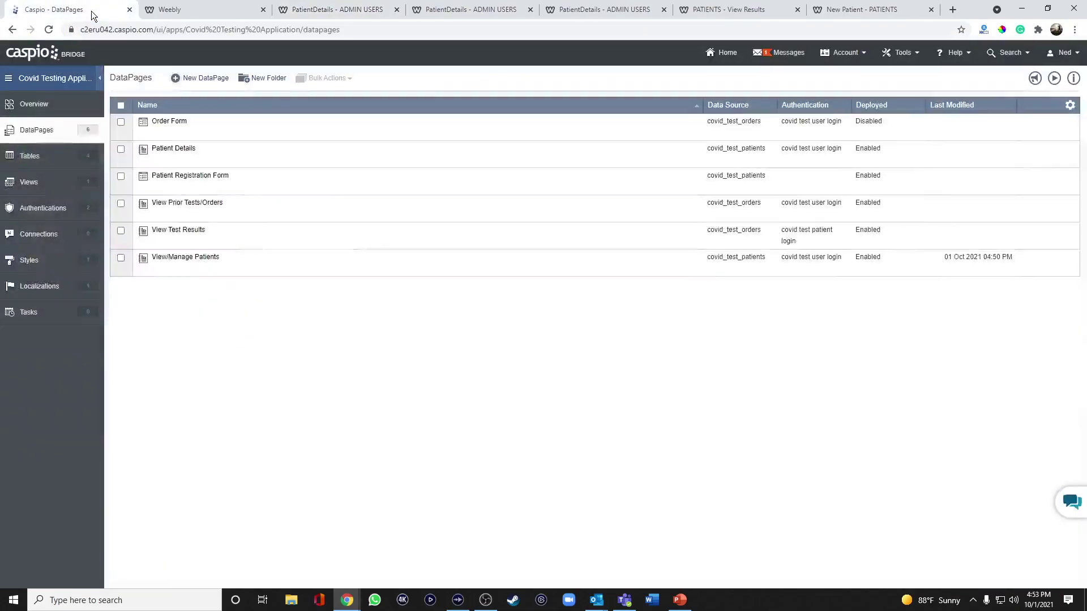
Open the Patient Details DataPage for editing and advance to its field configuration
left_click(201, 161)
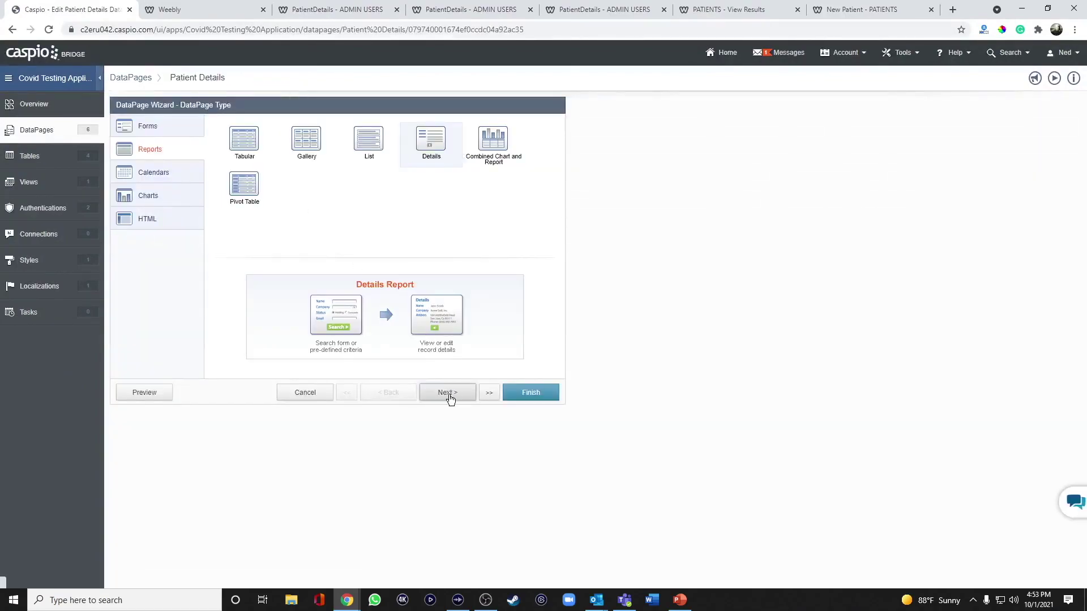
left_click(448, 394)
left_click(448, 394)
left_click(448, 394)
left_click(448, 394)
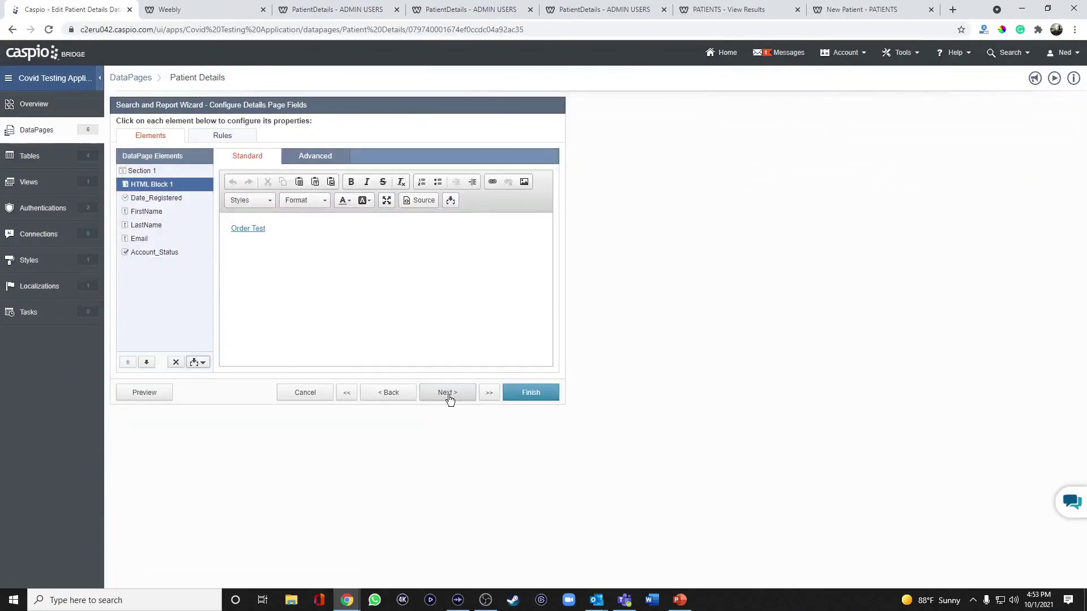
triple_click(290, 232)
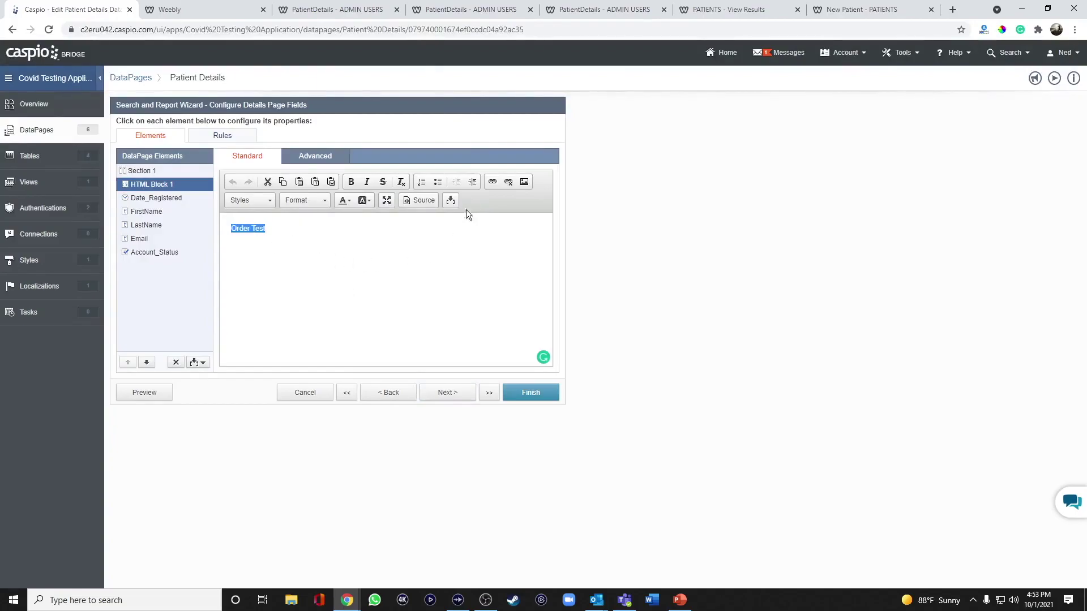
left_click(493, 181)
left_click(525, 284)
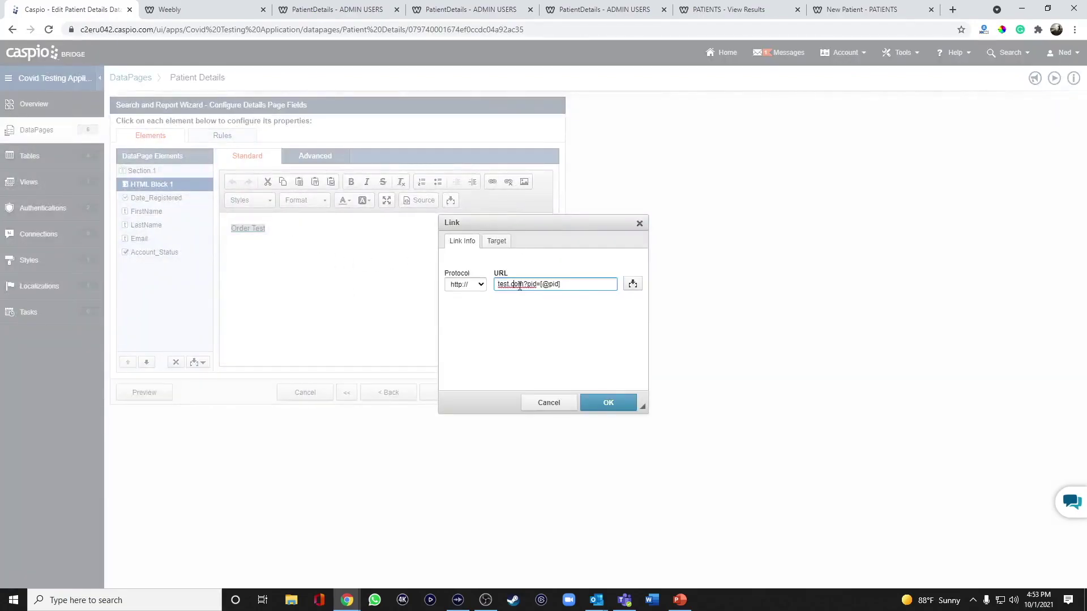
left_click_drag(524, 284, 468, 285)
key("ctrl+v")
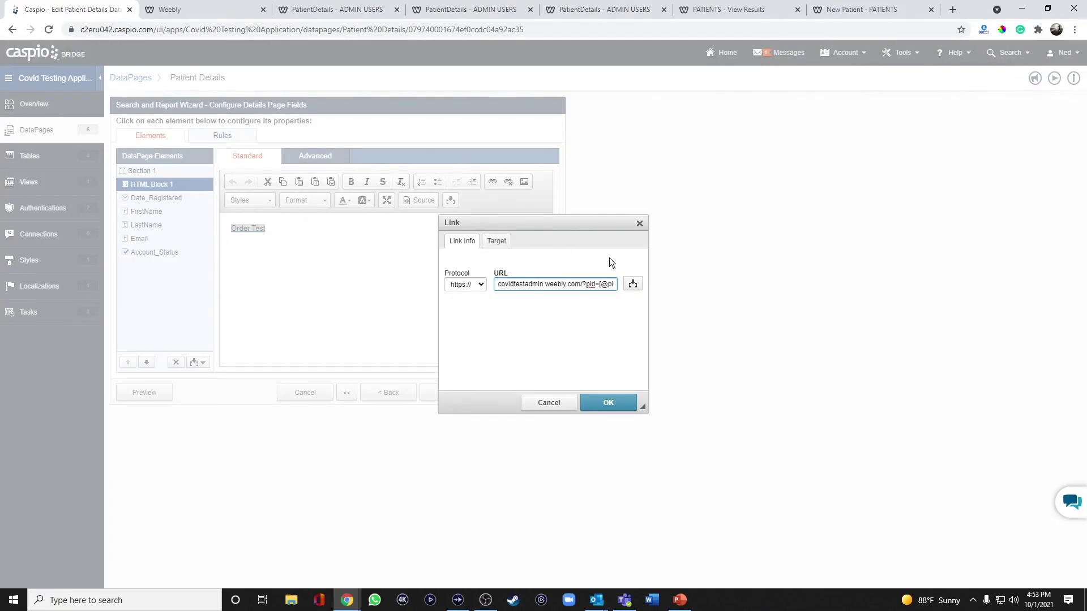
type("OrderTest.html")
left_click(608, 402)
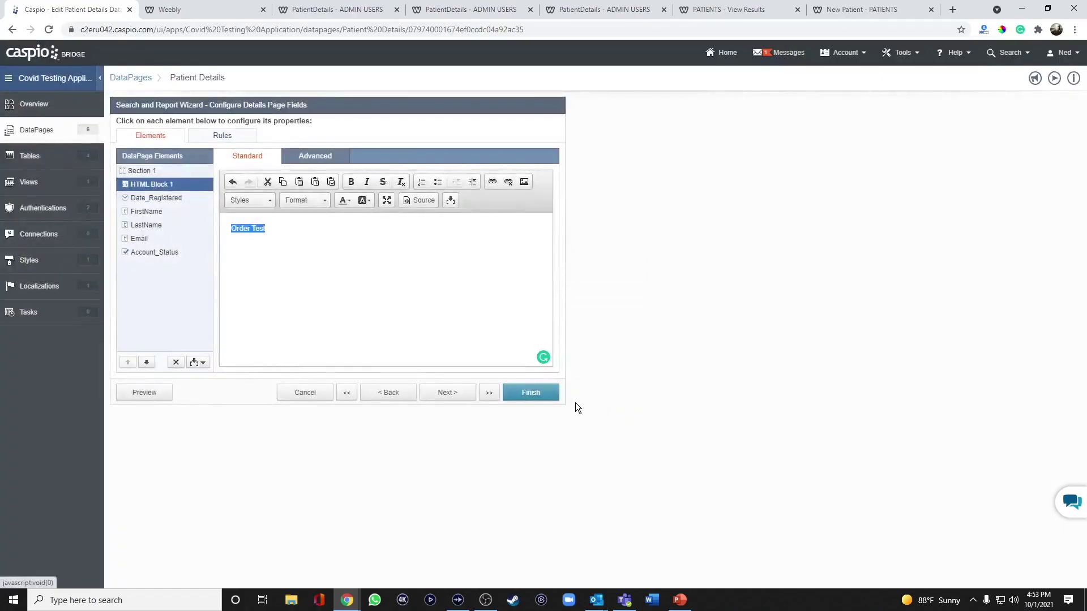
left_click(545, 396)
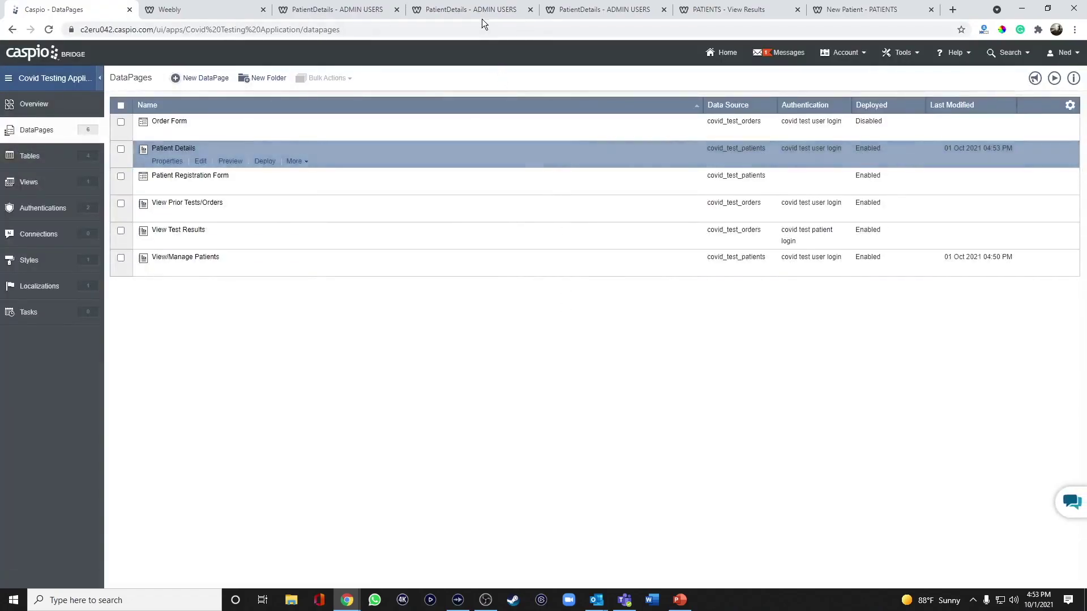
Reload the live PatientDetails page and confirm Order Test opens the empty OrderTest page
left_click(471, 11)
left_click(49, 29)
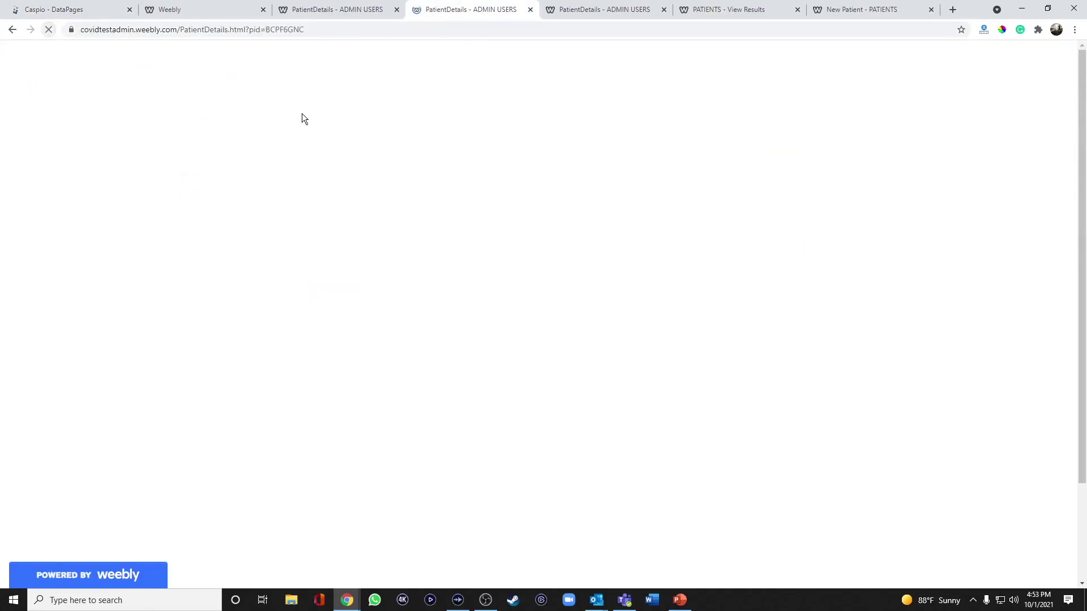
left_click(207, 186)
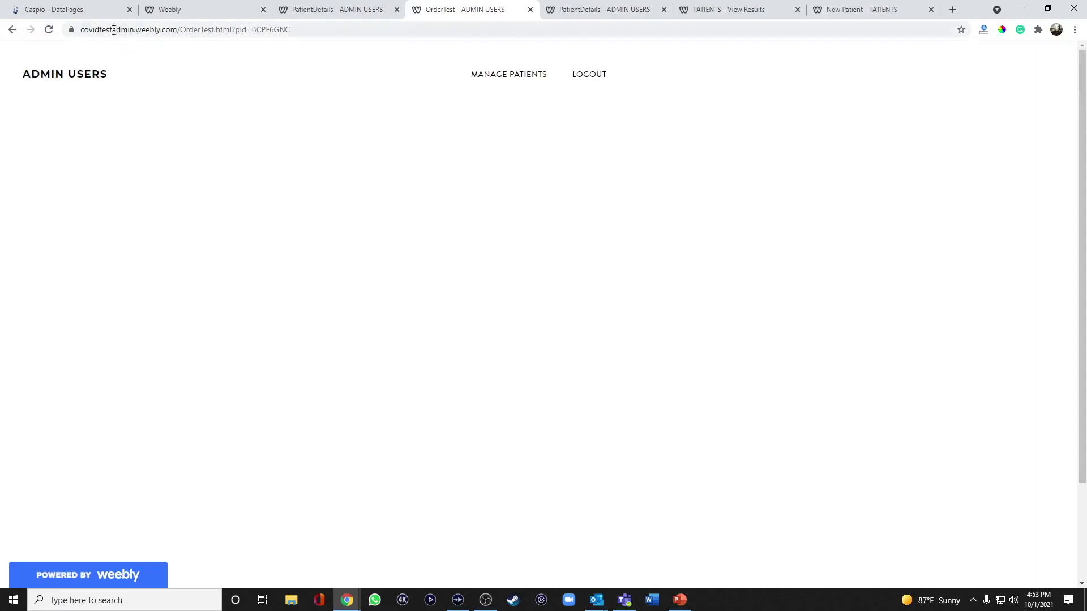
left_click(82, 11)
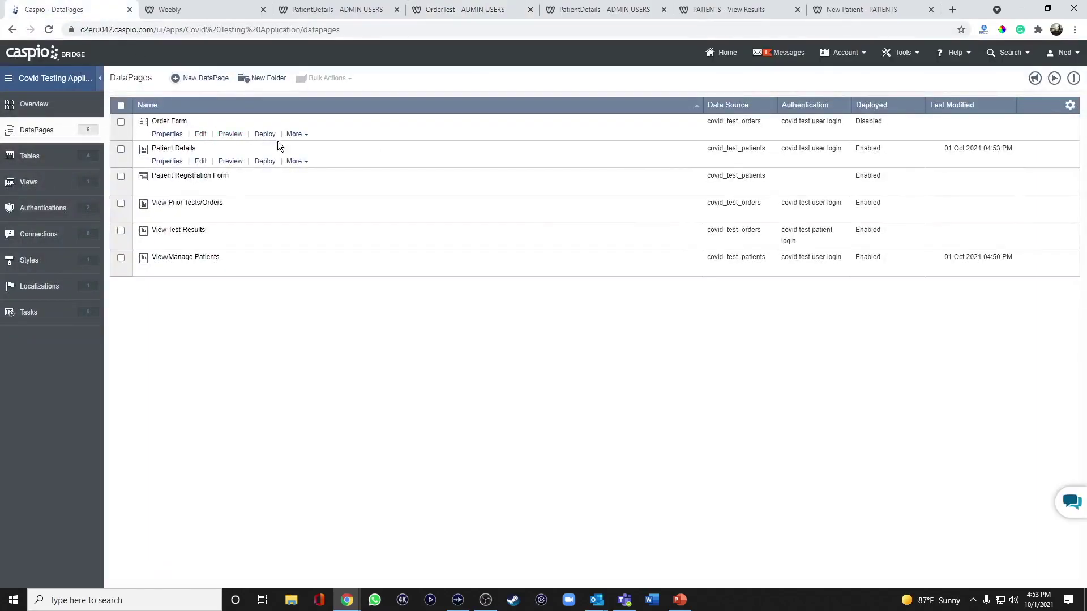
Set the Order Form DataPage deployment to Enabled and copy its embed script
left_click(265, 134)
left_click(479, 196)
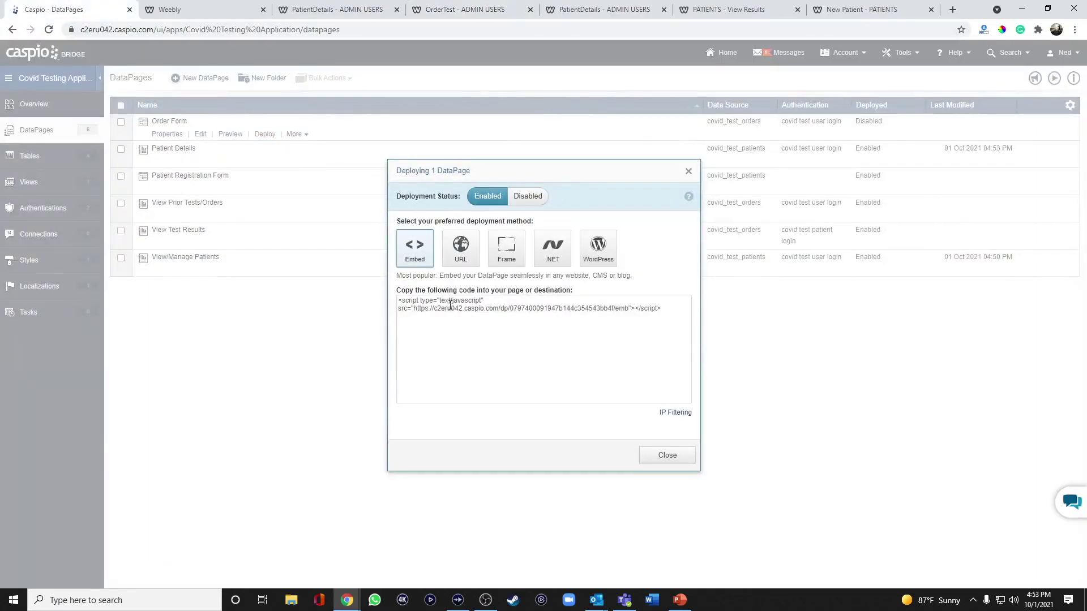
left_click(450, 308)
key("ctrl+c")
left_click(657, 456)
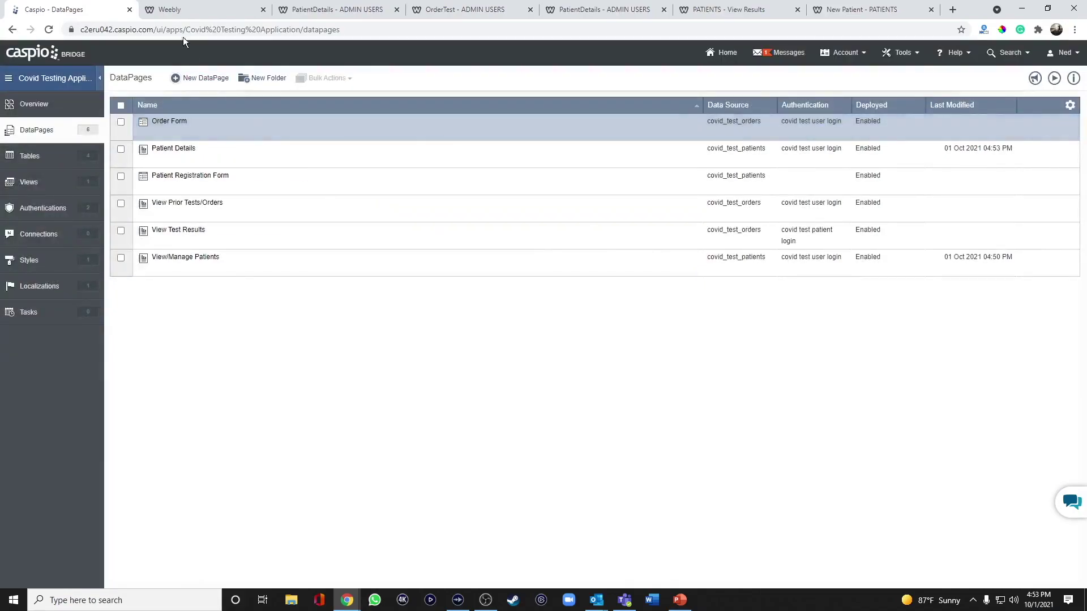
left_click(189, 17)
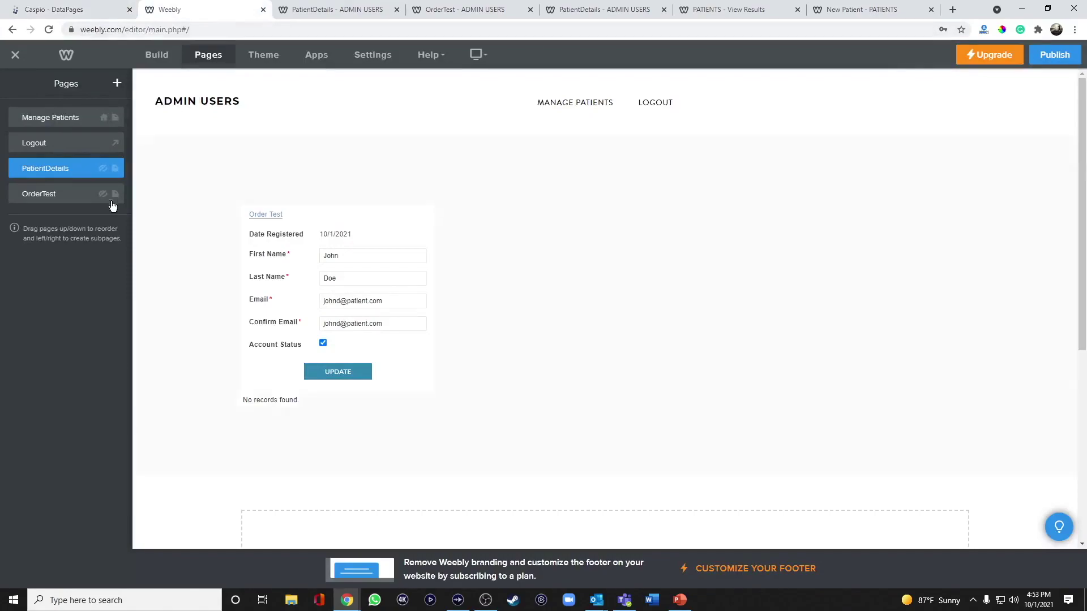
Open the OrderTest page in the editor and delete its placeholder title block
left_click(61, 195)
left_click(155, 59)
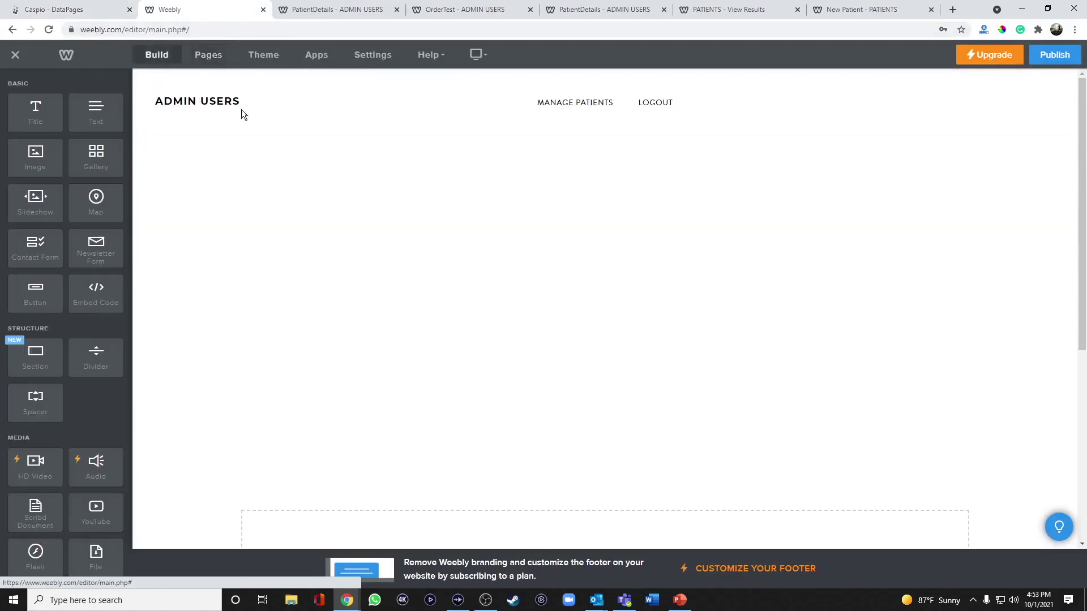
left_click(968, 276)
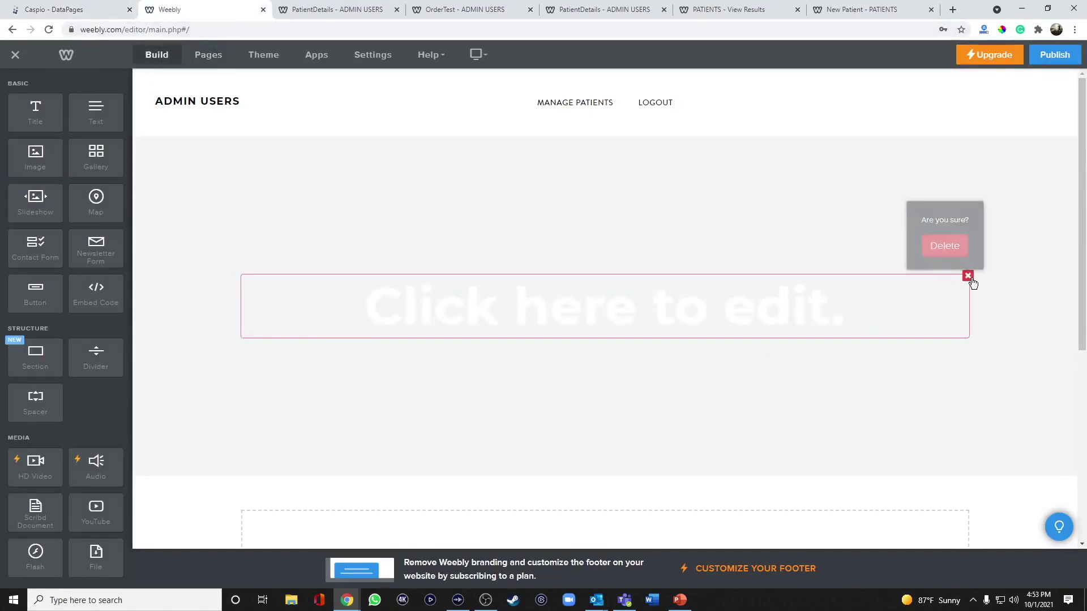
left_click(946, 240)
Add an Embed Code block holding the Caspio Order Form script, then publish and view live
left_click_drag(100, 296, 592, 245)
left_click(538, 306)
left_click(592, 366)
key("ctrl+v")
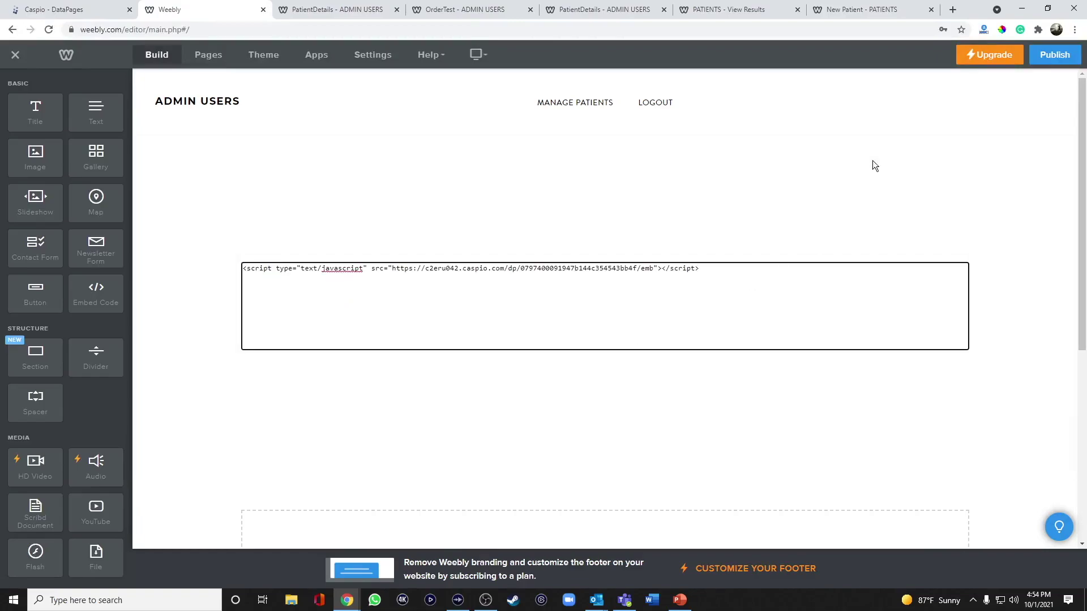
left_click(1054, 56)
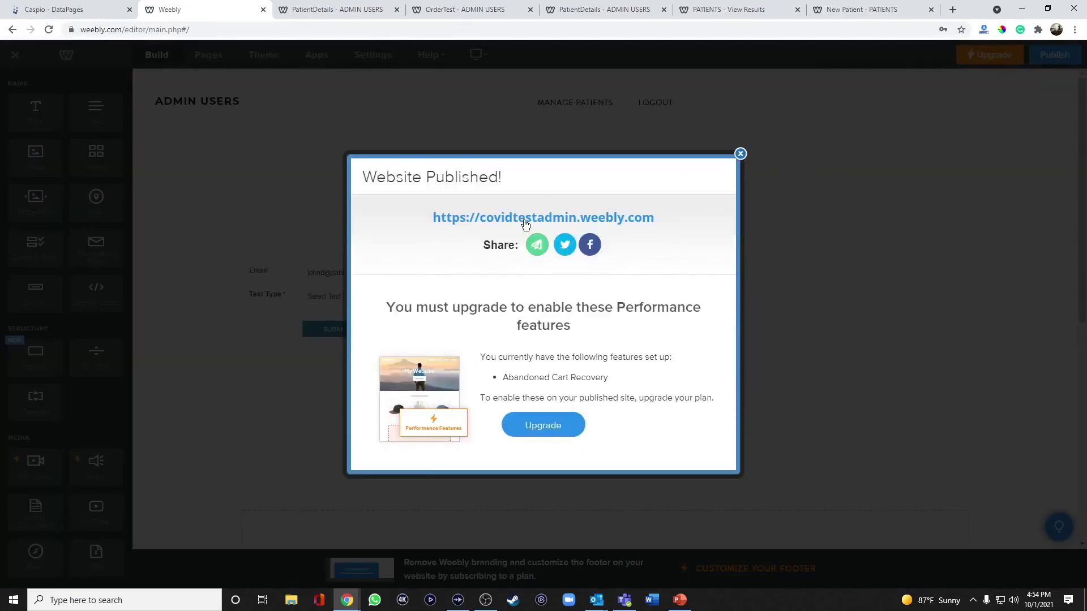
left_click(522, 220)
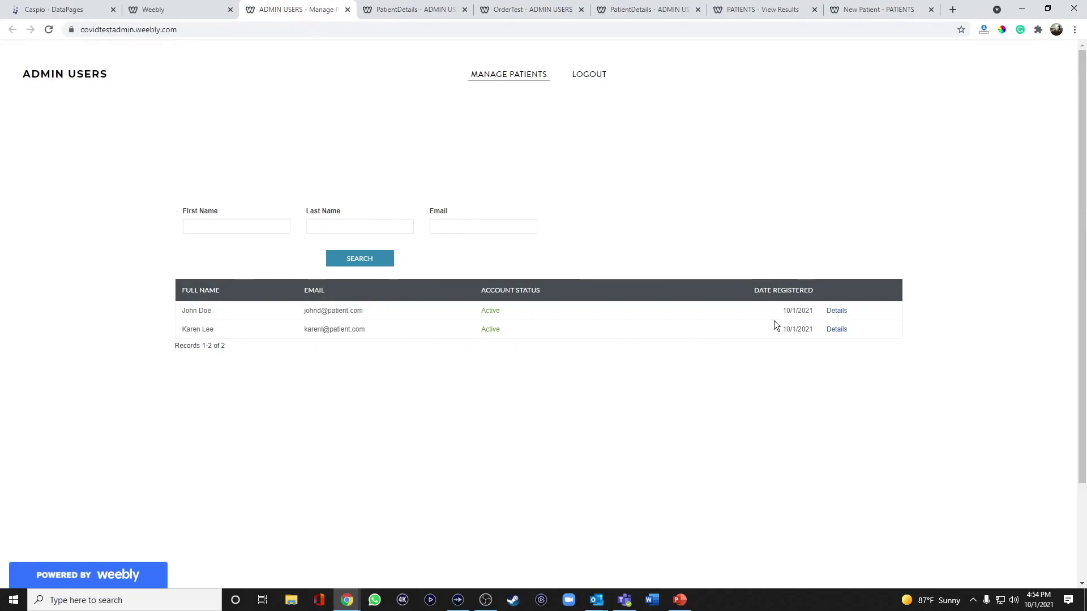
Open the first patient's Order Test form, choose the PCR test type, and submit
left_click(836, 311)
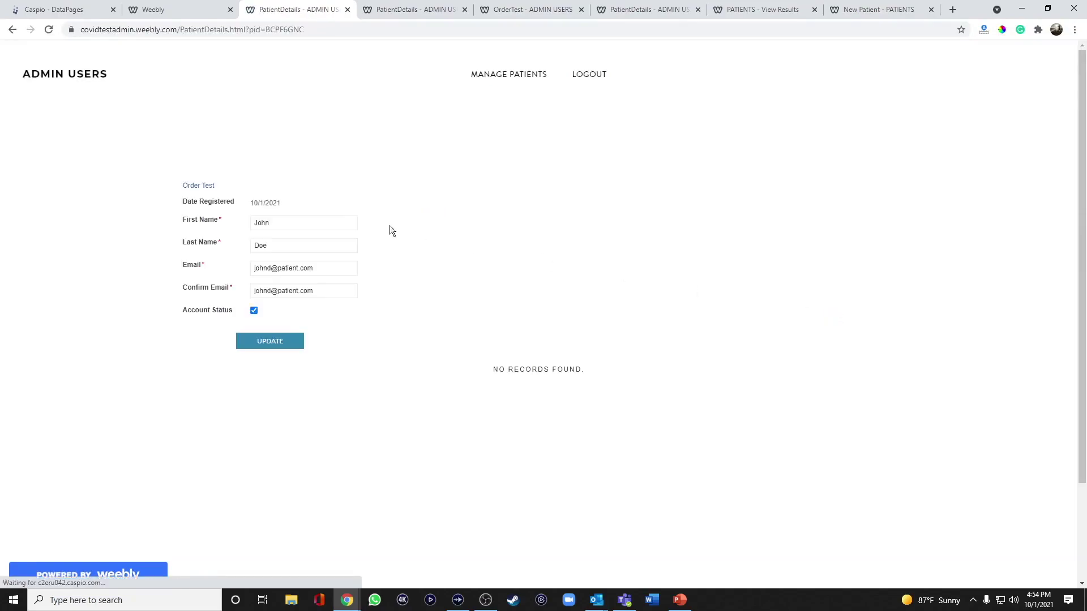
left_click(211, 186)
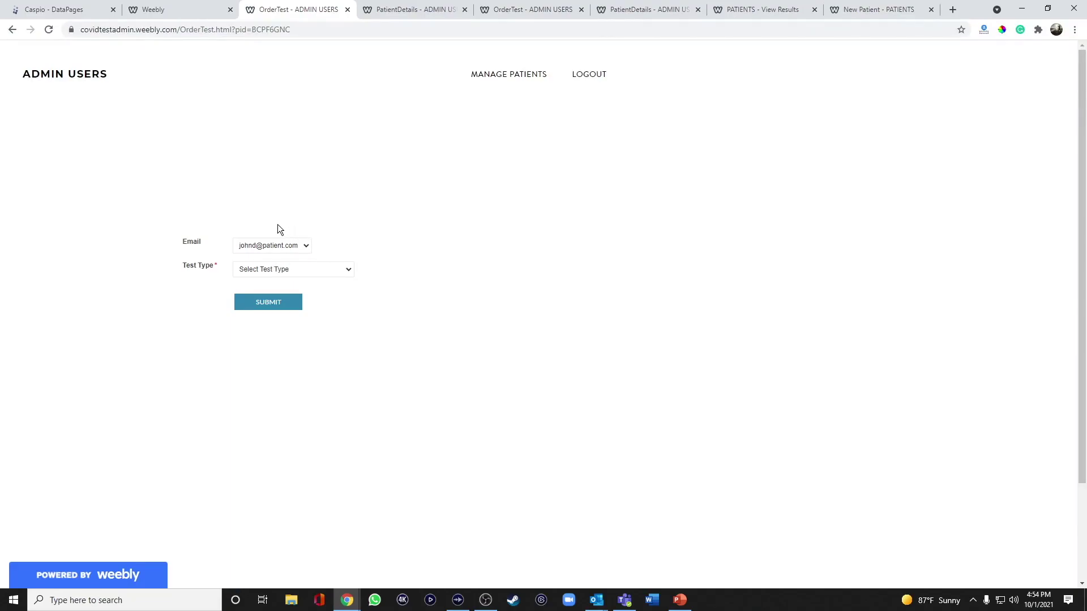
left_click(286, 273)
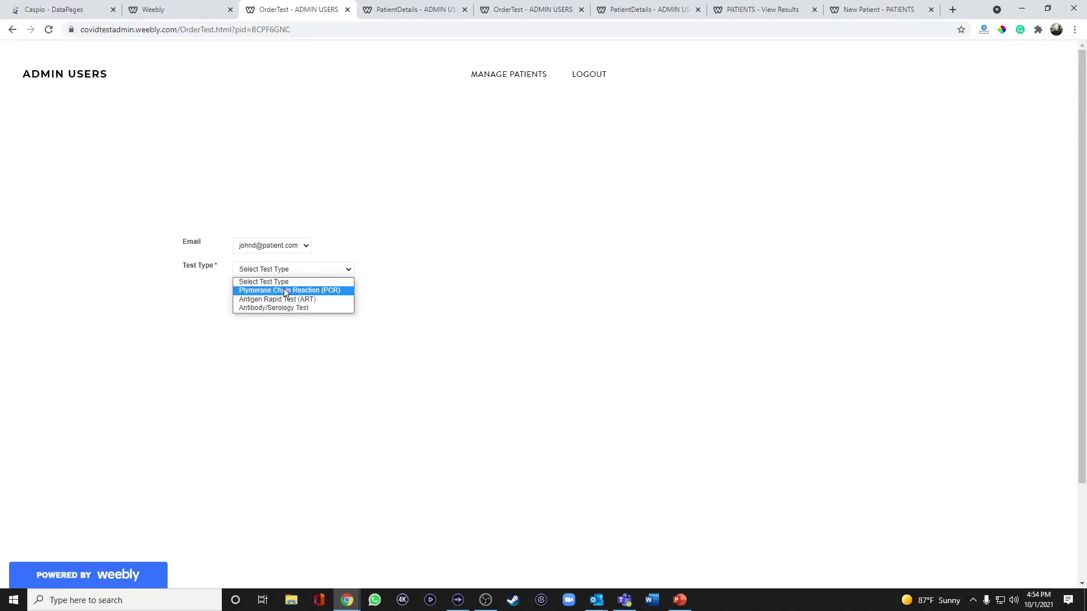
left_click(284, 288)
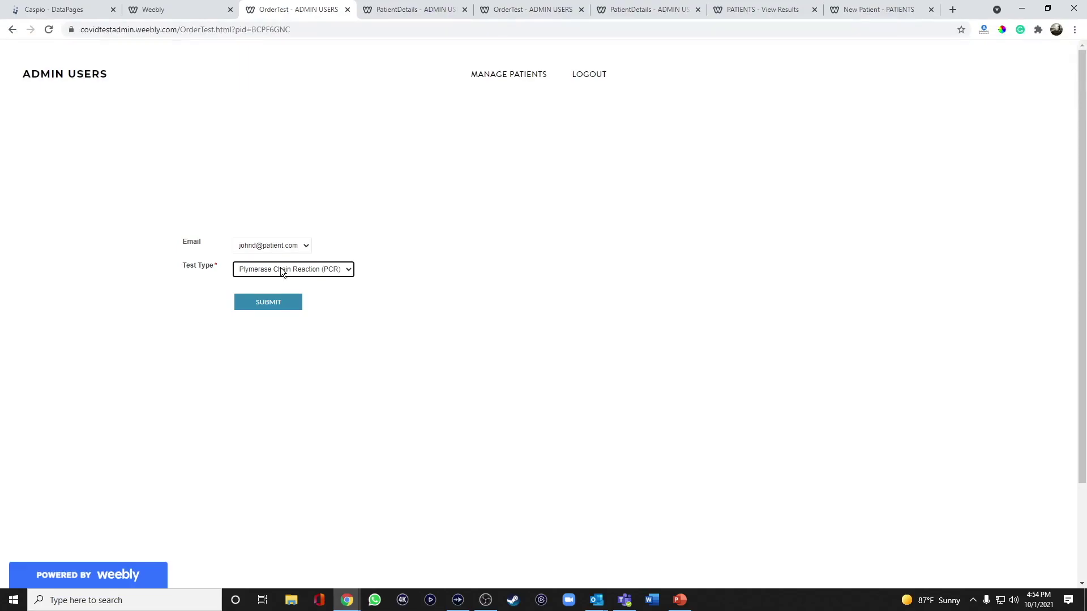
left_click(278, 303)
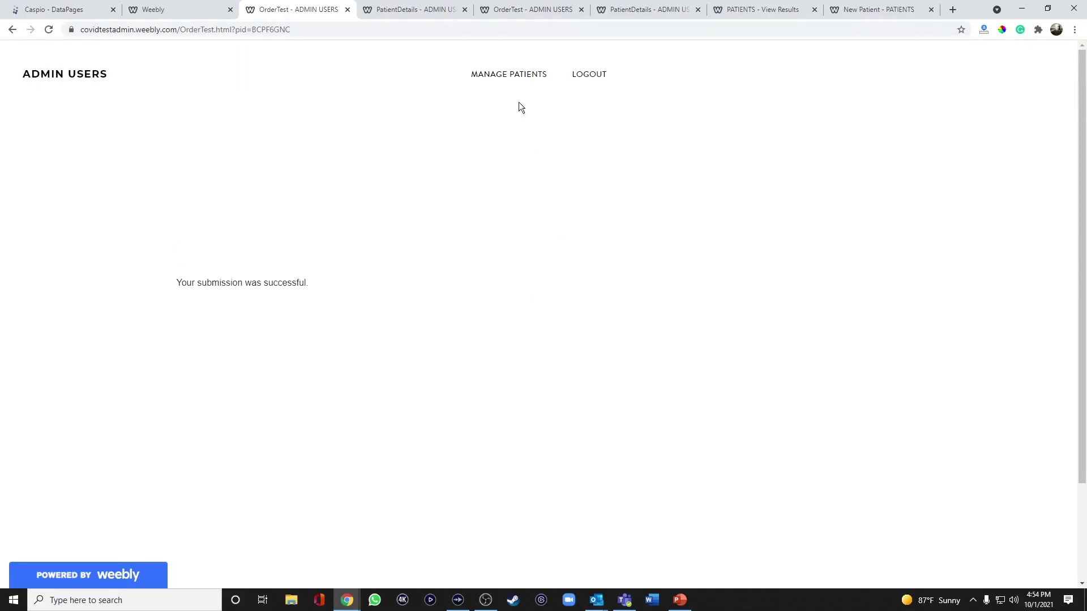
left_click(508, 74)
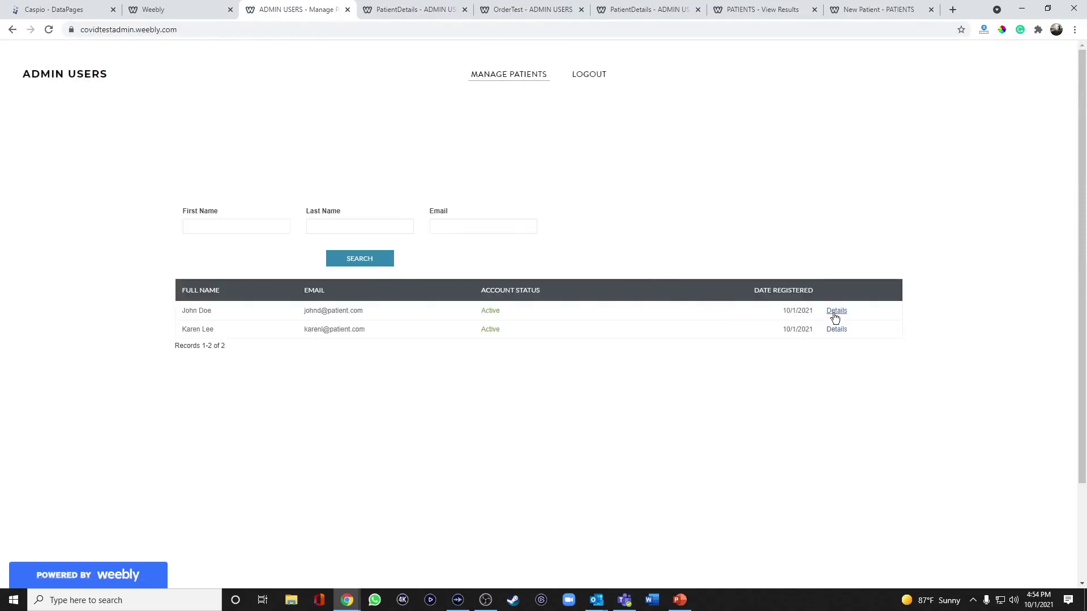
left_click(835, 312)
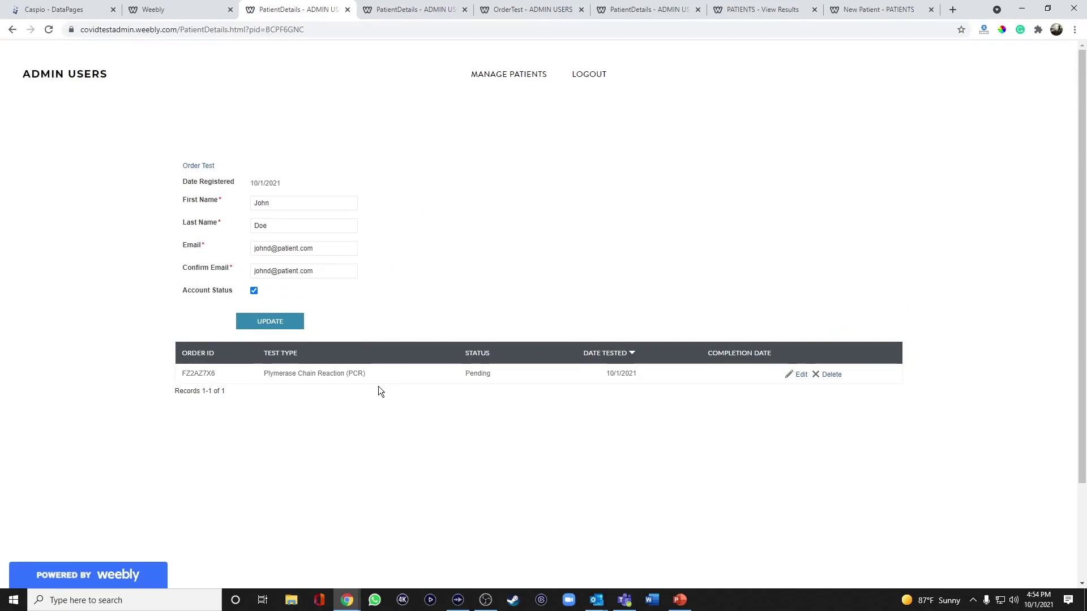
left_click(754, 18)
left_click(473, 76)
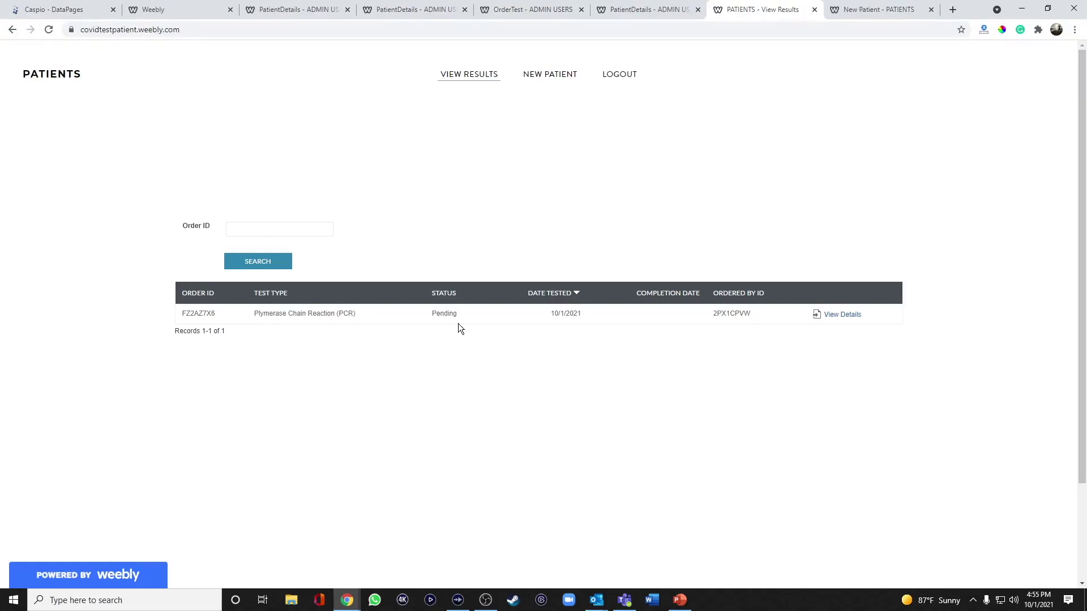
left_click(398, 11)
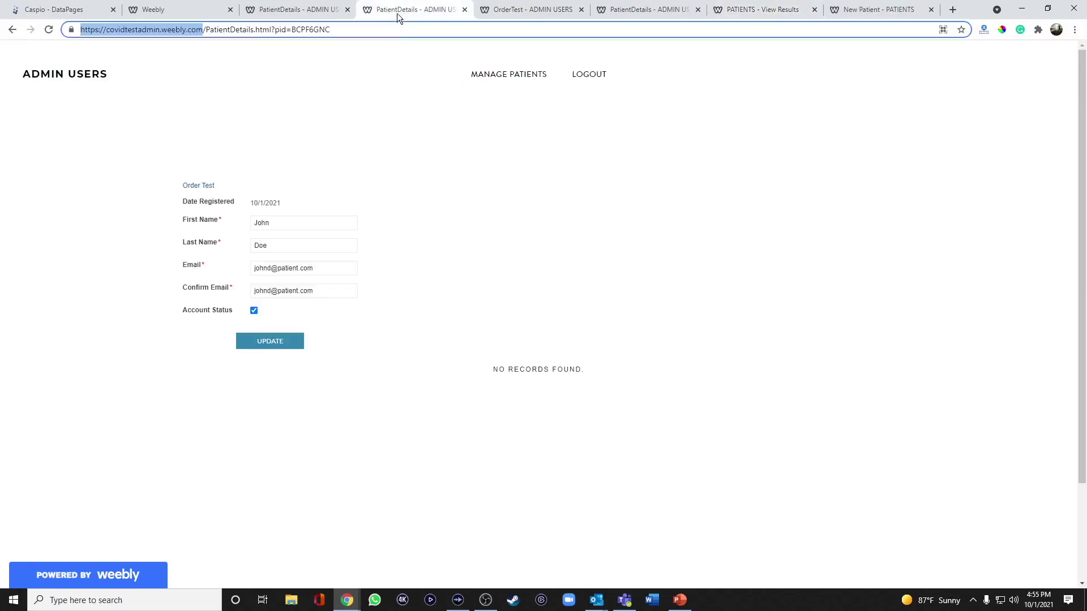
left_click(48, 30)
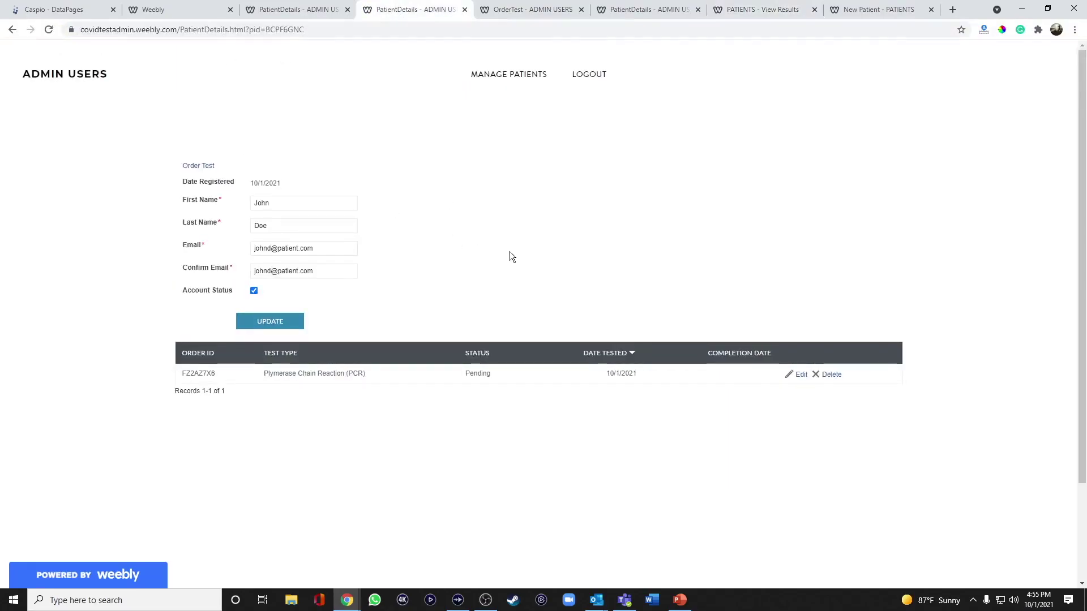
left_click(799, 380)
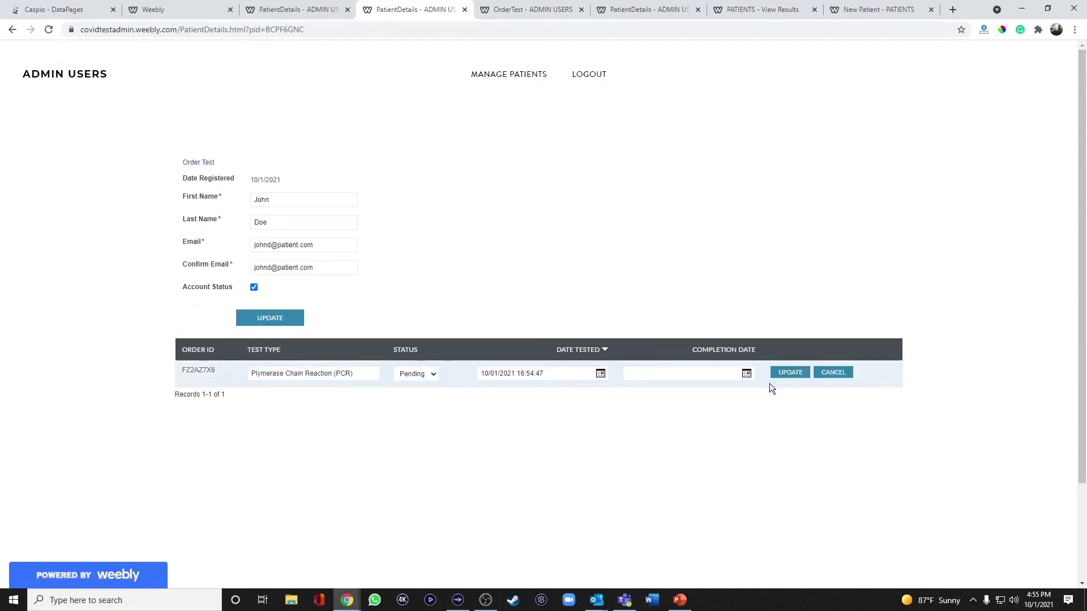
left_click(427, 376)
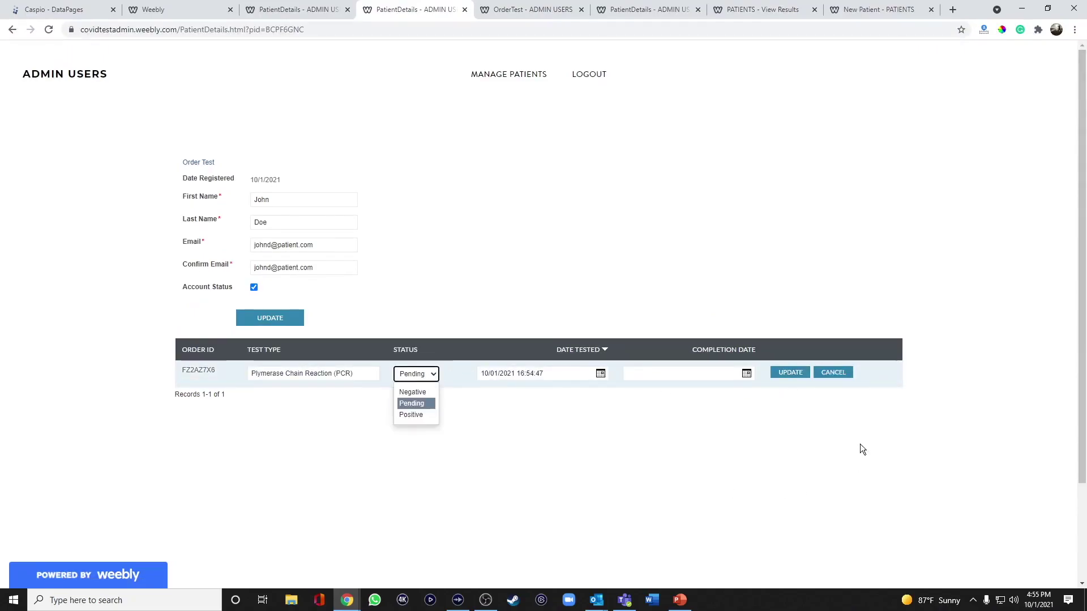
left_click(834, 372)
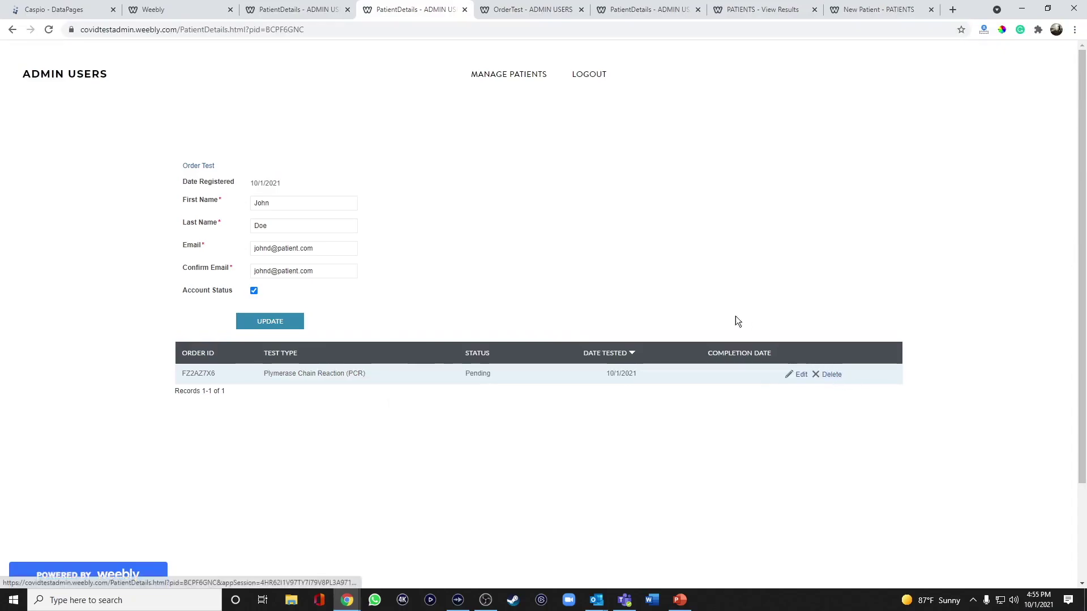
left_click(63, 11)
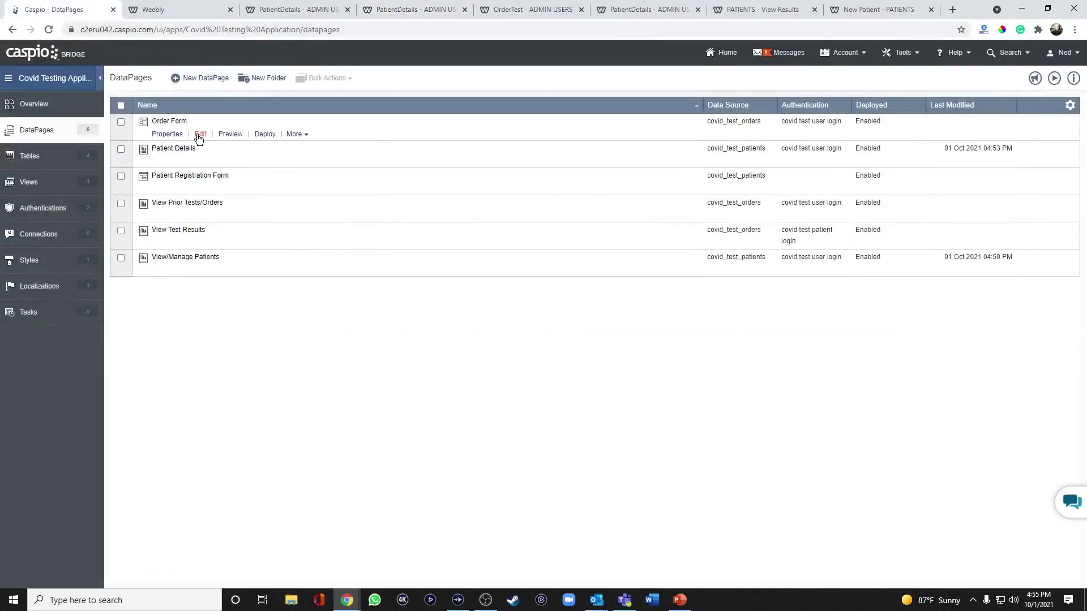
Open the Order Form DataPage for editing and step through to Destination and Messaging
left_click(199, 134)
left_click(461, 395)
left_click(461, 396)
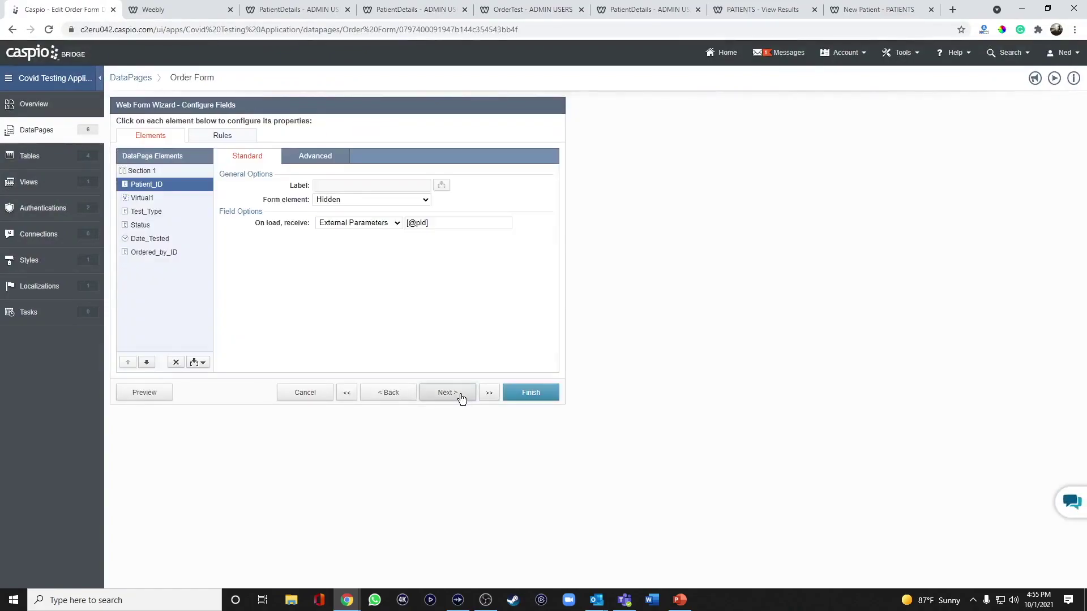
left_click(161, 198)
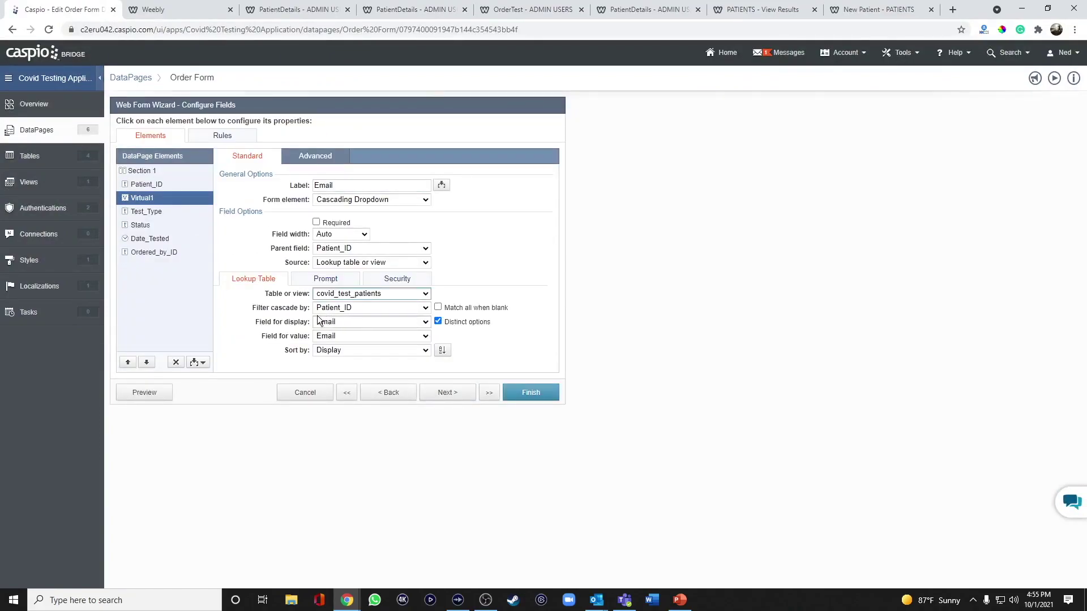
left_click(442, 392)
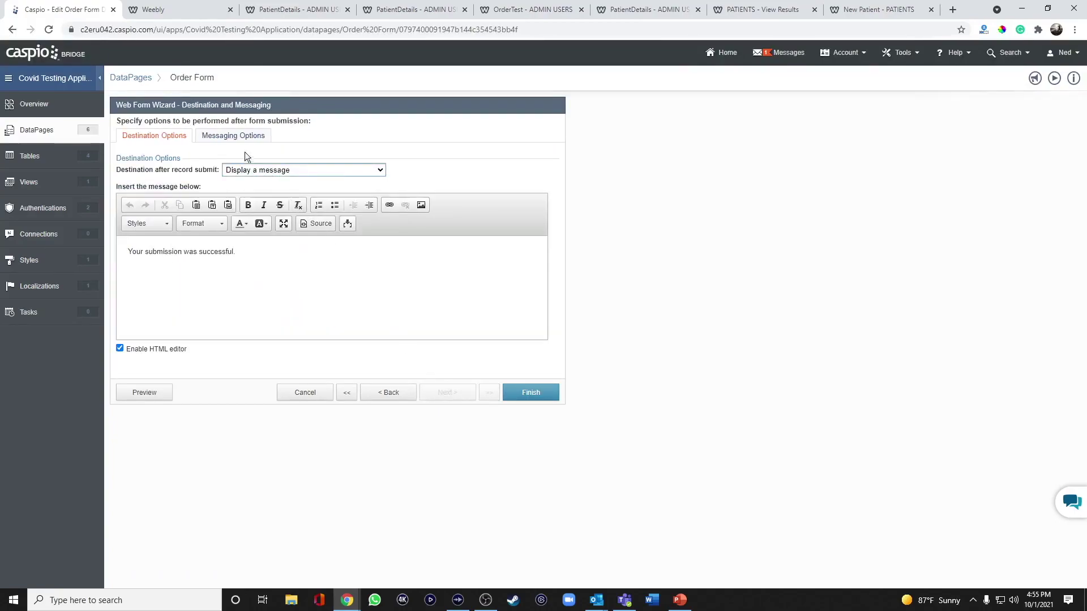
Turn on the acknowledgement email with the Virtual1 field as recipient
left_click(205, 137)
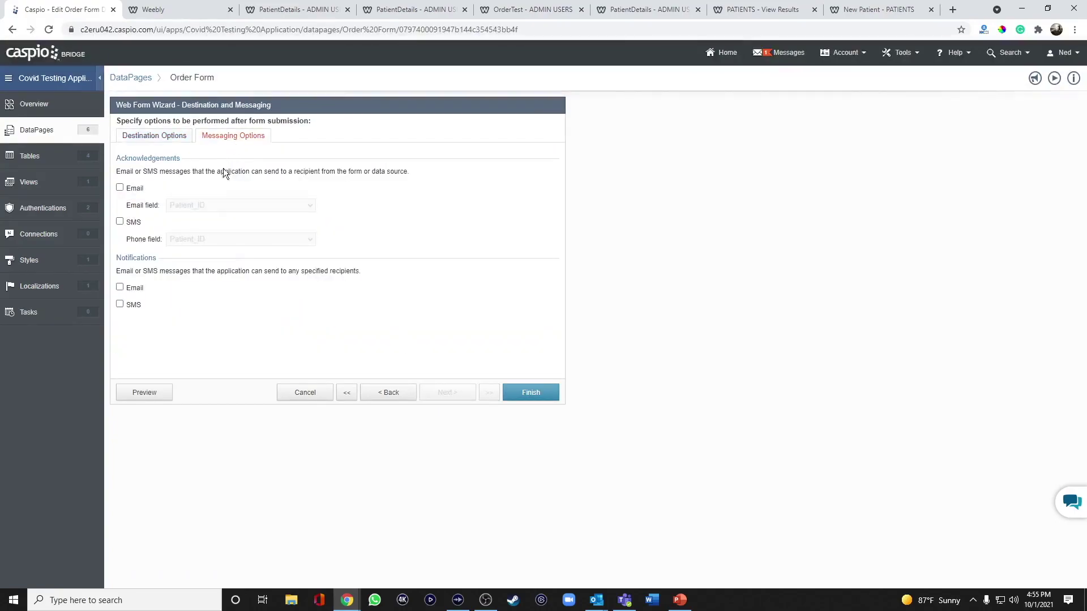
left_click(127, 189)
left_click(188, 205)
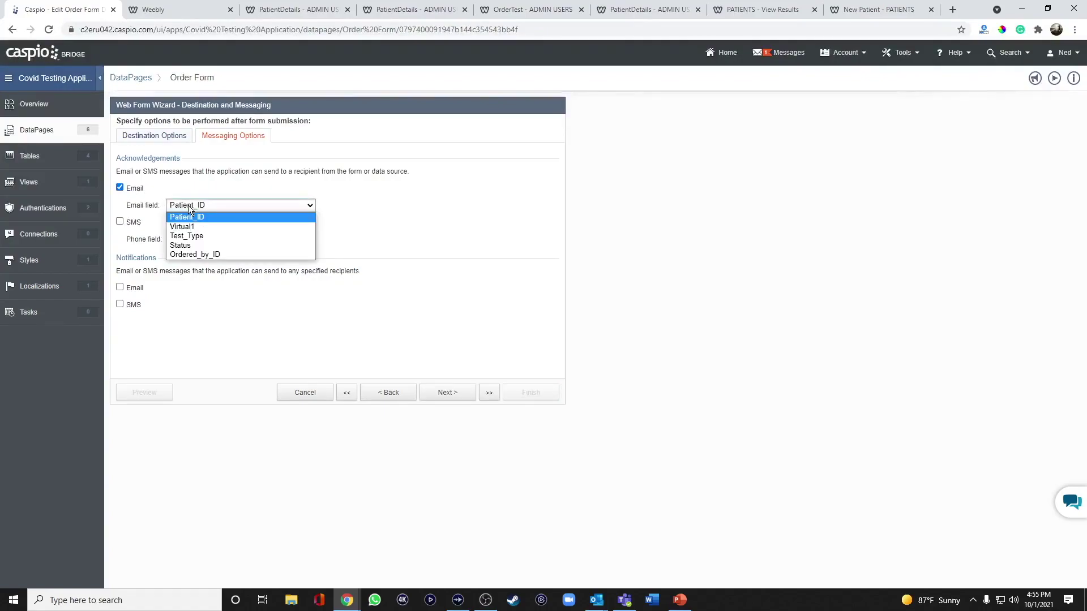
left_click(186, 226)
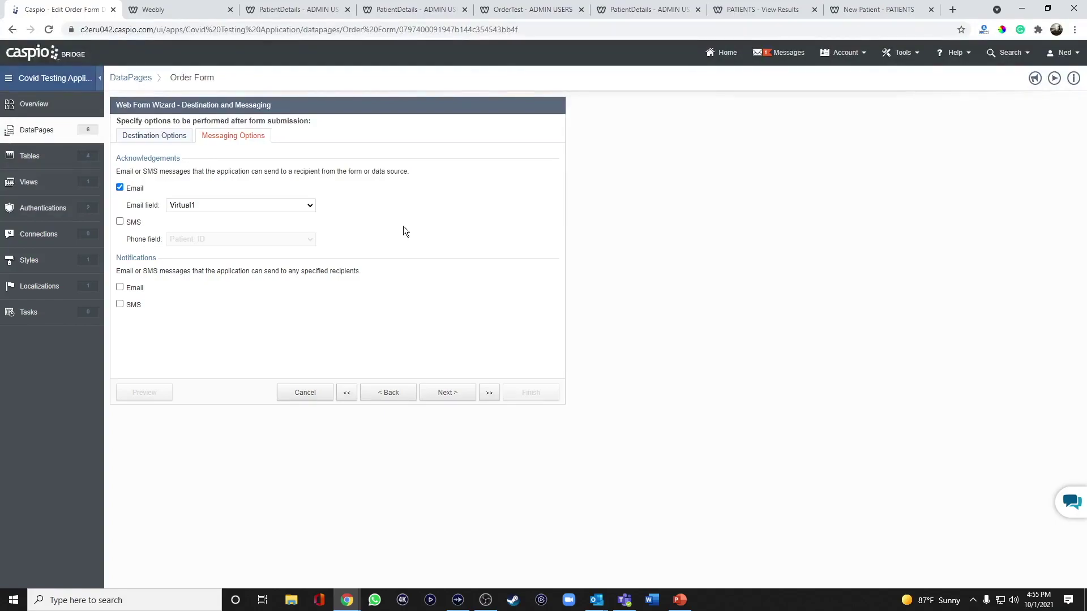
left_click(439, 391)
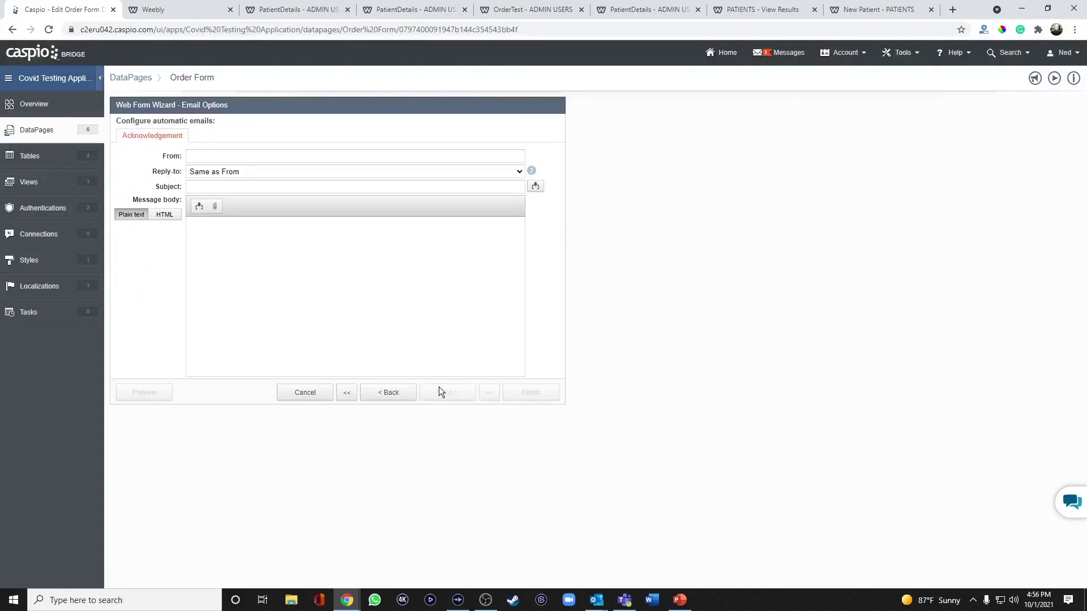
Set a no-reply sender address and the subject New Covid Test Order
left_click(240, 157)
type("noreply@compa")
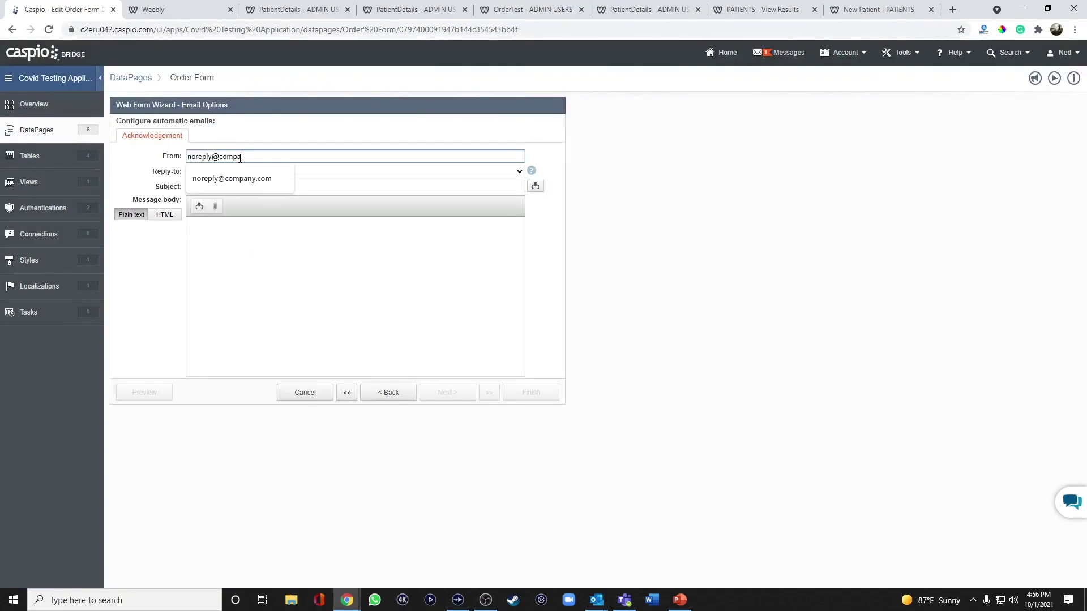
type("ny.com")
left_click(243, 186)
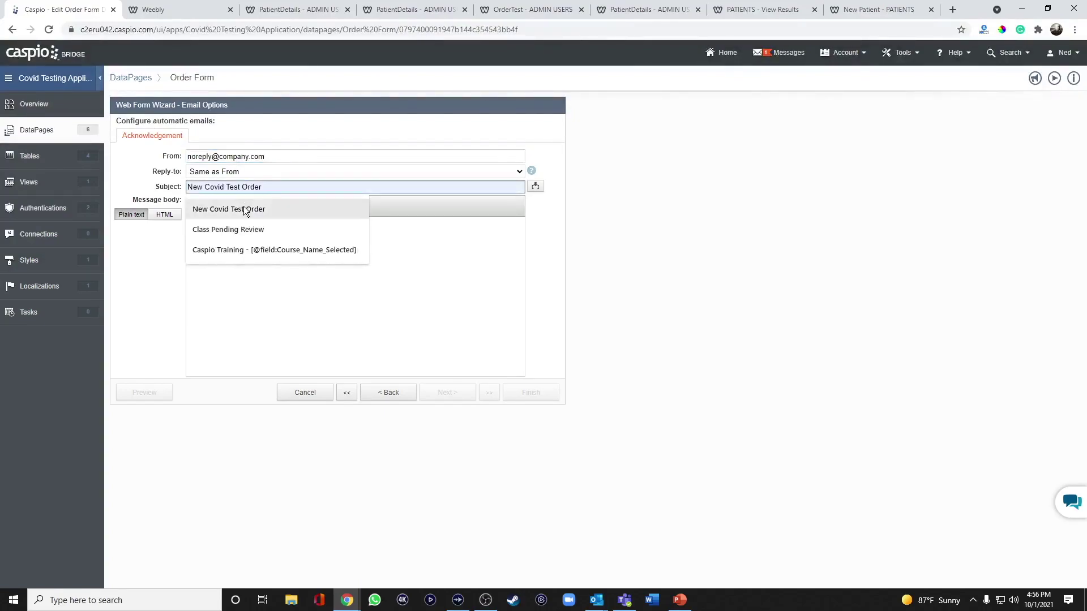
left_click(243, 208)
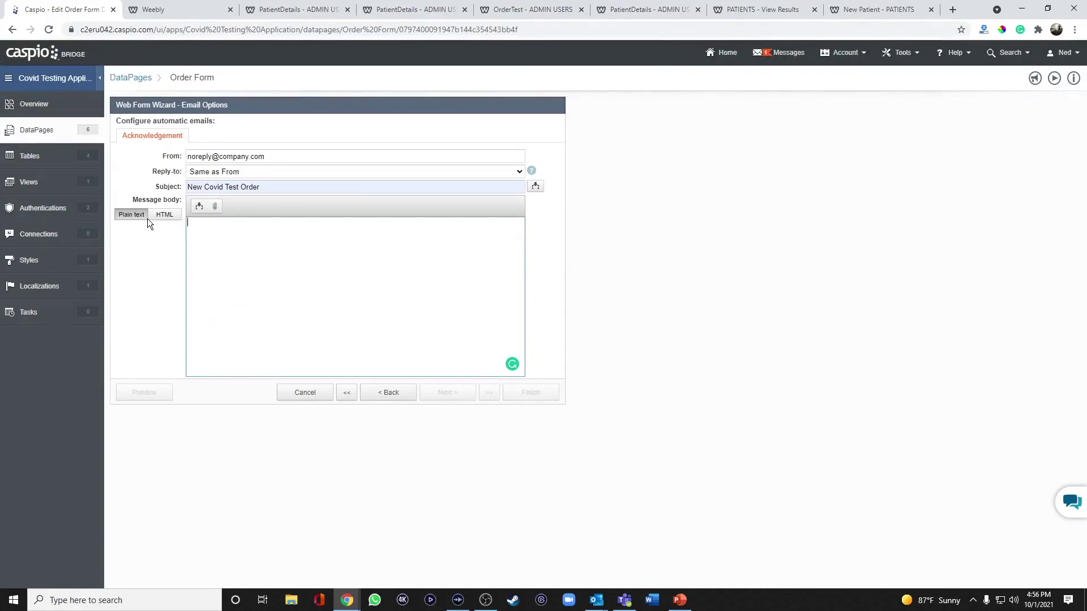
Write the body asking the patient to log in within 24-48 hours for test results
type("Your test wa")
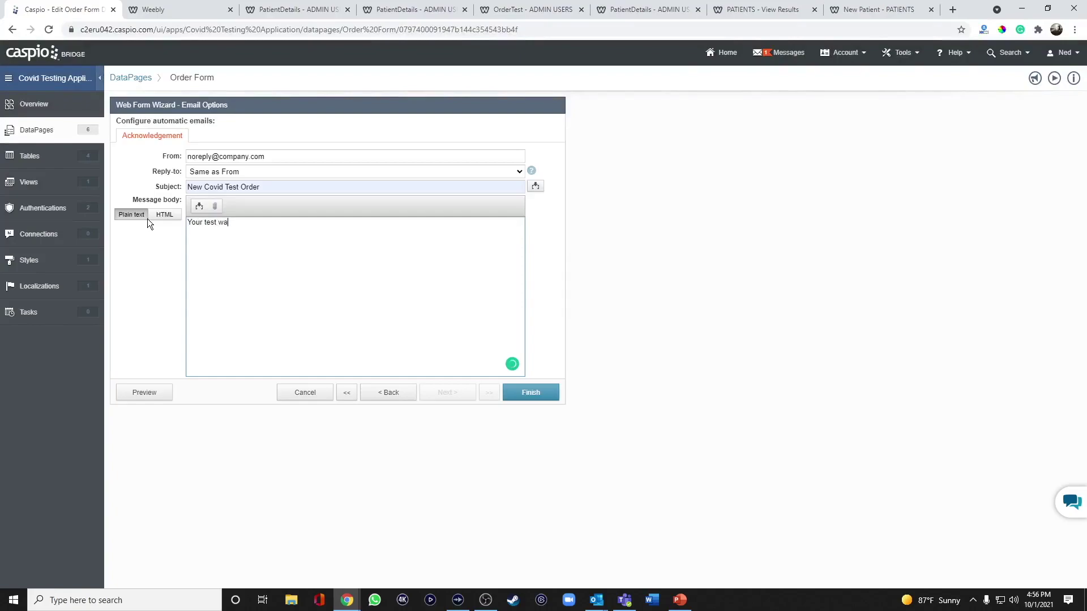
type("s submitted. Please login to your portal within 24-4")
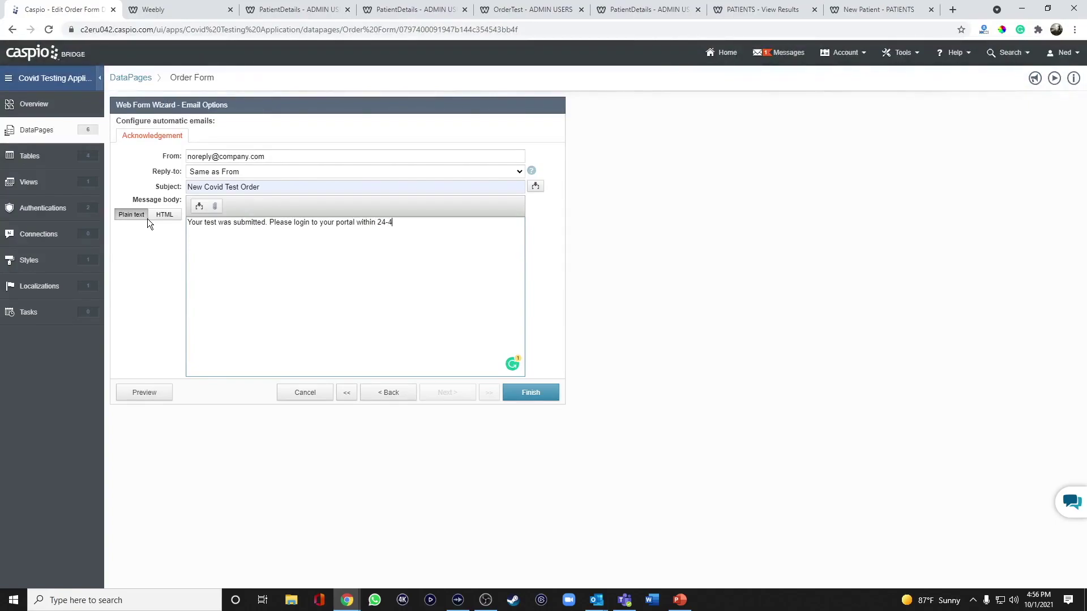
type("8 hours to retrieve your tr")
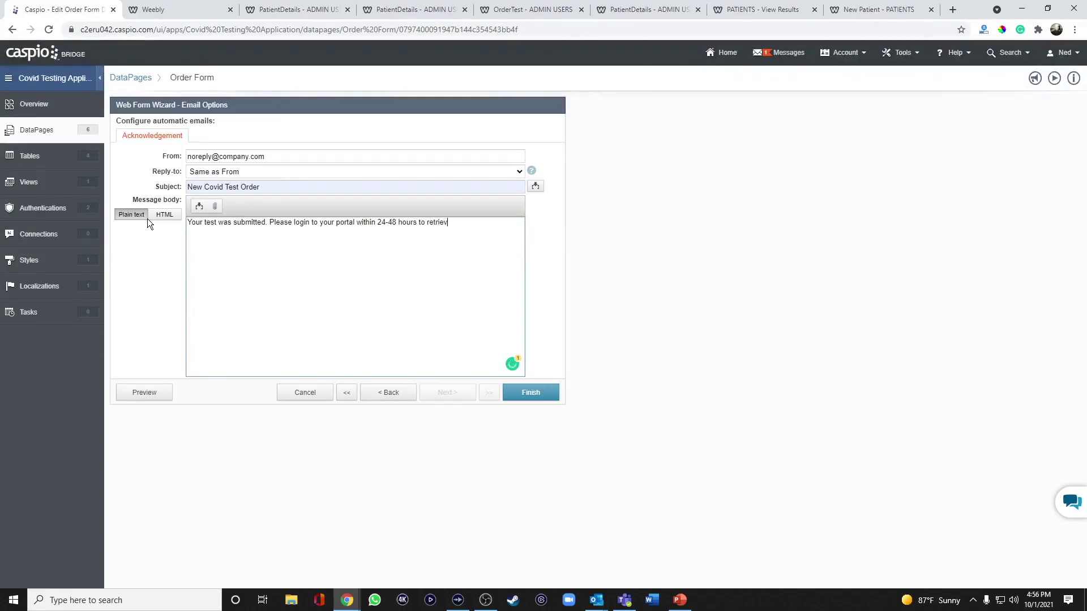
key("BackSpace")
key("BackSpace")
type("test results. Use the foll")
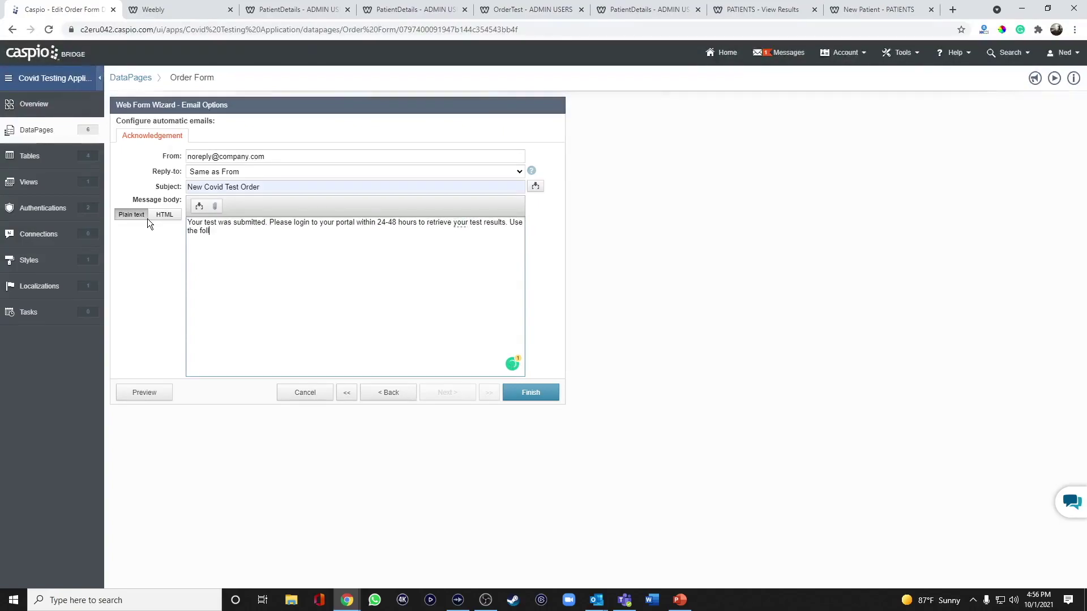
type("owing order ID t")
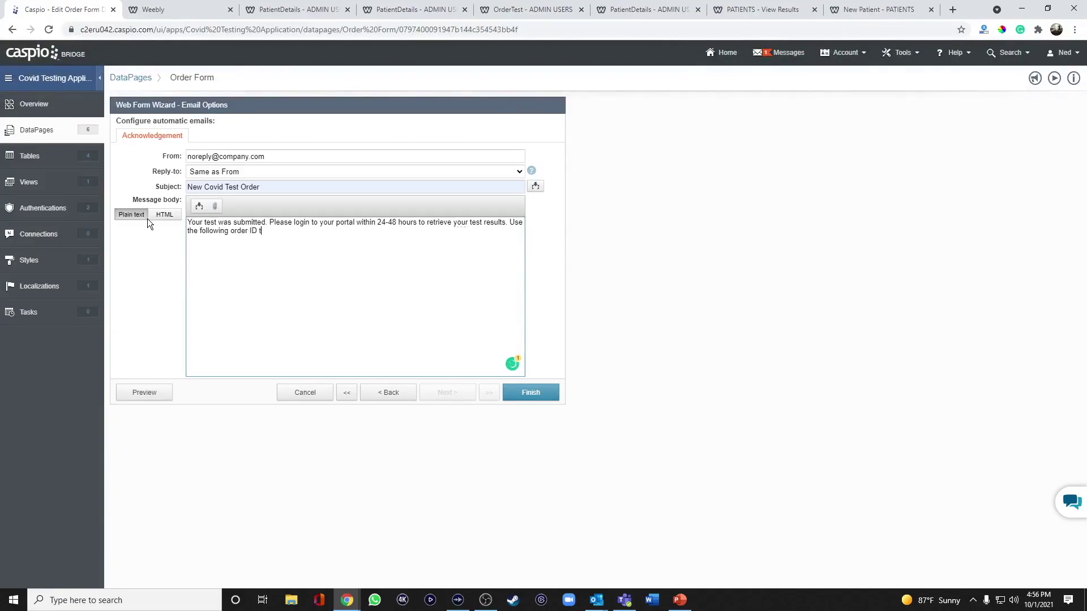
type("o pull up your test:")
Insert the Order_ID field at the end of the message and save the Order Form
left_click(199, 206)
left_click(226, 225)
left_click(221, 265)
left_click(242, 257)
left_click(361, 239)
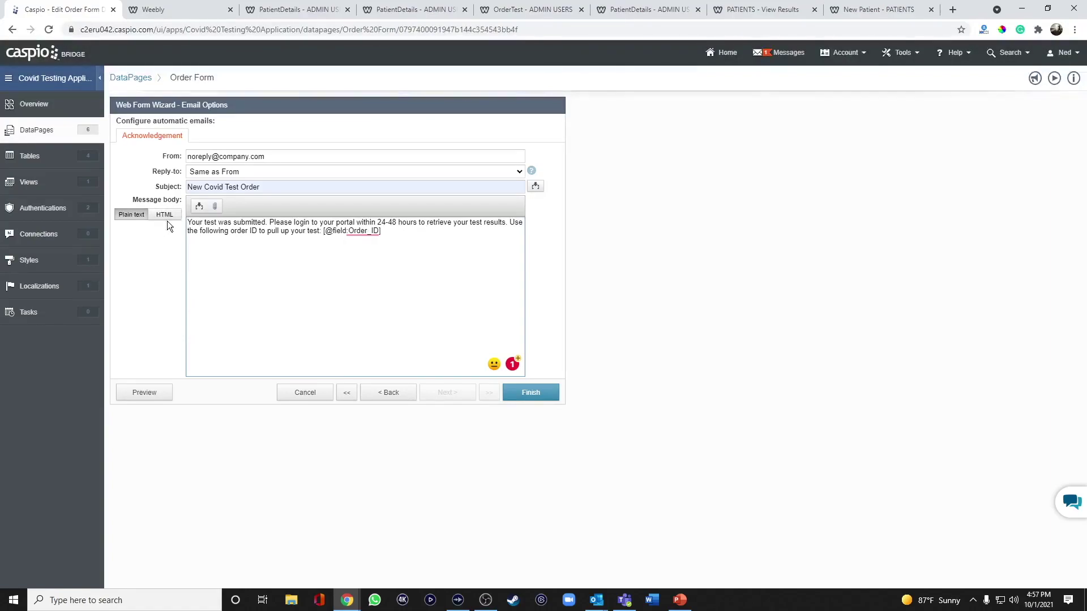
left_click(550, 399)
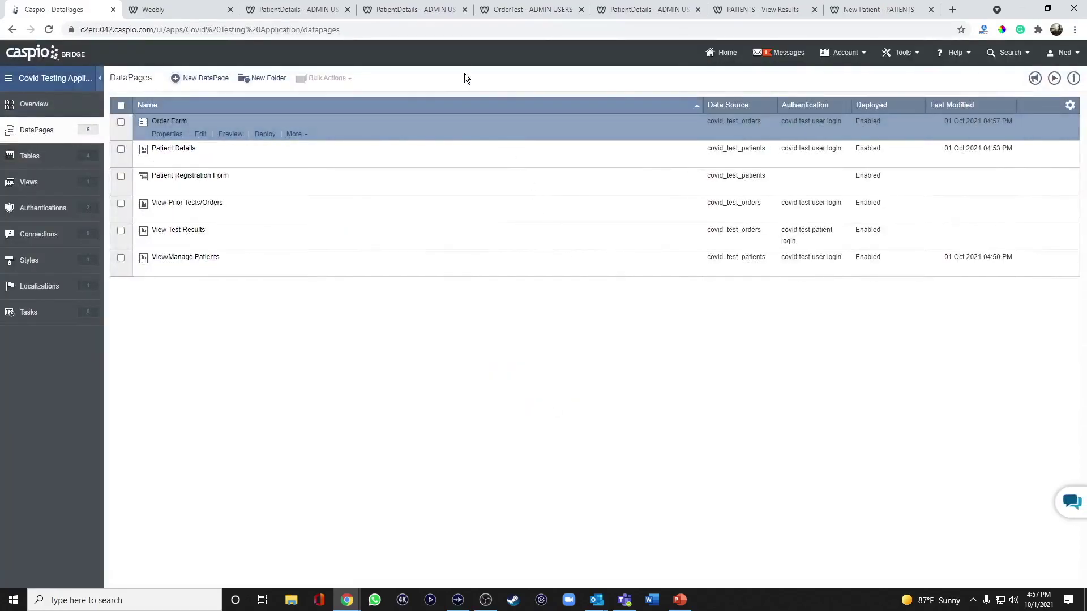
Go to Manage Patients on the admin site and open the first patient's Order Test form
left_click(521, 10)
left_click(511, 77)
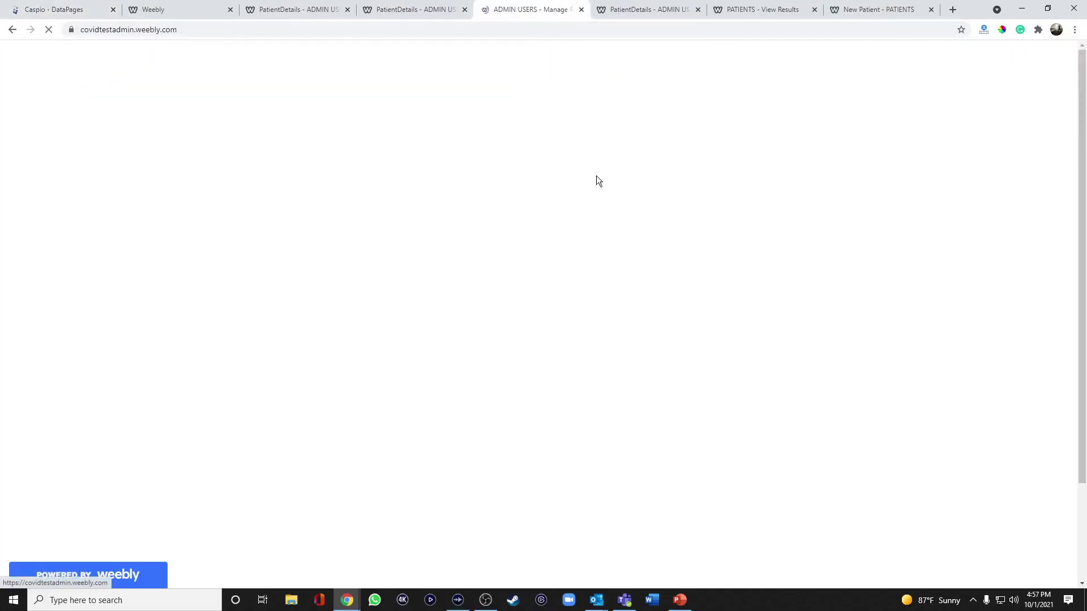
left_click(840, 313)
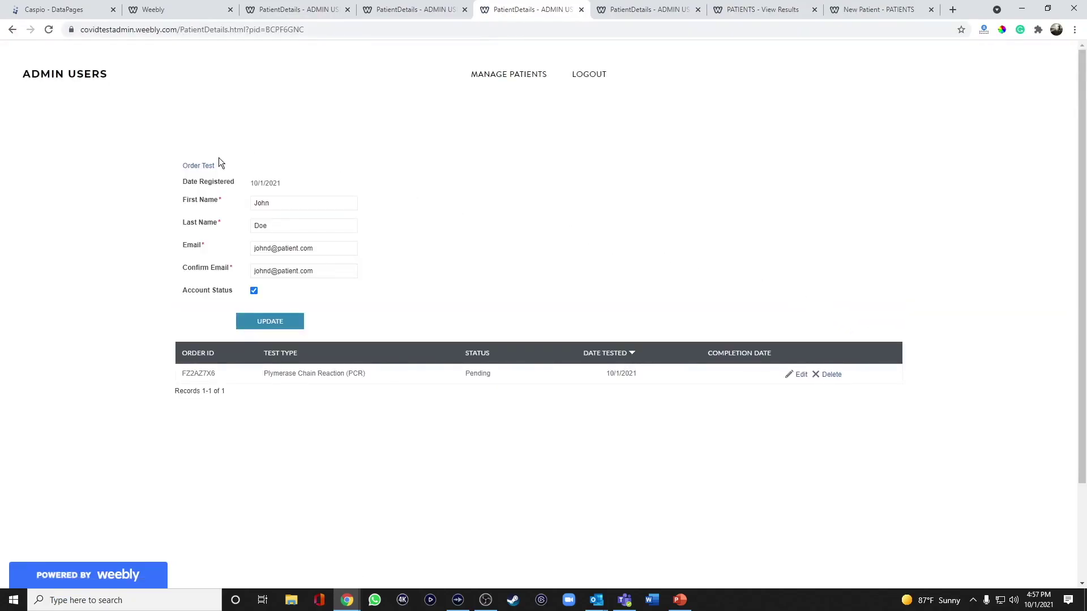
left_click(207, 166)
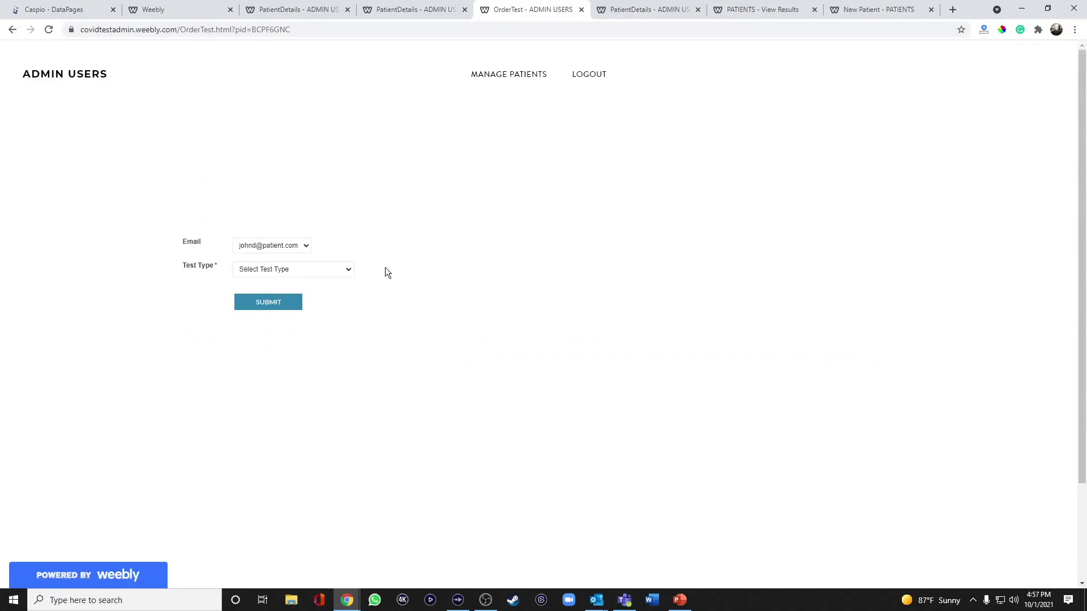